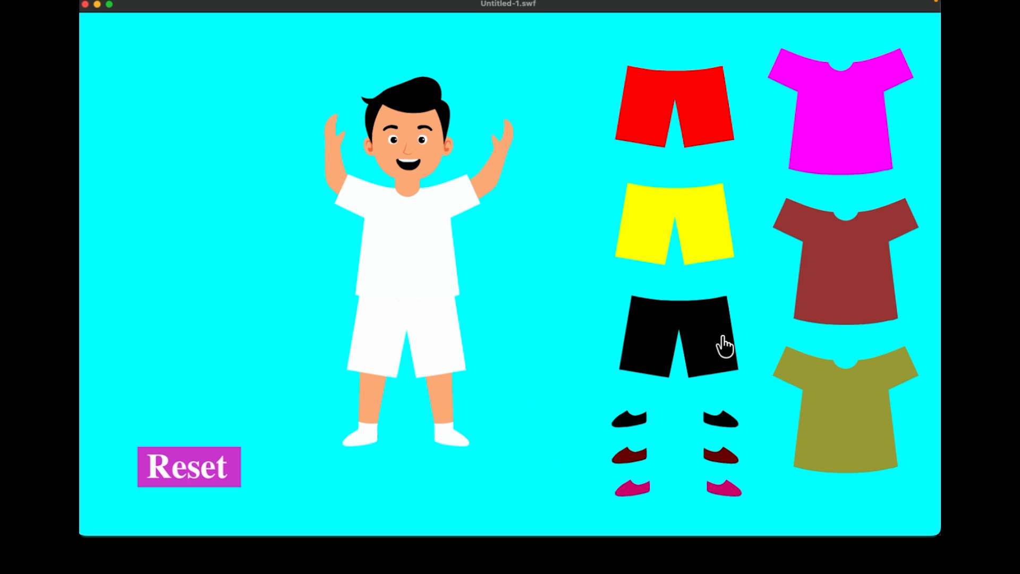
- In the test player, dress the boy in red shorts, magenta shirt and maroon shoes, then Reset and close
left_click_drag(661, 100, 405, 327)
left_click_drag(806, 154, 401, 251)
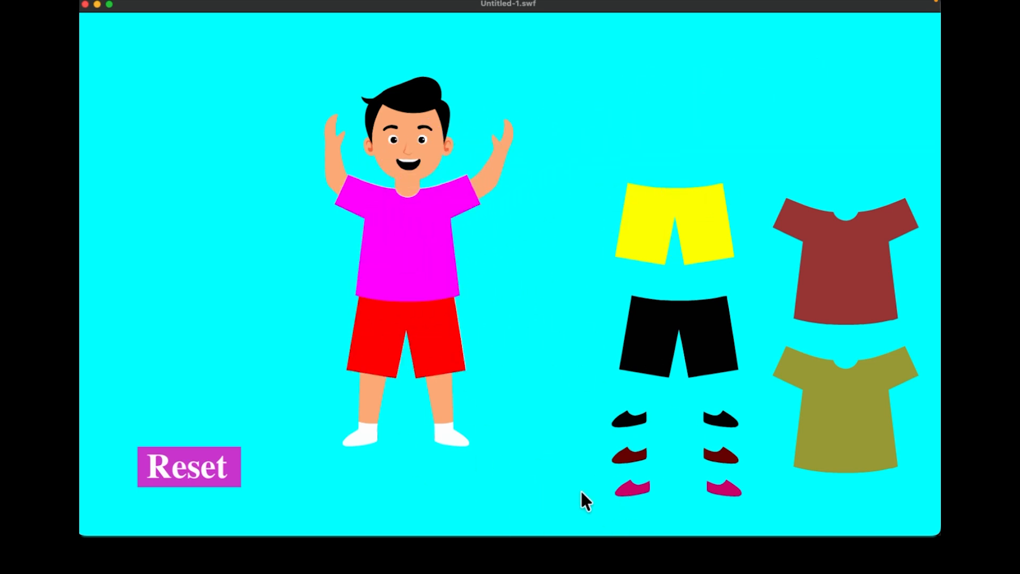
left_click_drag(635, 470, 372, 449)
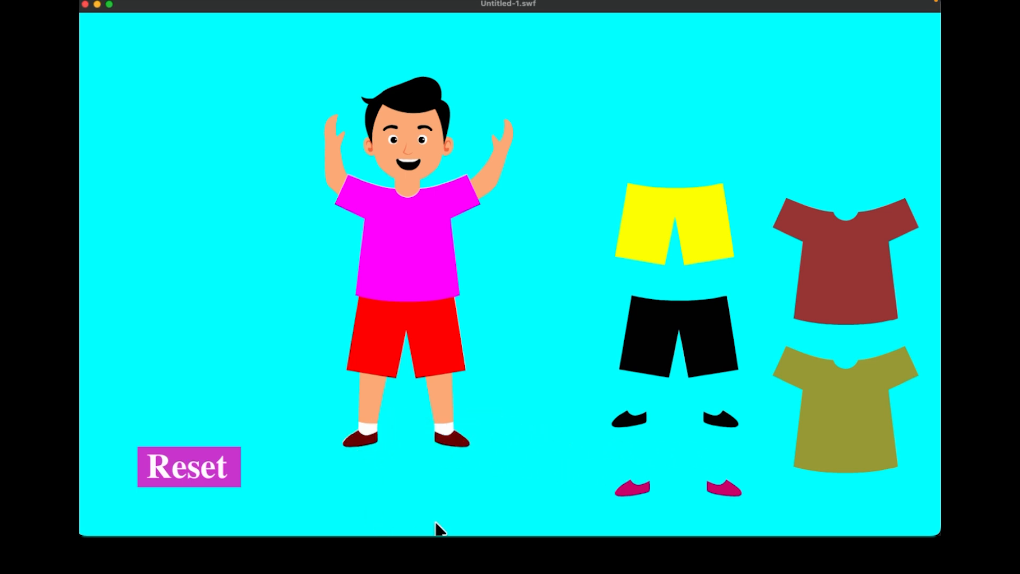
left_click(182, 460)
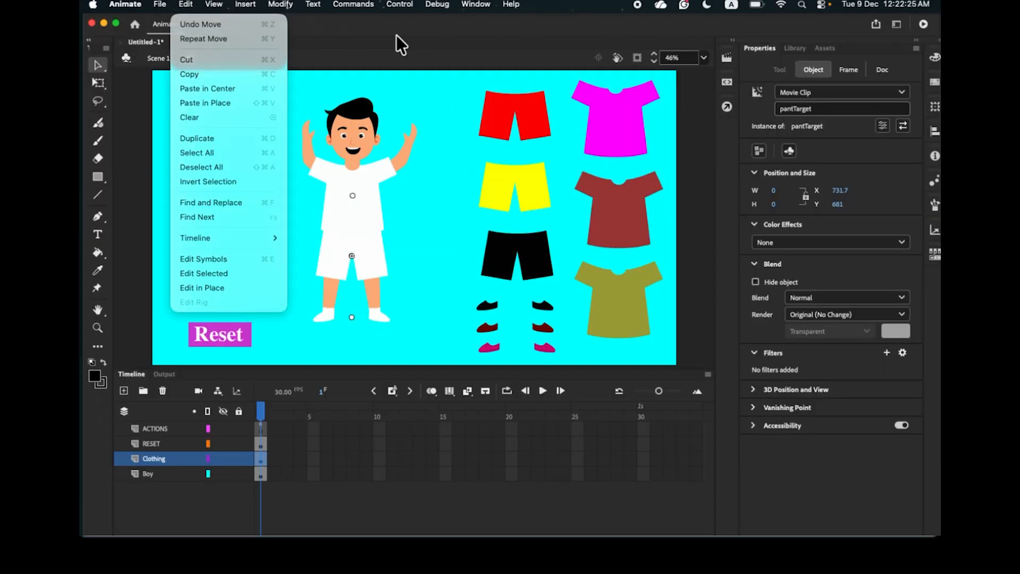
left_click(397, 35)
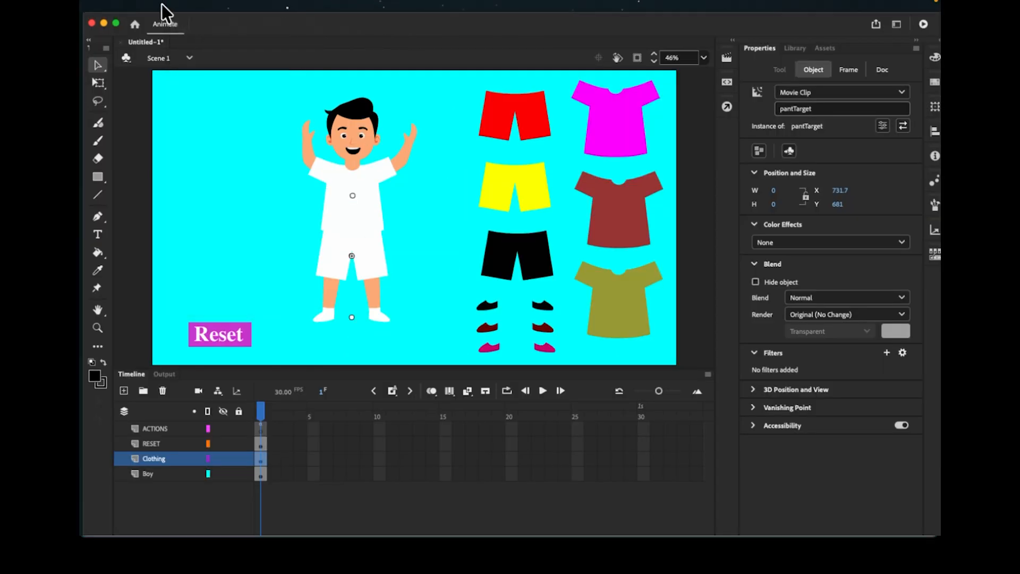
- Create a new Full HD 1920×1080 document and fit the stage in the window
left_click(162, 3)
left_click(165, 24)
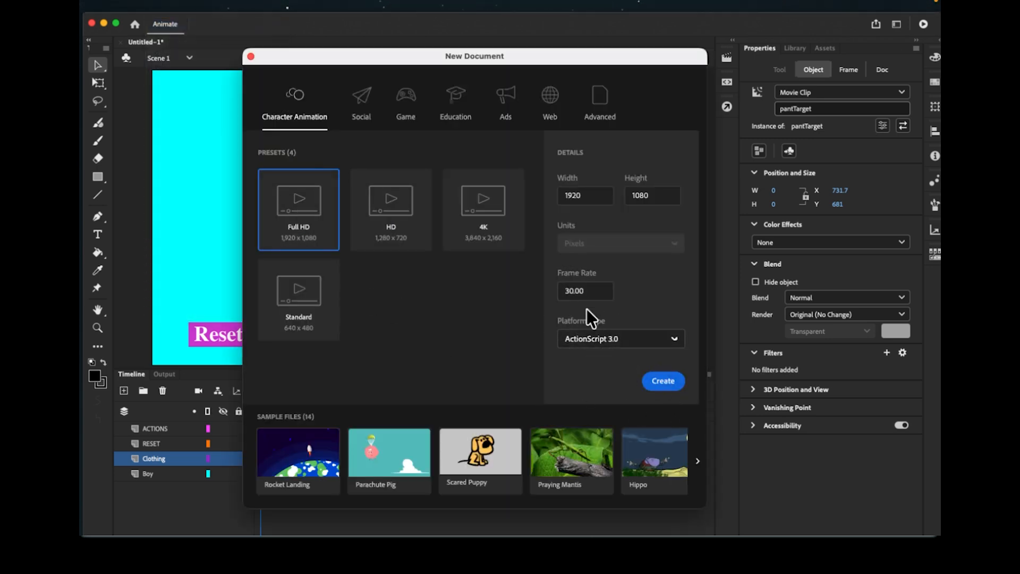
left_click(657, 392)
left_click(703, 57)
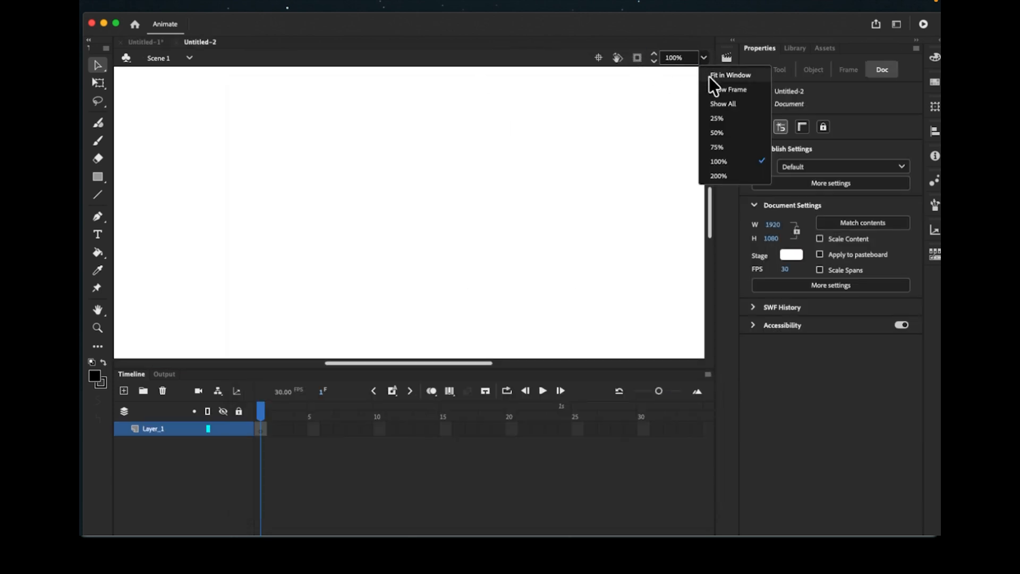
left_click(712, 76)
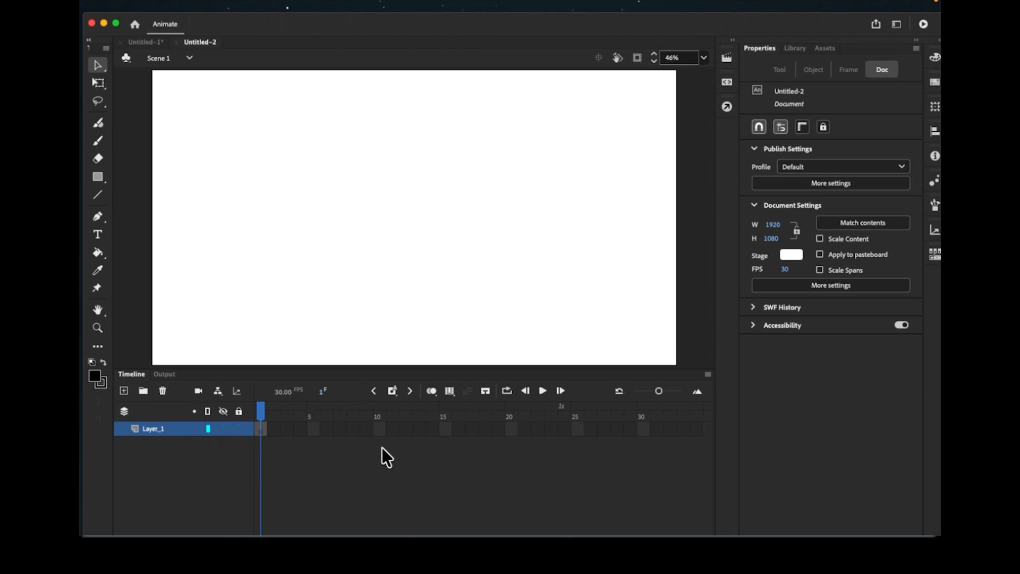
- Set the stage colour to pale green #CCFFCC and show the empty library
left_click(787, 256)
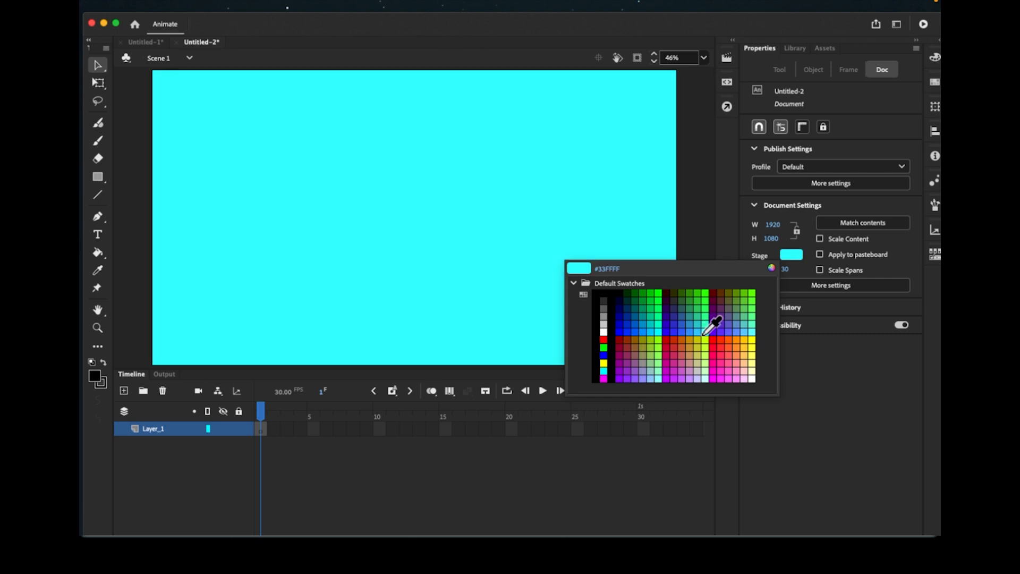
left_click(706, 369)
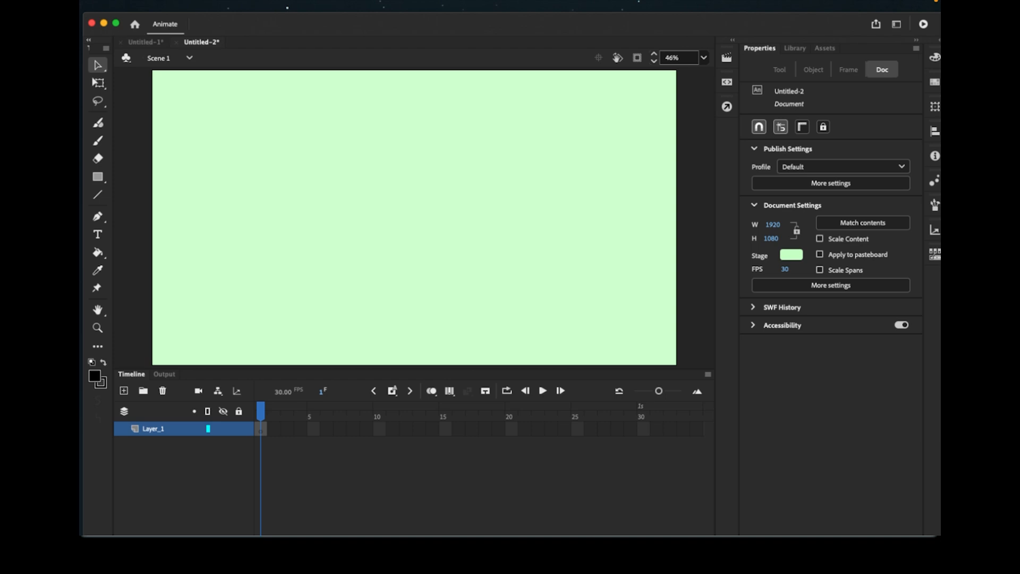
left_click(802, 48)
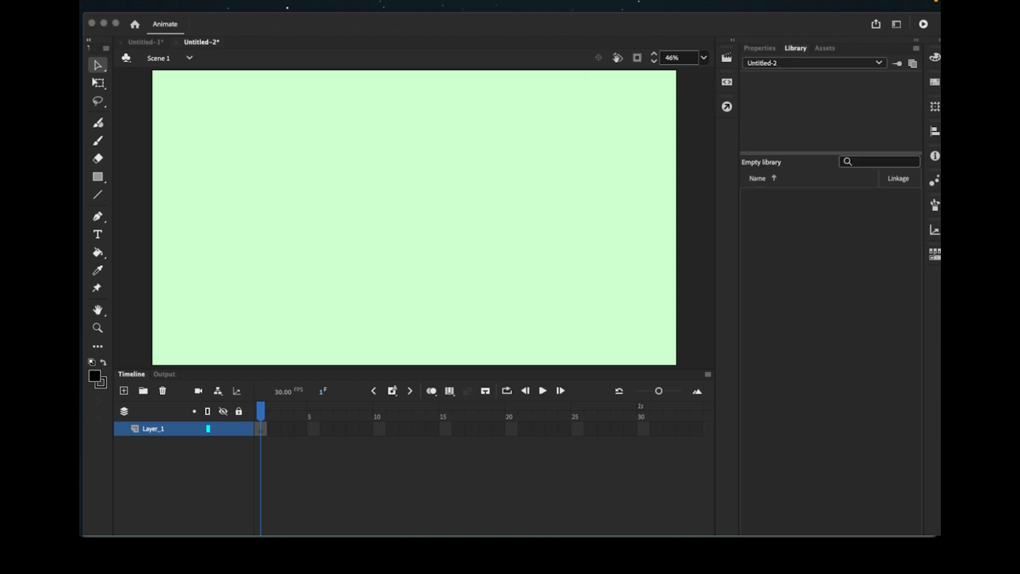
- Import the boy picture into the library and drag it onto the stage
left_click_drag(383, 297, 832, 250)
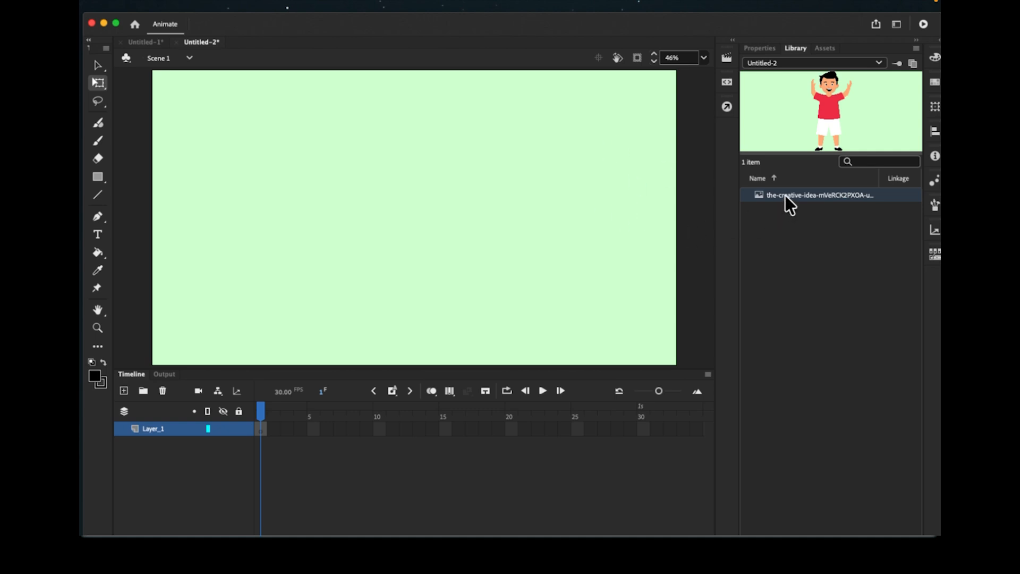
left_click_drag(600, 209, 369, 211)
left_click_drag(392, 247, 215, 168)
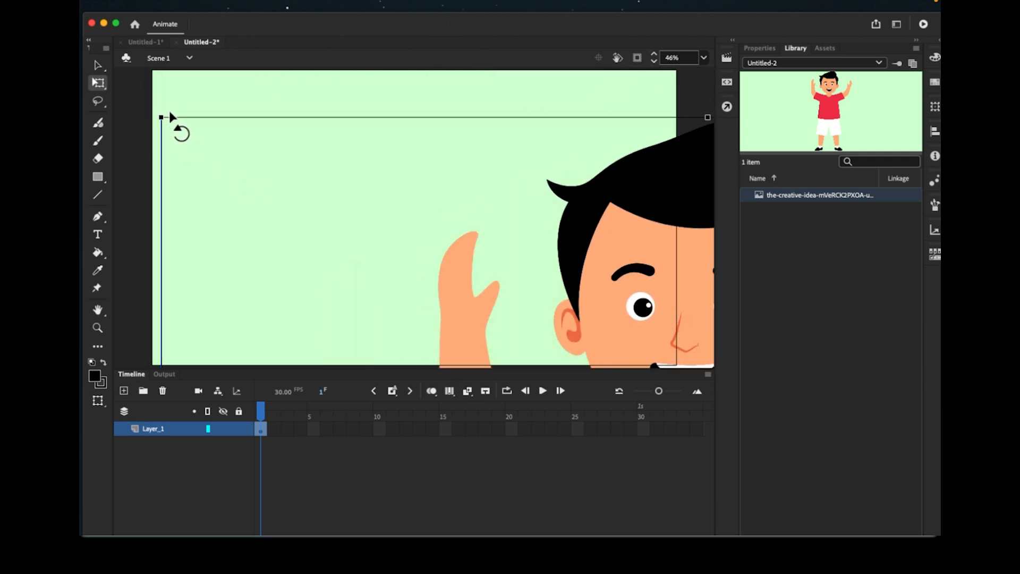
- Scale the boy picture down to fit and position it at the upper left of the stage
left_click_drag(162, 117, 419, 285)
left_click_drag(659, 332, 501, 176)
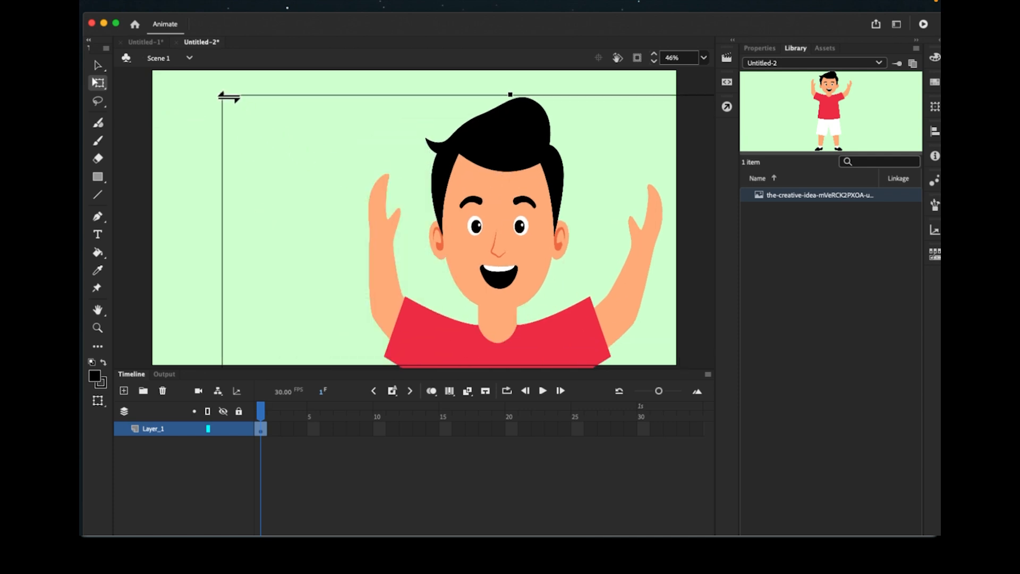
left_click_drag(222, 95, 310, 253)
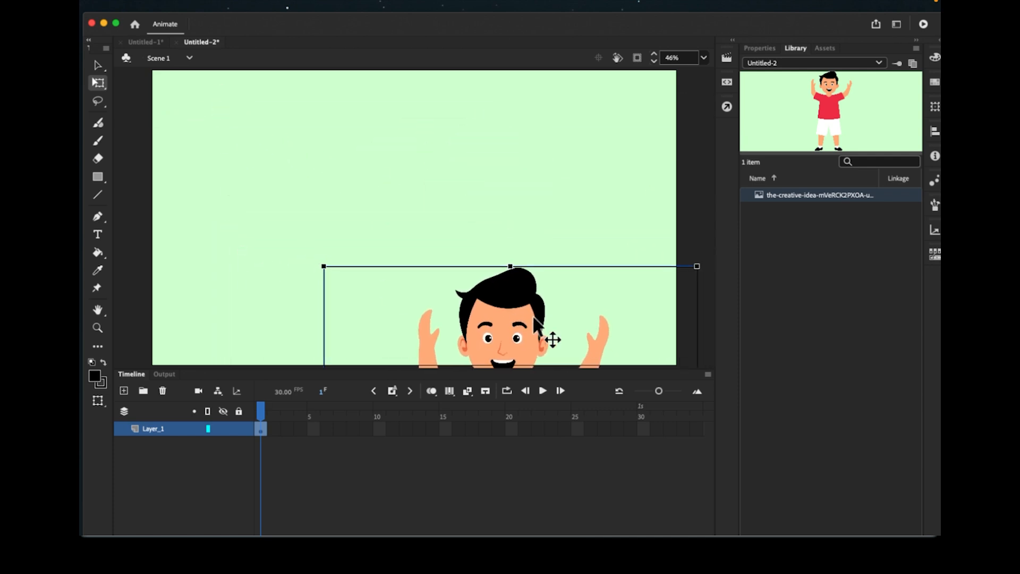
left_click_drag(551, 337, 428, 154)
left_click_drag(202, 82, 267, 163)
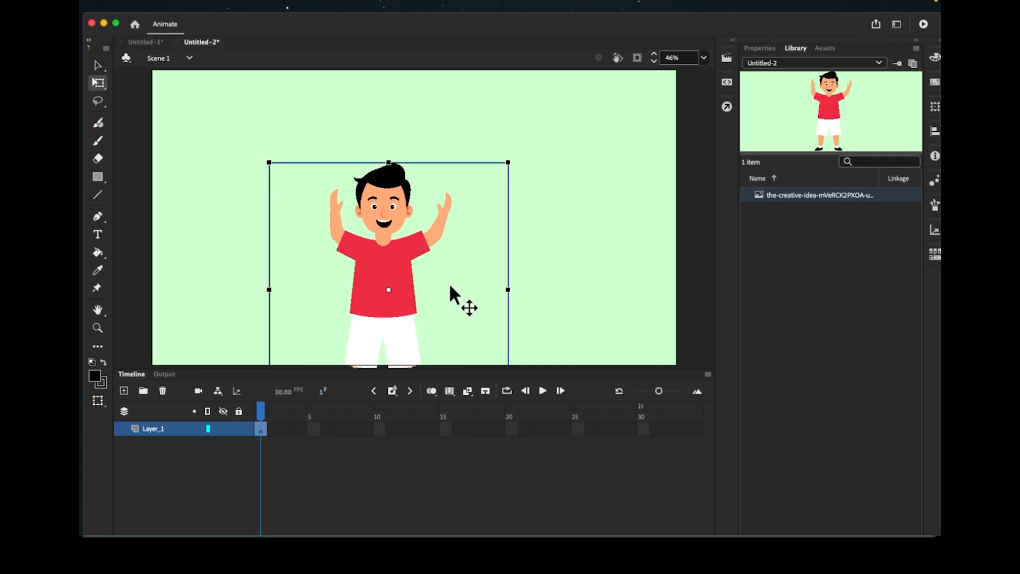
left_click_drag(448, 283, 325, 194)
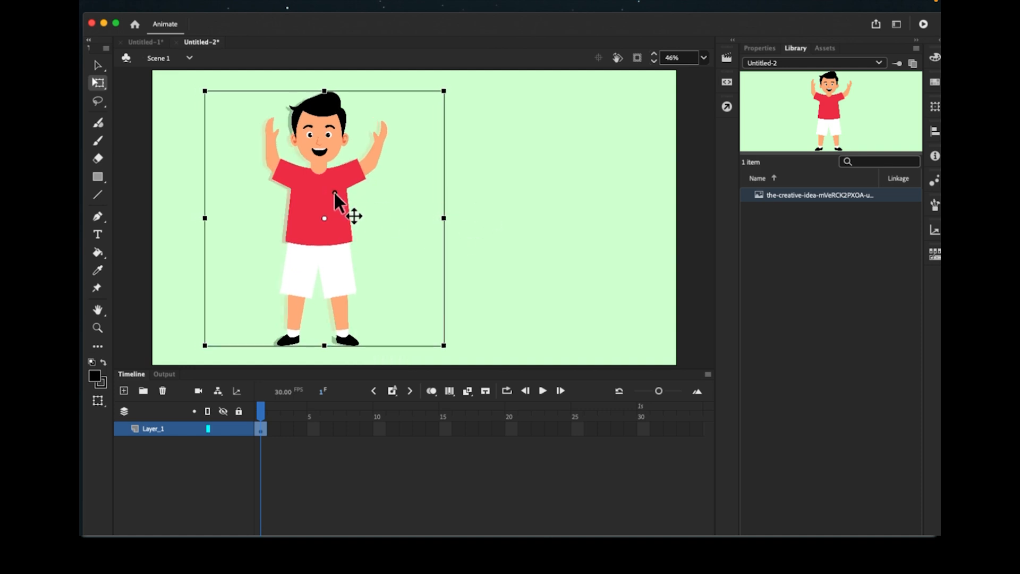
left_click_drag(333, 193, 340, 194)
left_click(499, 202)
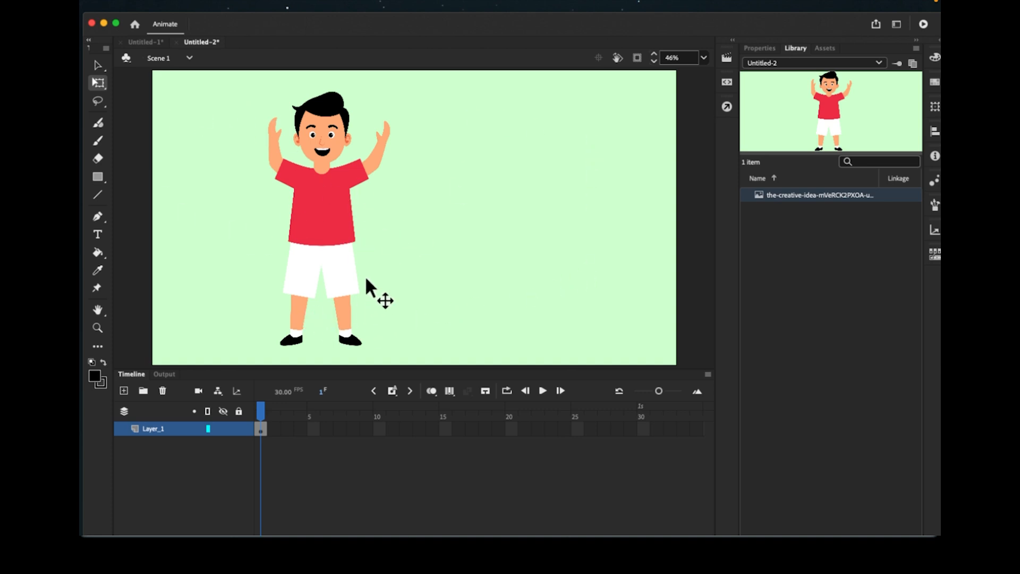
- Trace the boy bitmap into vector shapes with Trace Bitmap's default settings (threshold 100, minimum area 8)
left_click(316, 215)
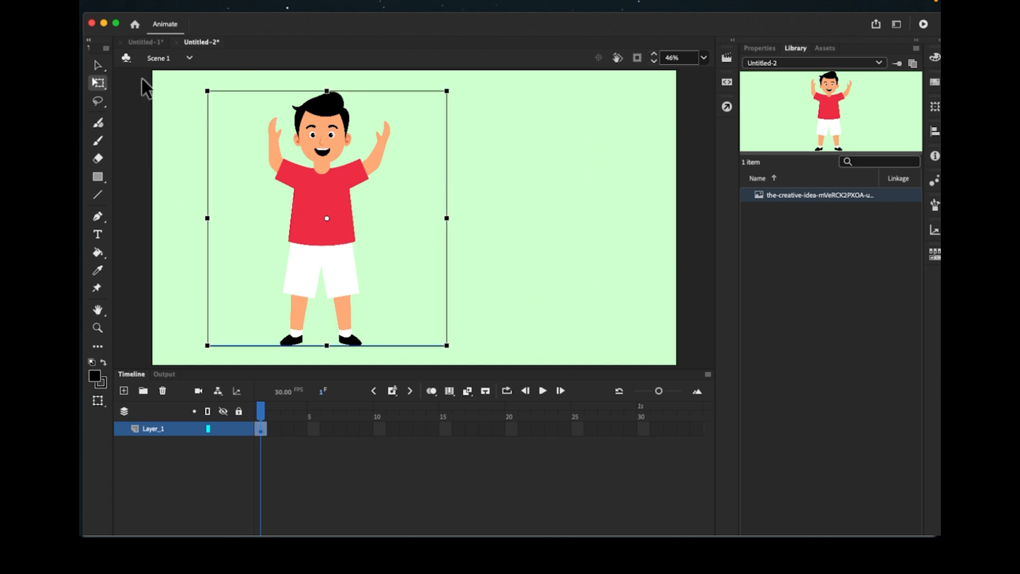
left_click(99, 65)
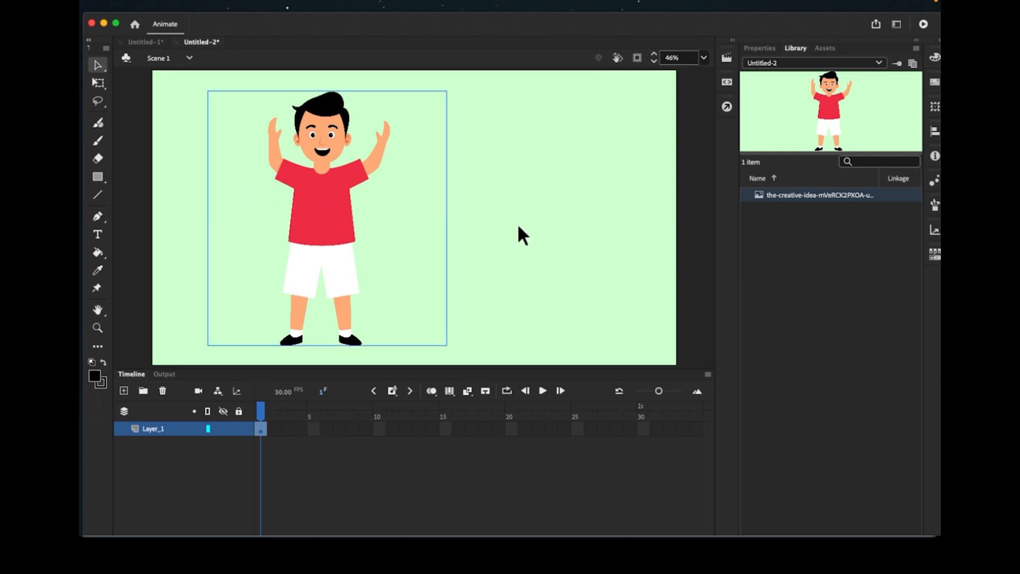
left_click(517, 223)
left_click(316, 213)
left_click(279, 4)
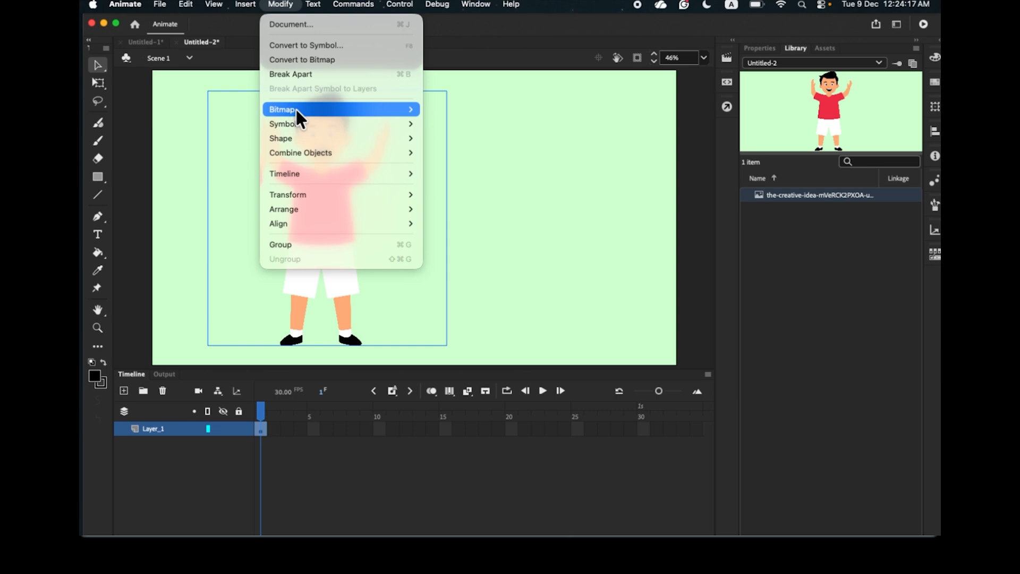
mouse_move(296, 110)
left_click(449, 125)
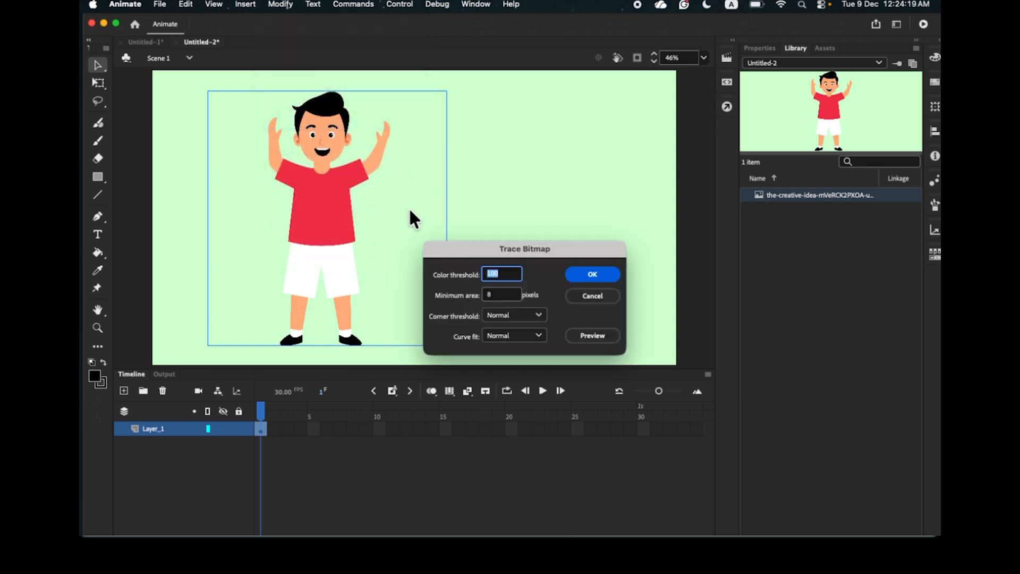
left_click_drag(554, 255, 521, 210)
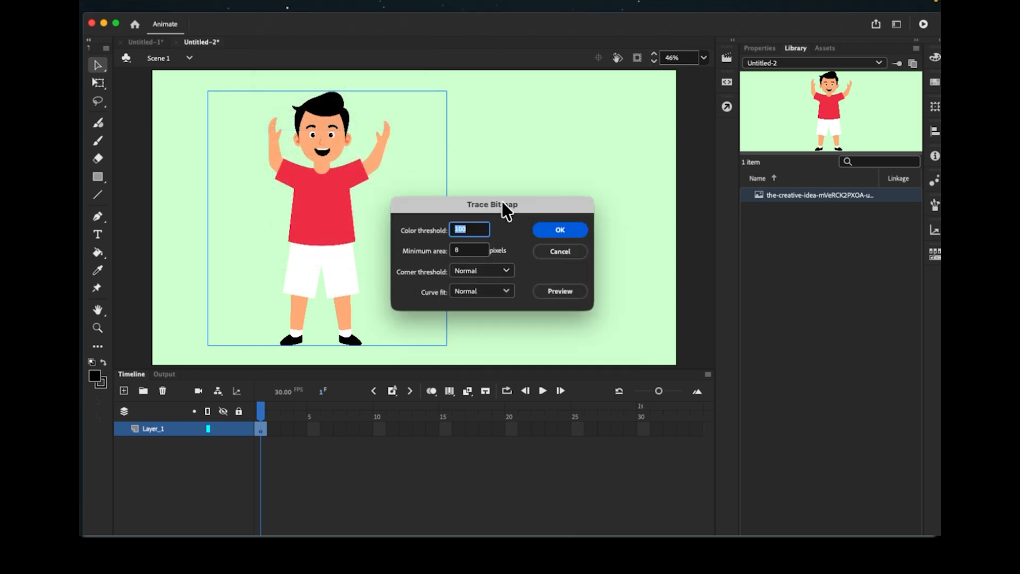
left_click_drag(512, 202, 533, 189)
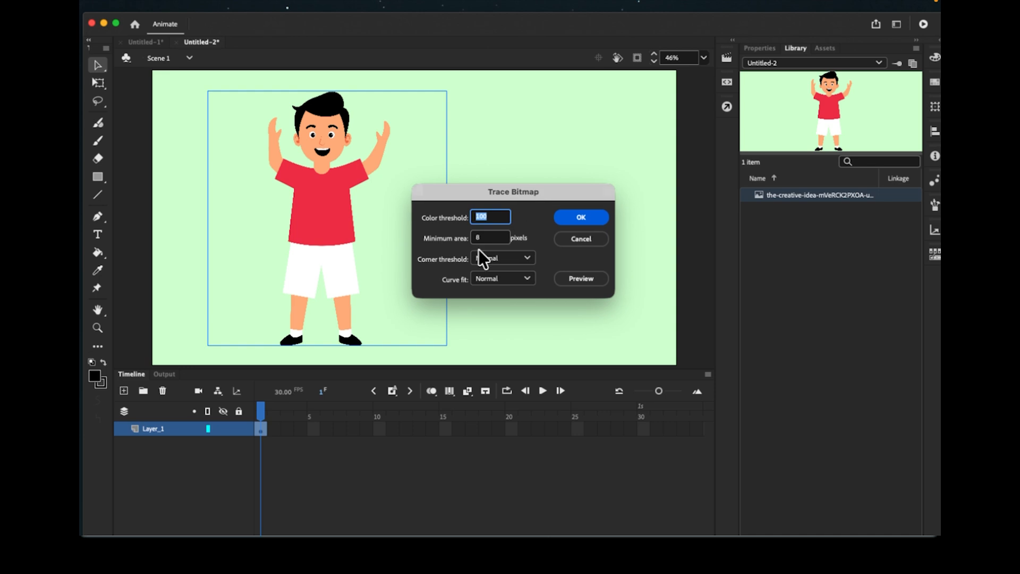
left_click(581, 219)
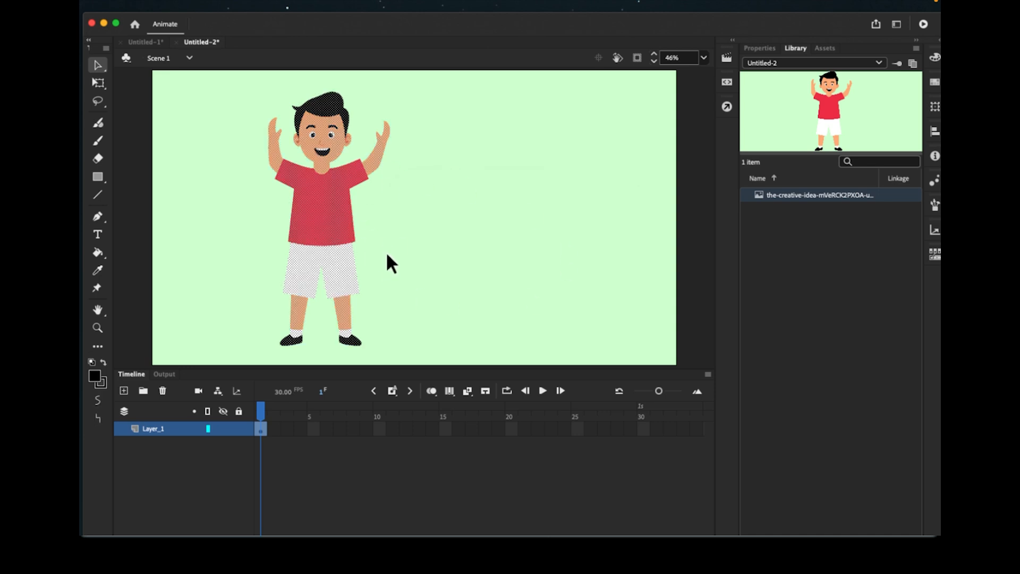
- Check that the traced shorts, leg and shoe are separately selectable shapes
left_click(391, 264)
left_click(336, 258)
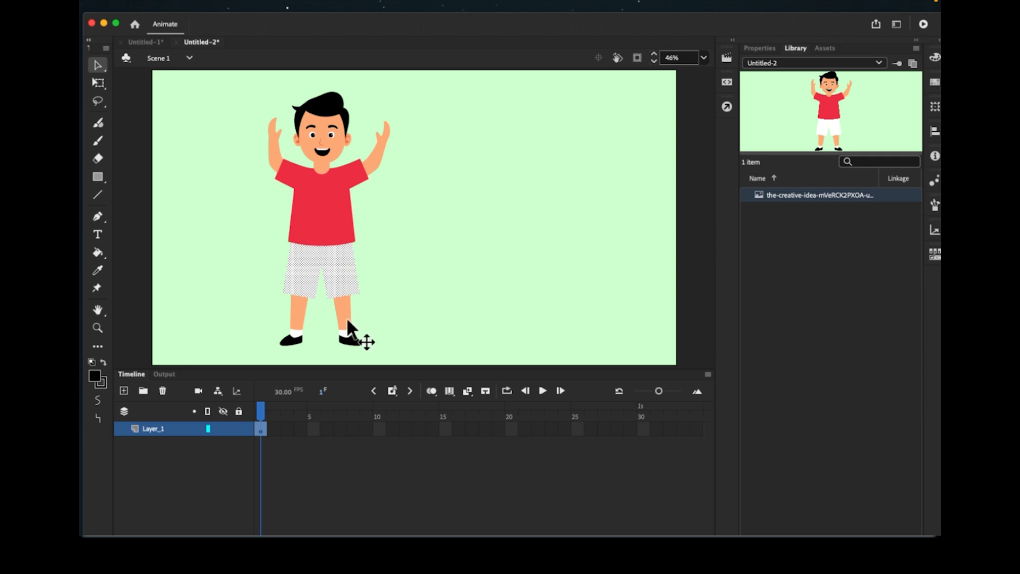
left_click(346, 322)
left_click(351, 341)
left_click(340, 273)
left_click(432, 275)
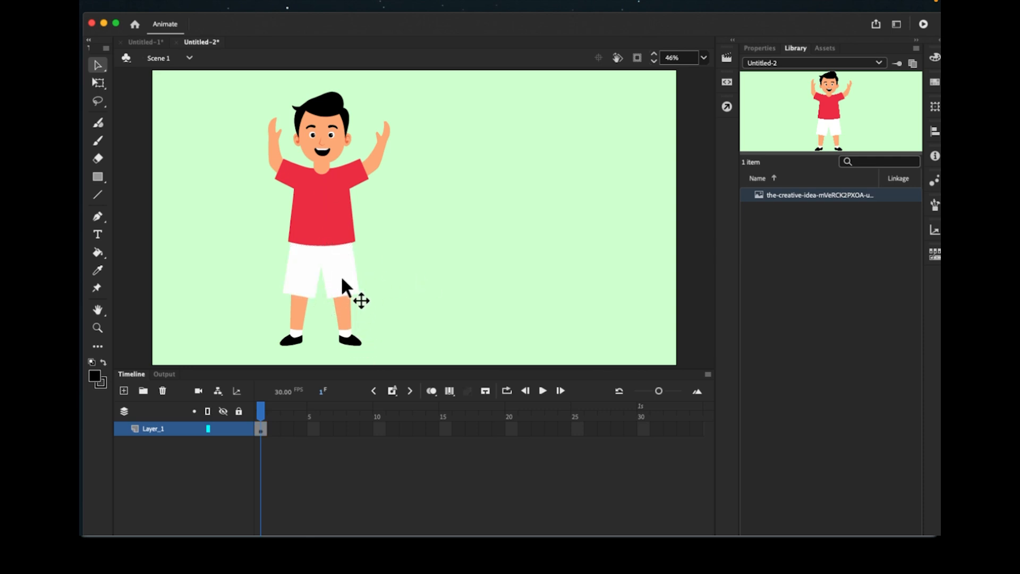
- Change the boy's red shirt fill to white
left_click(296, 316)
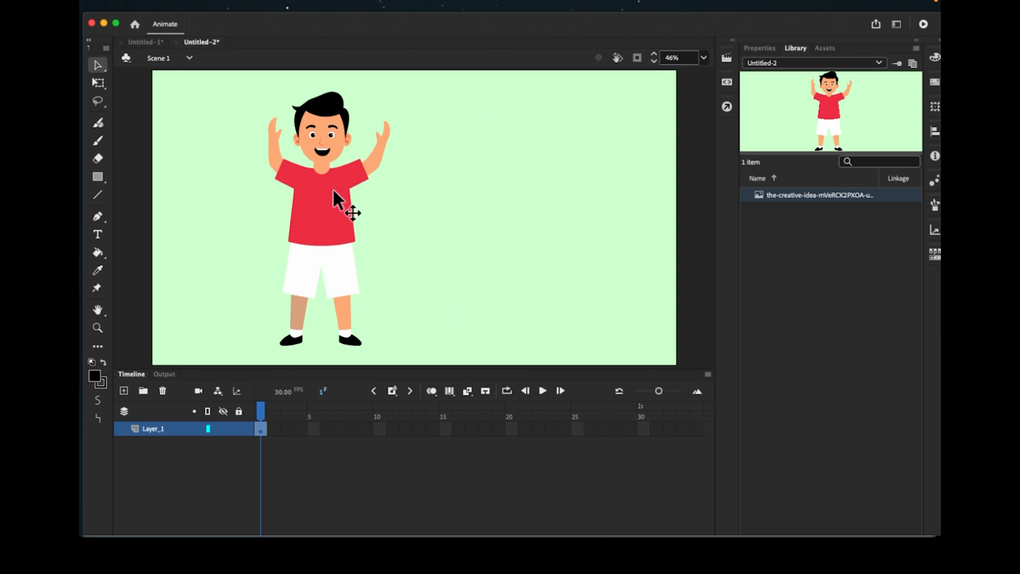
left_click(422, 266)
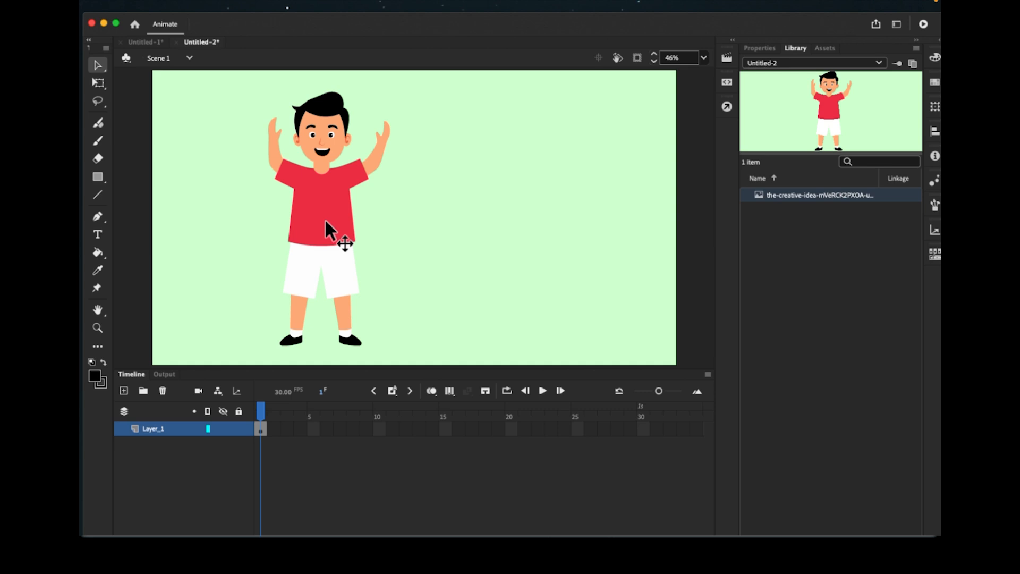
left_click(324, 204)
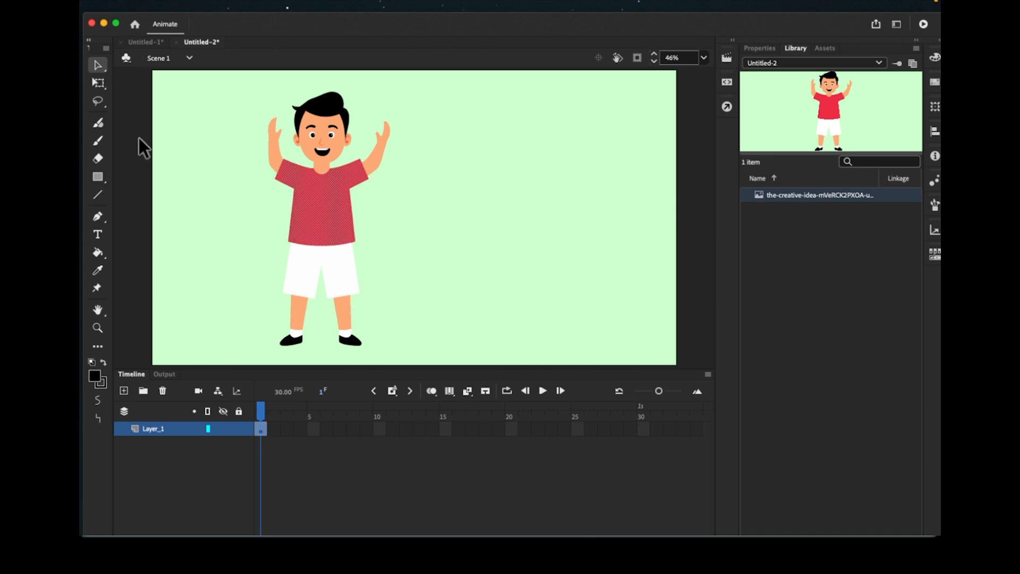
left_click(95, 377)
left_click(146, 462)
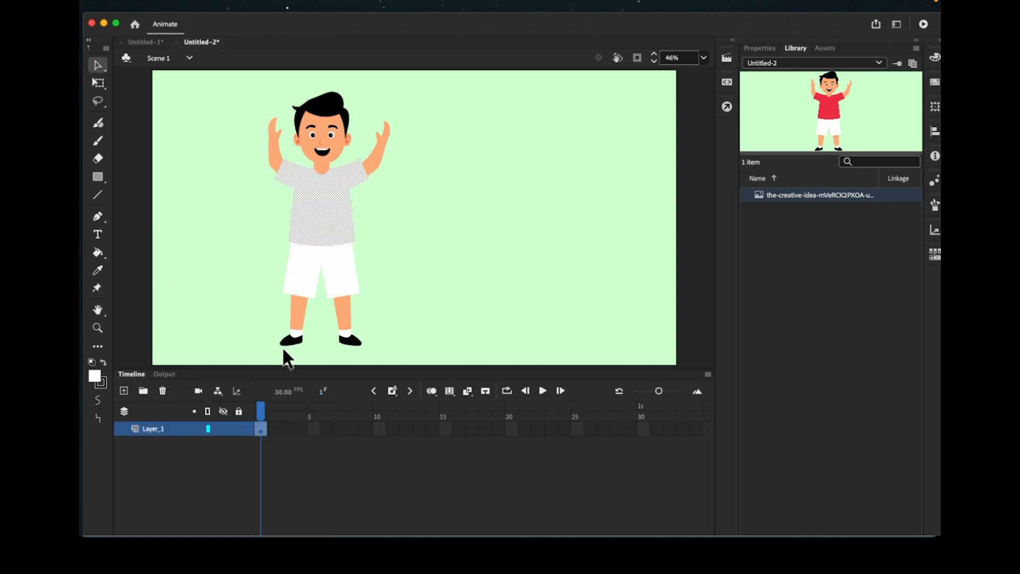
- Paint both black shoes white with the Paint Bucket
left_click(290, 345)
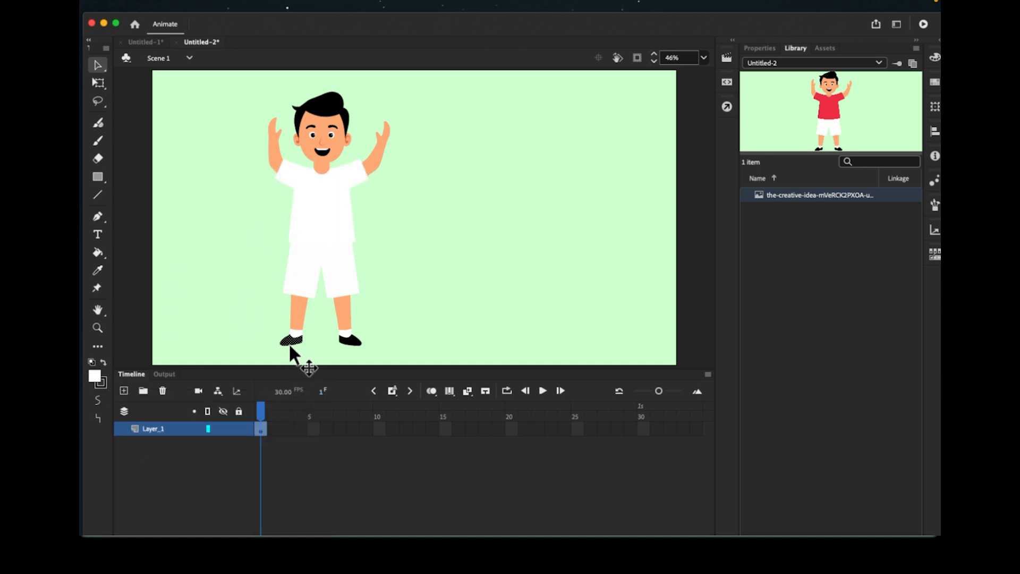
left_click(355, 341, "shift")
left_click(98, 252)
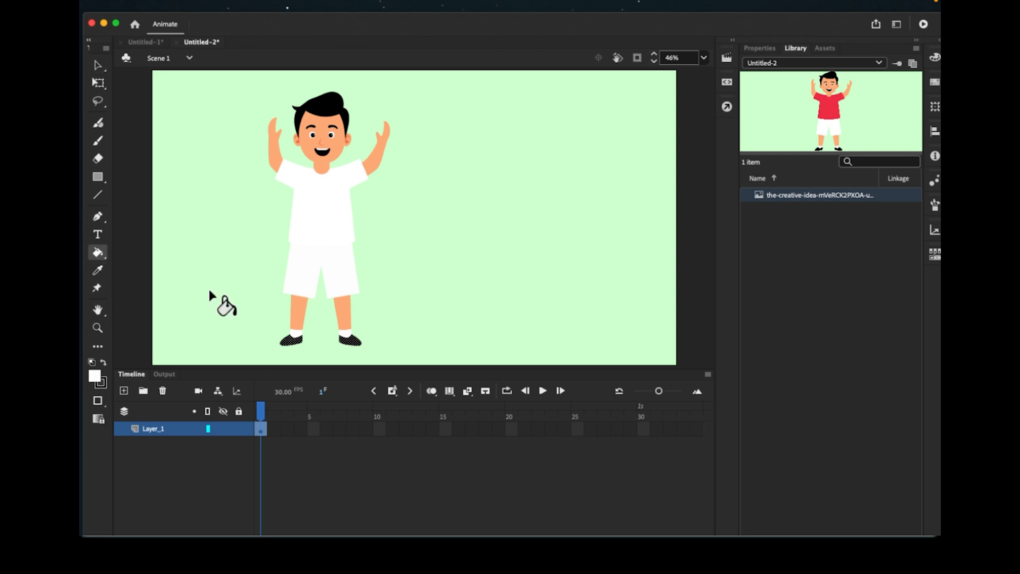
left_click(287, 346)
left_click(98, 65)
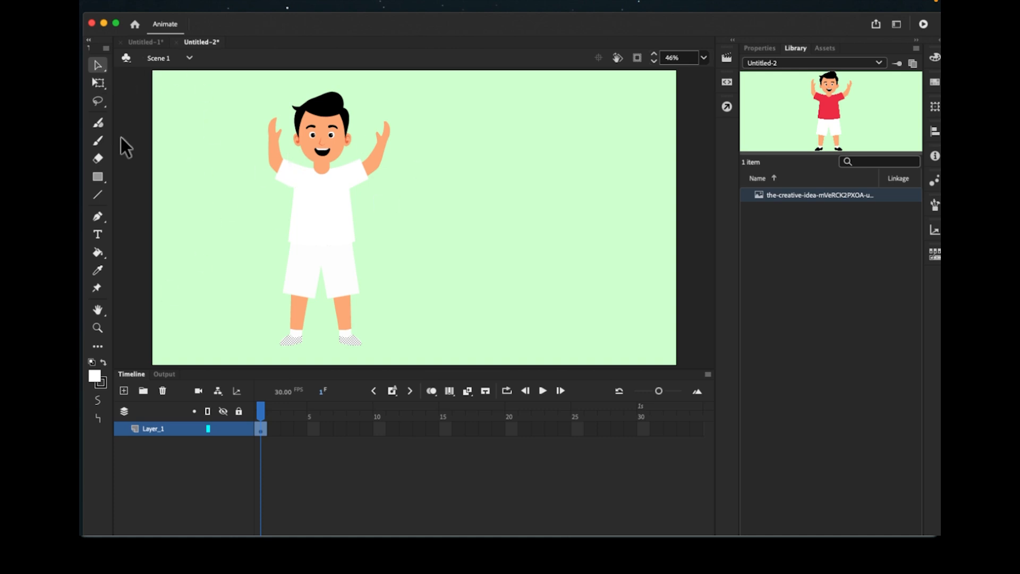
left_click(319, 198)
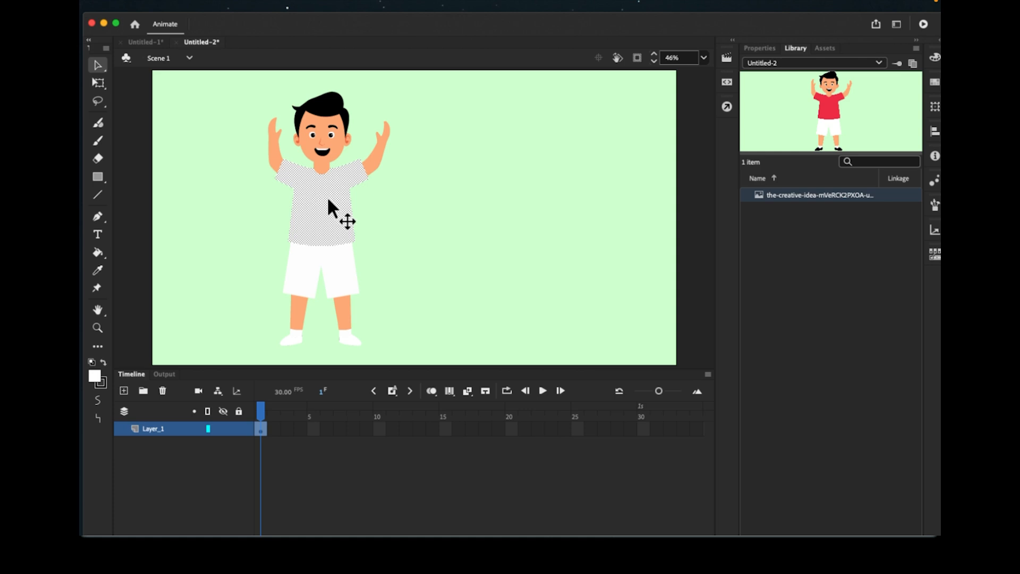
- Alt-drag copies of the boy's shirt into a column at the upper right of the stage
left_click_drag(328, 200, 615, 127)
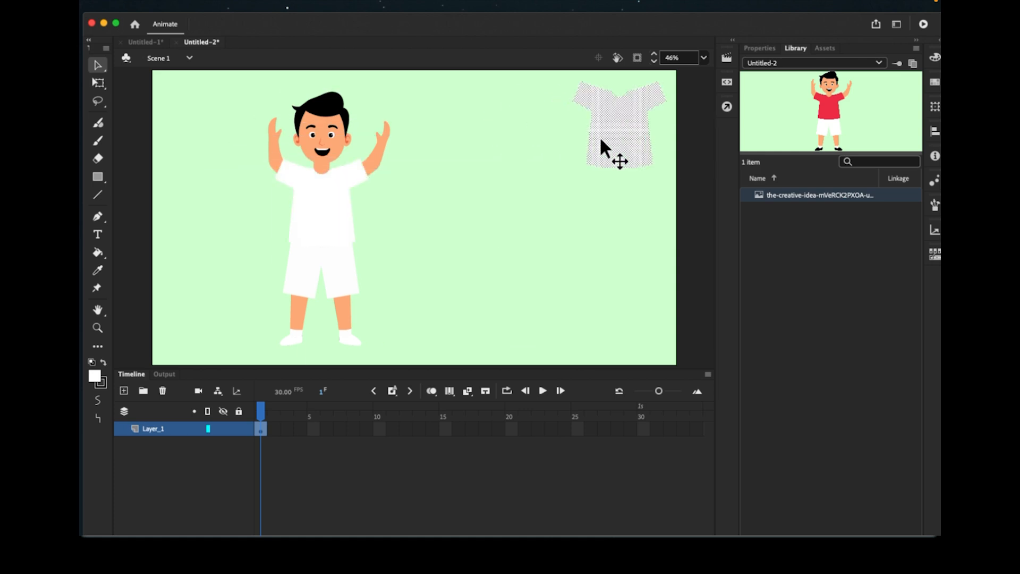
left_click(321, 220)
left_click_drag(322, 219, 629, 303)
left_click(613, 136)
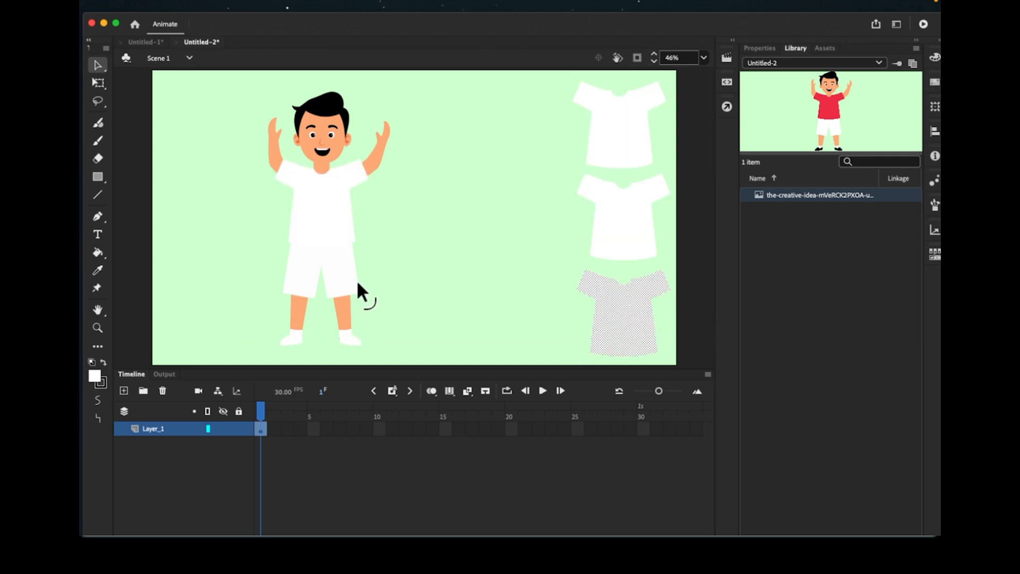
- Copy the shorts to the right and line the shorts copies up beside the shirts
left_click(348, 278)
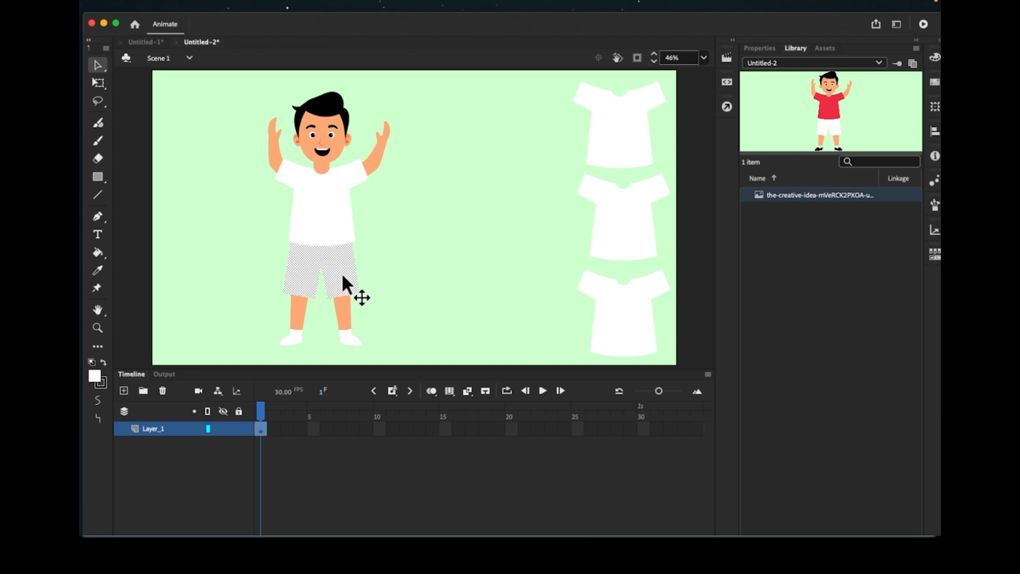
mouse_move(342, 276)
left_mouse_down()
mouse_move(540, 182)
mouse_move(526, 136)
mouse_move(516, 159)
mouse_move(531, 312)
mouse_move(526, 298)
left_mouse_up()
left_click_drag(518, 127, 533, 128)
left_click_drag(520, 206, 535, 208)
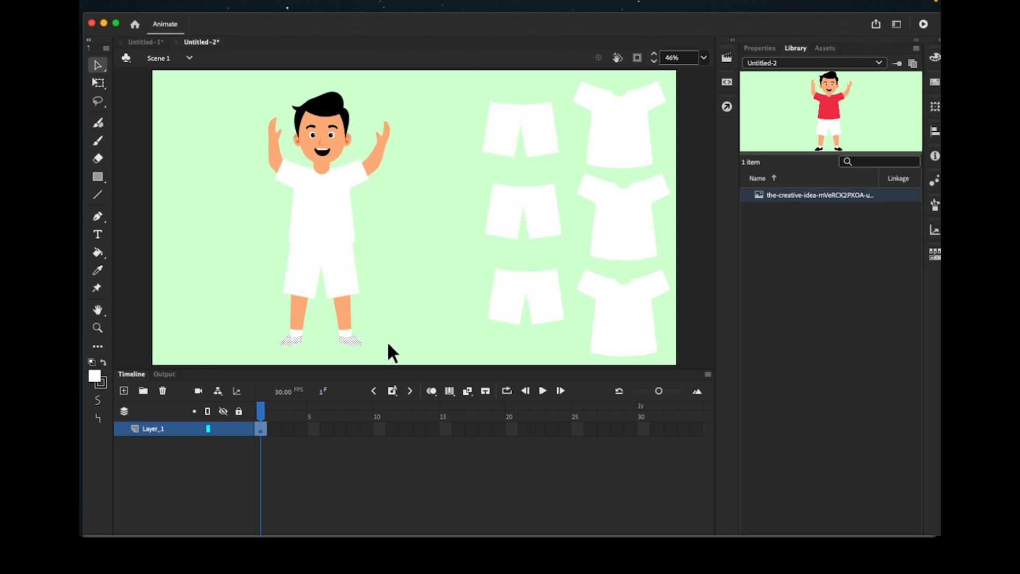
left_click(375, 347)
- Copy the shoes, raise the shorts column, and place the shoe copies beneath it
left_click(291, 342)
left_click_drag(291, 342, 407, 266)
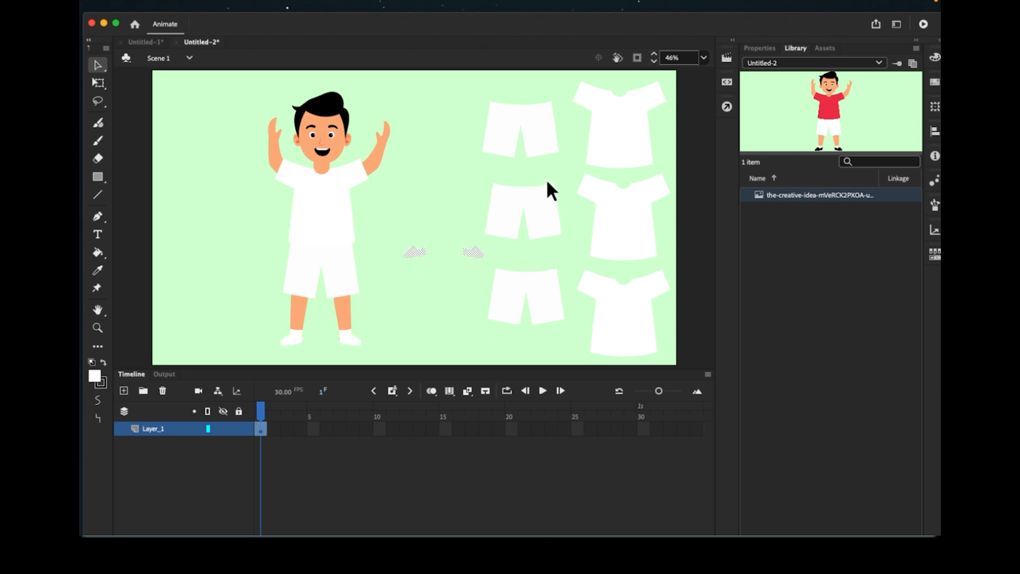
left_click_drag(537, 136, 537, 125)
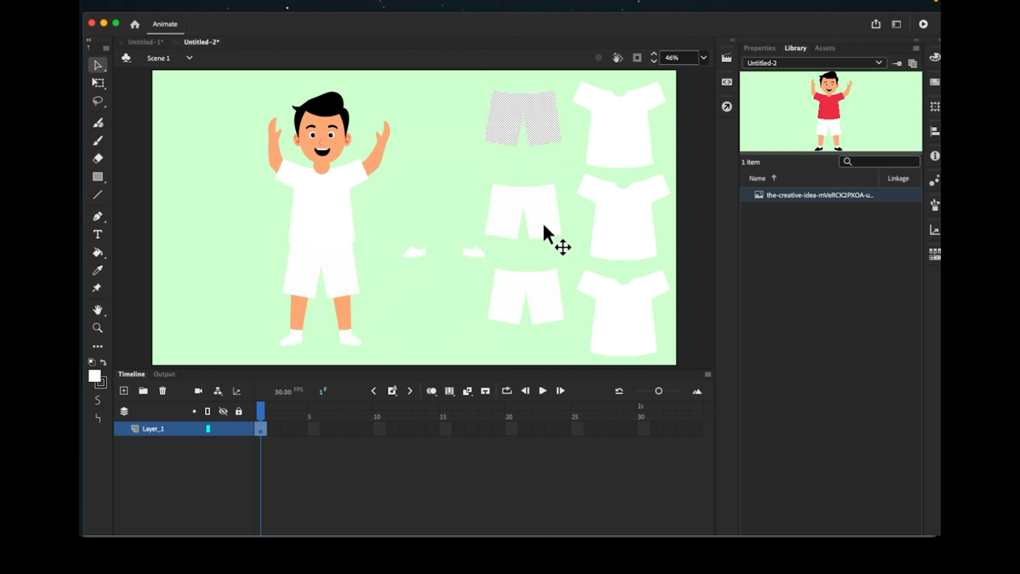
left_click_drag(543, 221, 543, 198)
left_click_drag(541, 291, 544, 263)
left_click(412, 253)
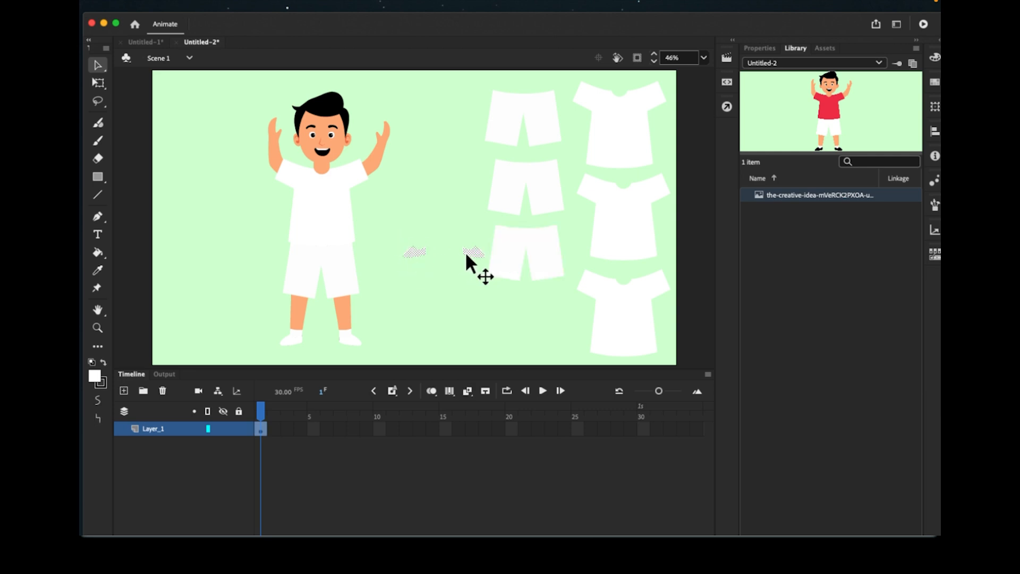
left_click_drag(467, 255, 551, 344)
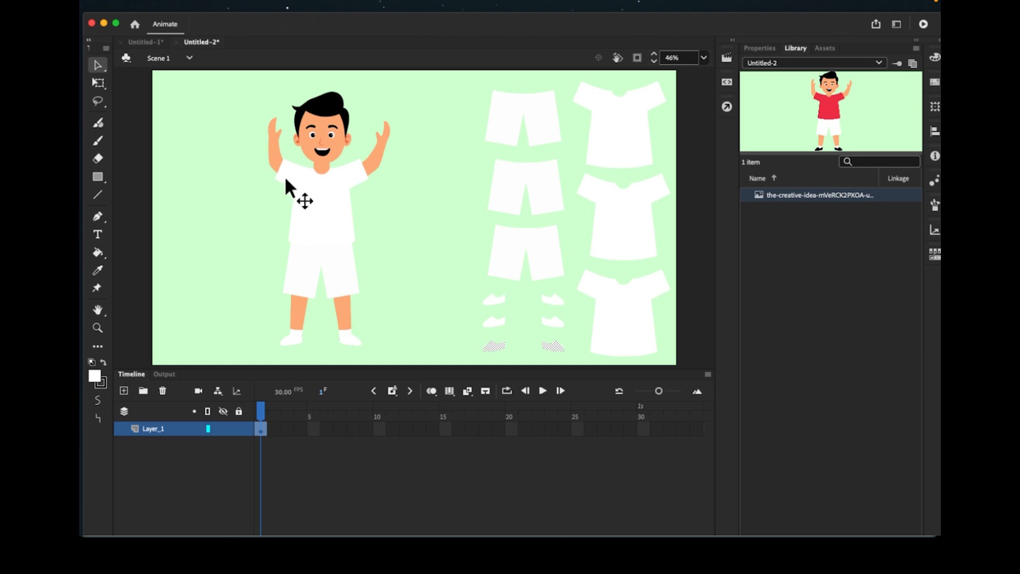
- Rename Layer_1 to Boy
left_click(160, 428)
double_click(159, 428)
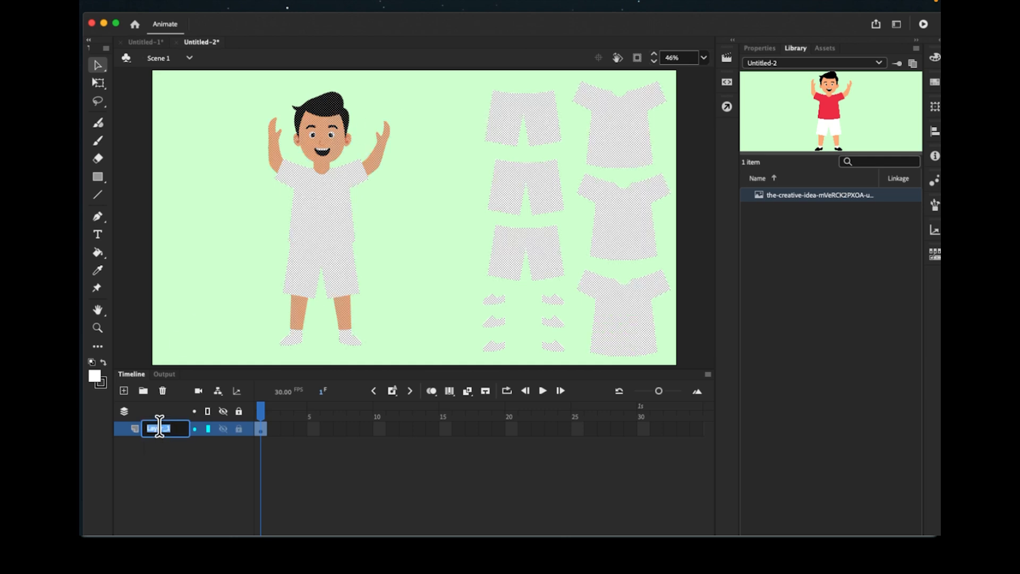
type("Boy")
key("Return")
- Marquee-select the spare clothing copies and cut them off the stage
left_click(261, 481)
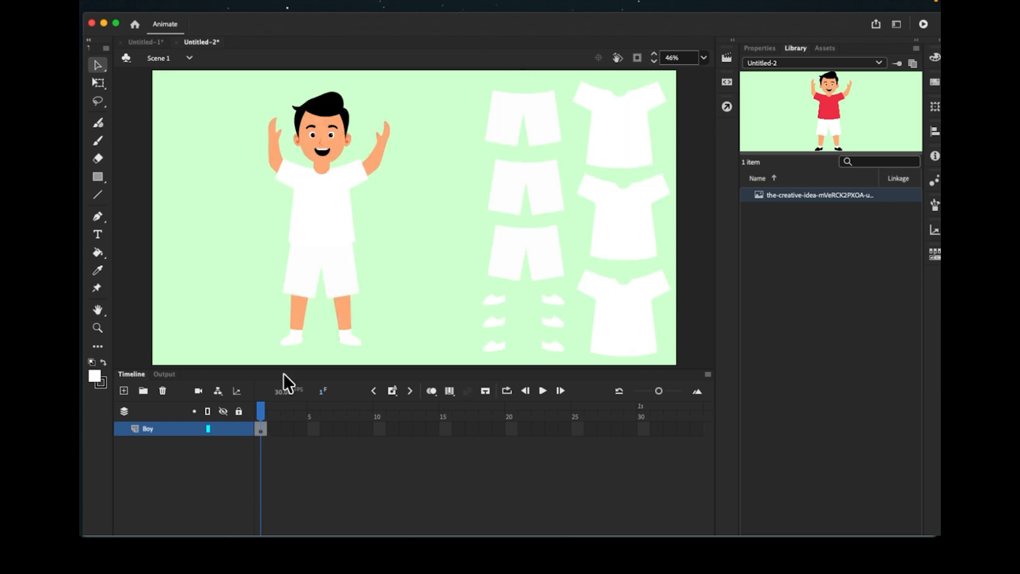
mouse_move(464, 67)
left_mouse_down()
mouse_move(507, 305)
mouse_move(577, 374)
mouse_move(683, 393)
left_mouse_up()
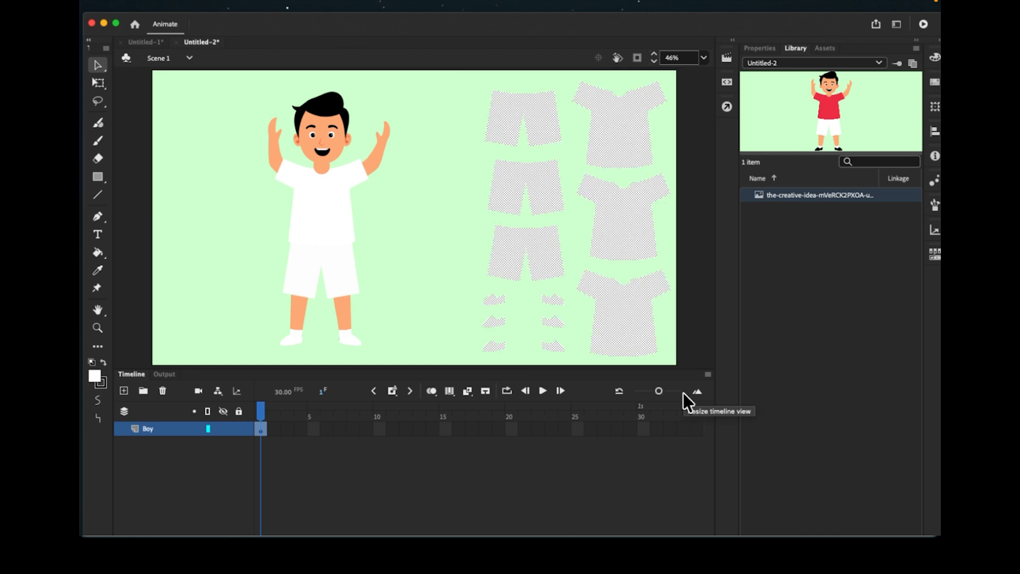
key("Delete")
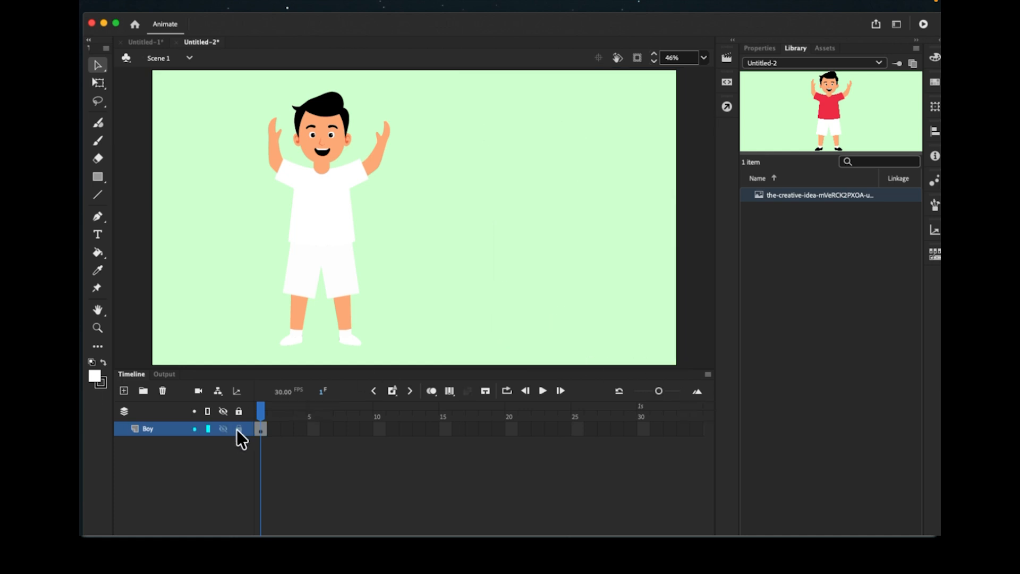
- Add a layer named Clothing and Paste in Place the clothing copies onto it
left_click(124, 391)
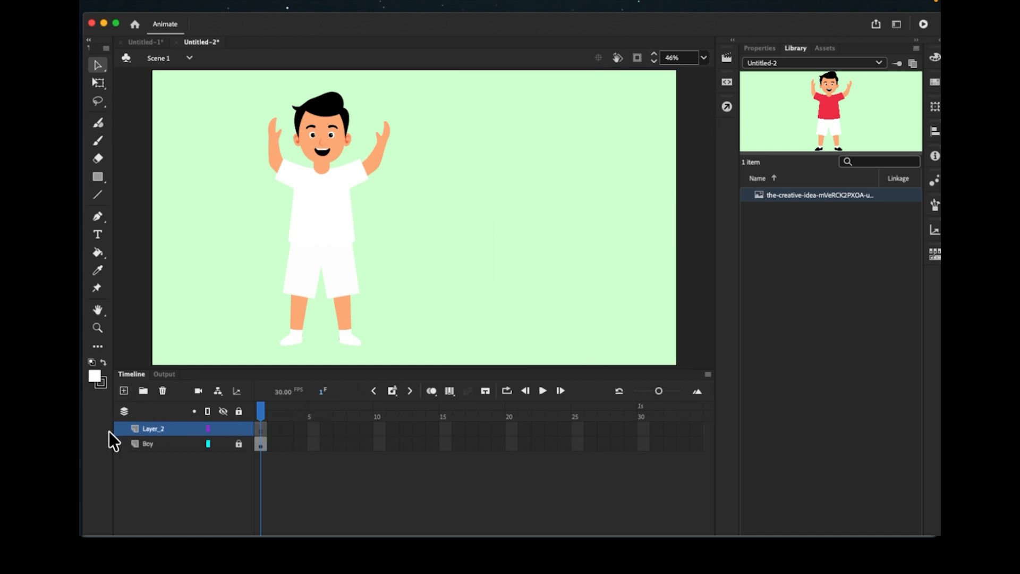
double_click(160, 428)
type("C")
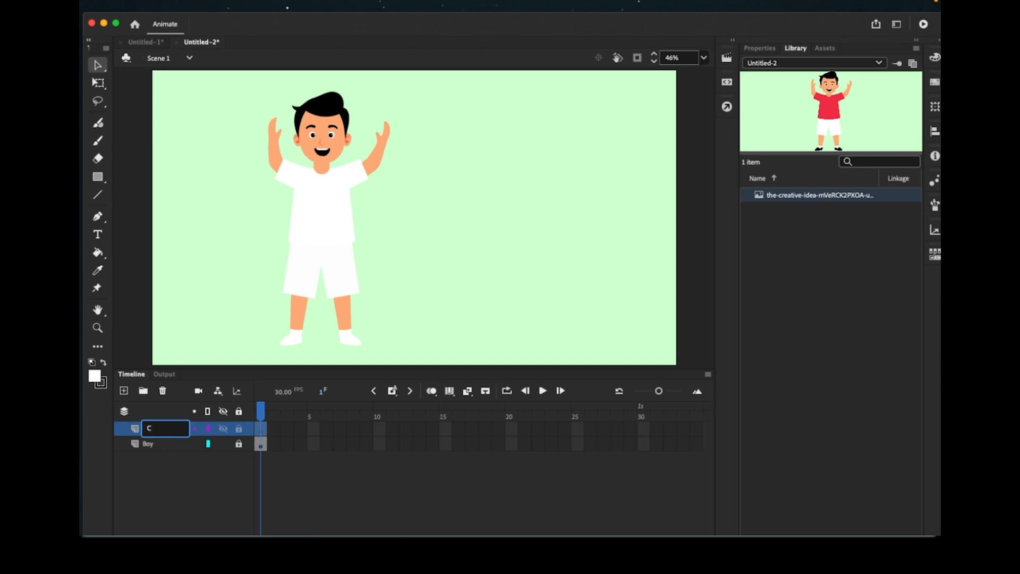
type("lothing")
key("Return")
right_click(467, 156)
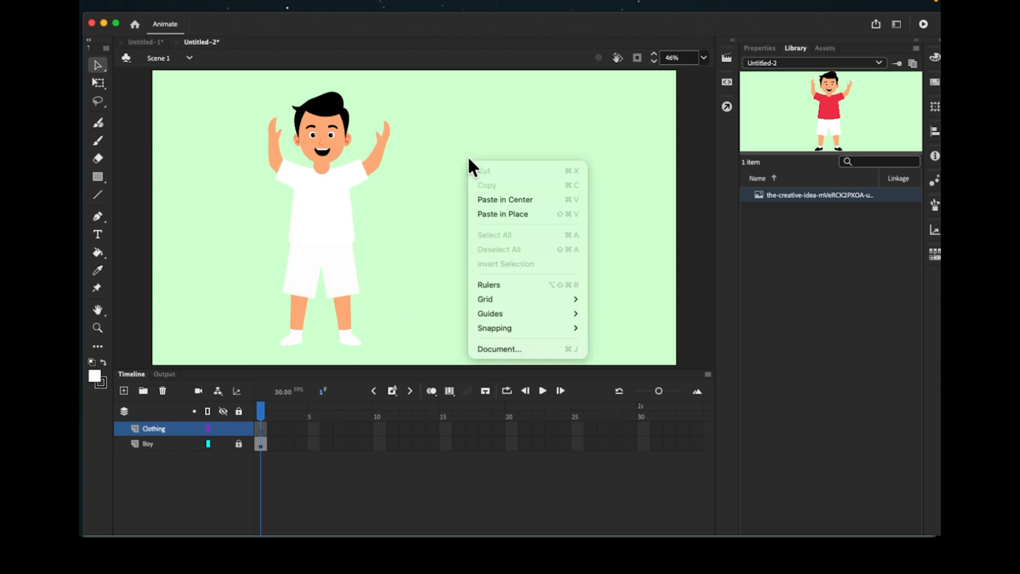
left_click(483, 214)
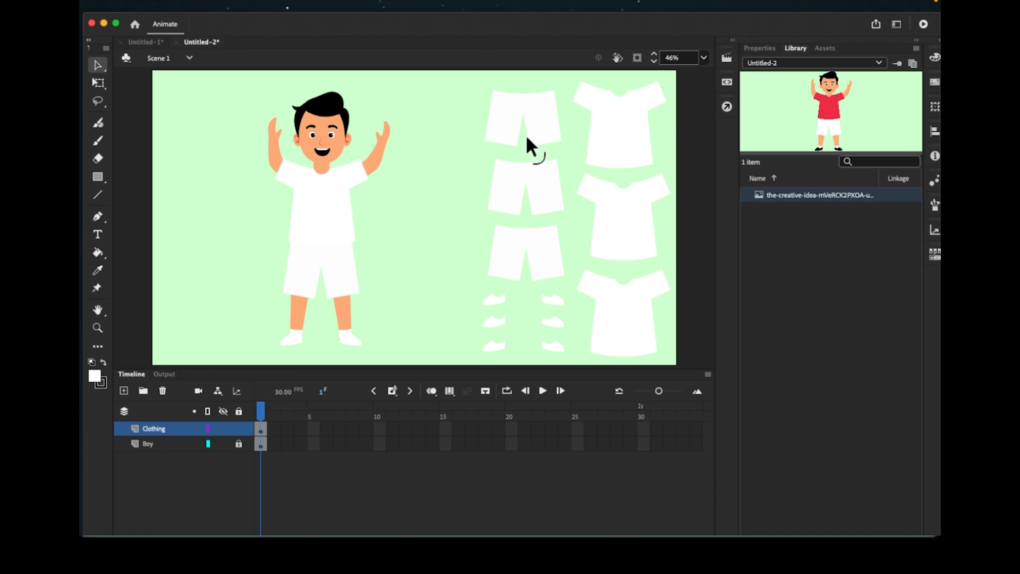
- Colour the three shorts black, red and dusty pink
left_click(508, 123)
left_click(98, 377)
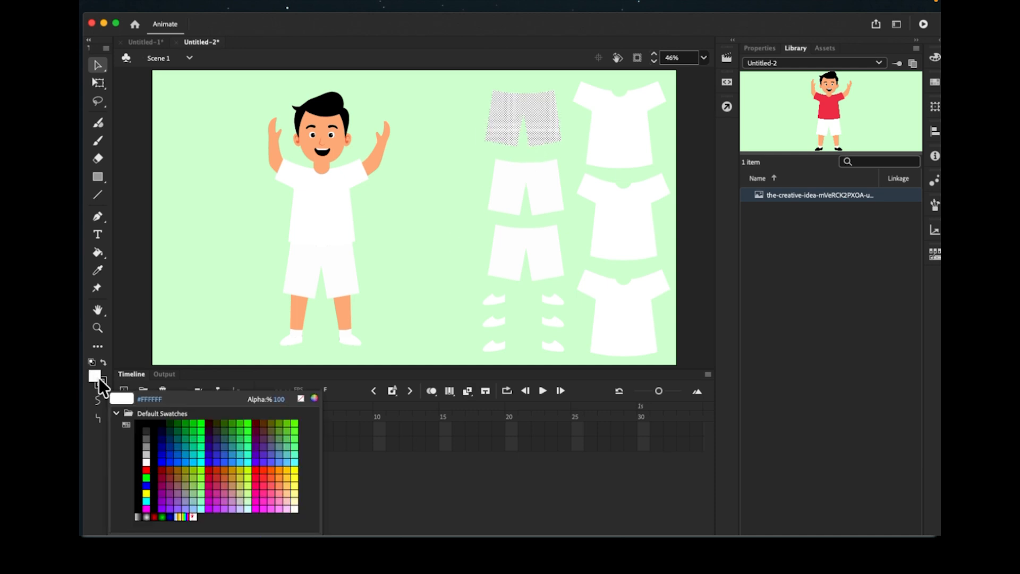
left_click(158, 437)
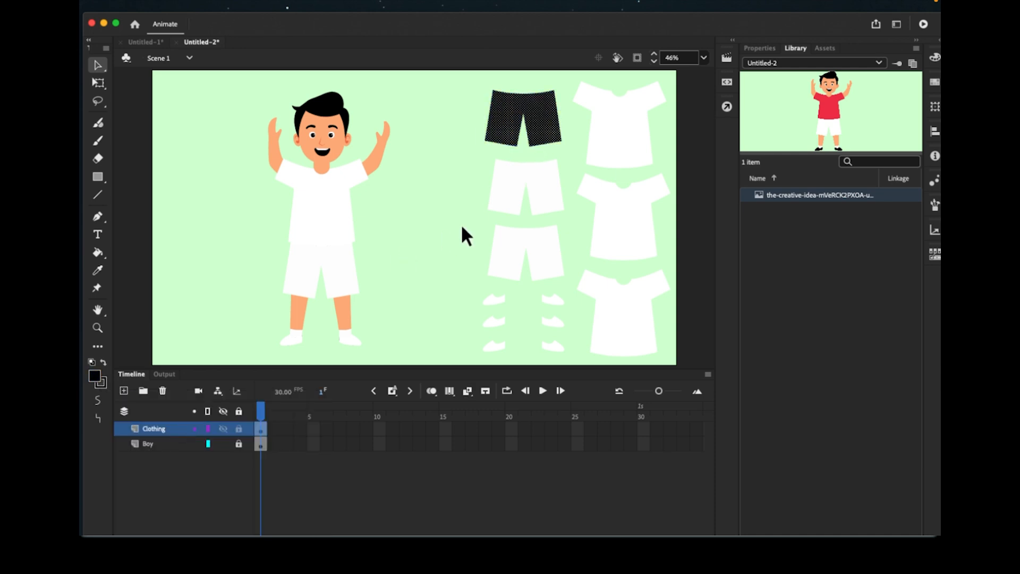
left_click(510, 197)
left_click(93, 376)
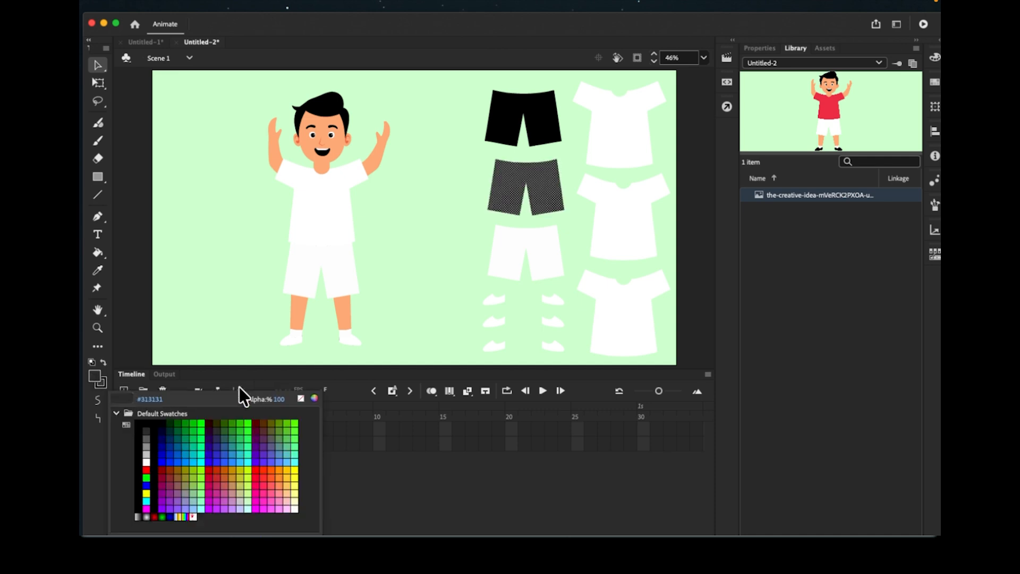
left_click(146, 469)
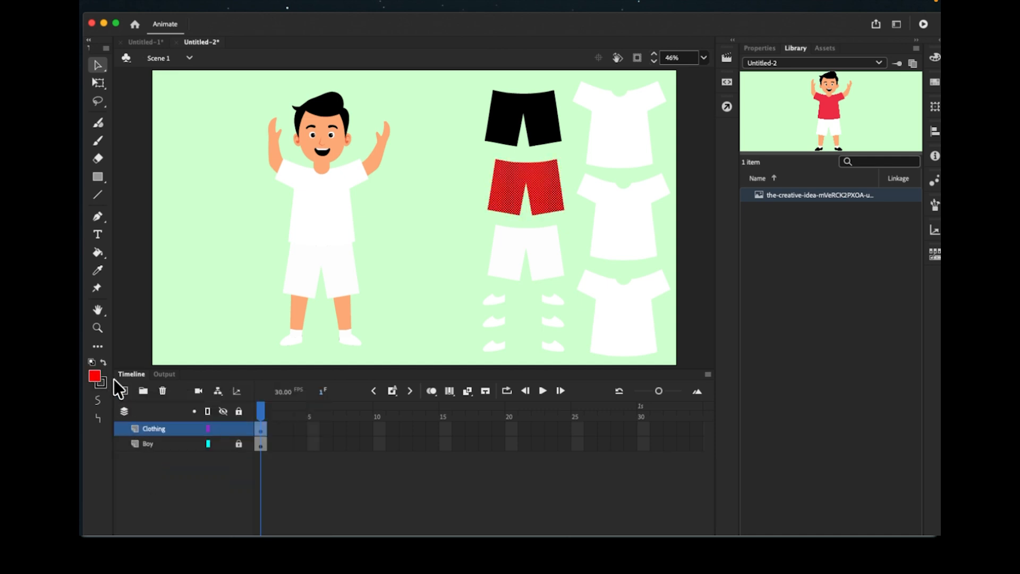
left_click(501, 262)
left_click(94, 376)
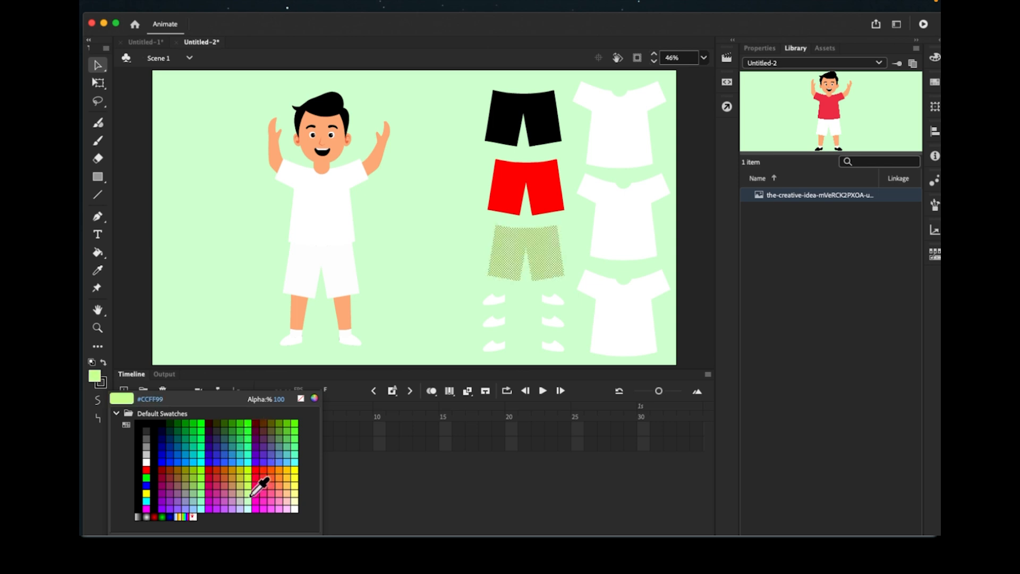
left_click(234, 488)
- Colour the three shirts red, dark red and blue from top to bottom
left_click(630, 121)
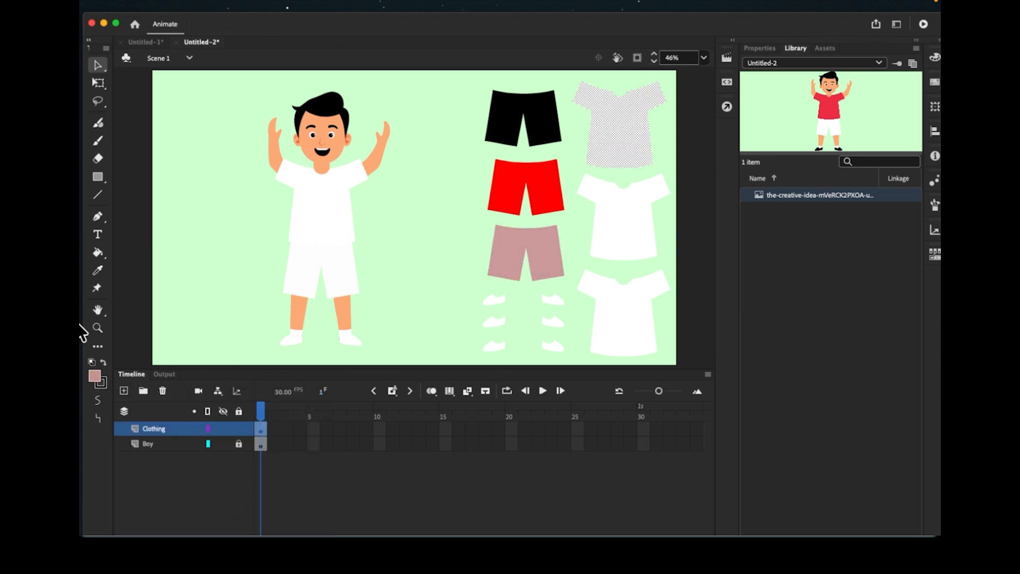
left_click(94, 376)
left_click(249, 456)
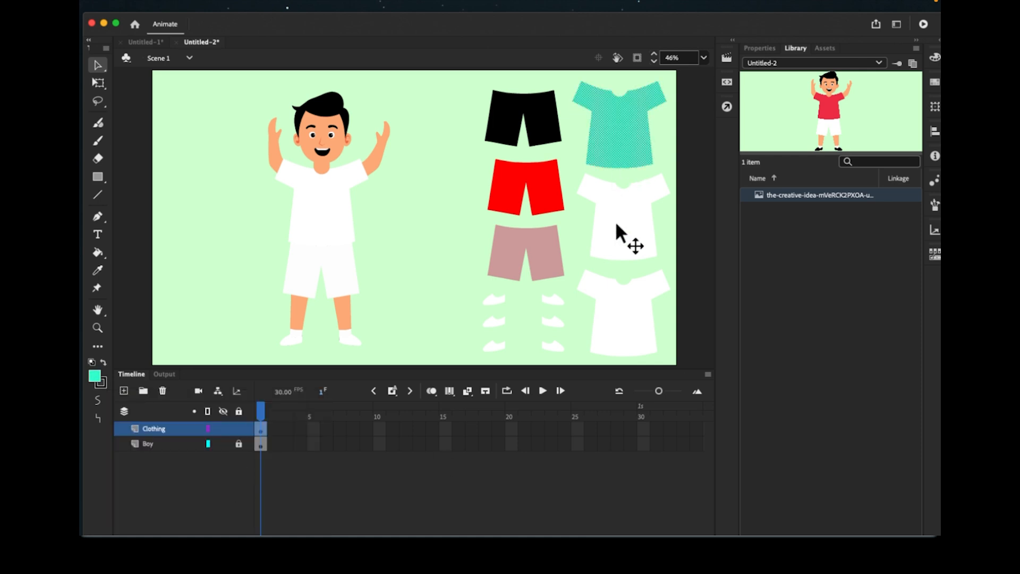
left_click(615, 221)
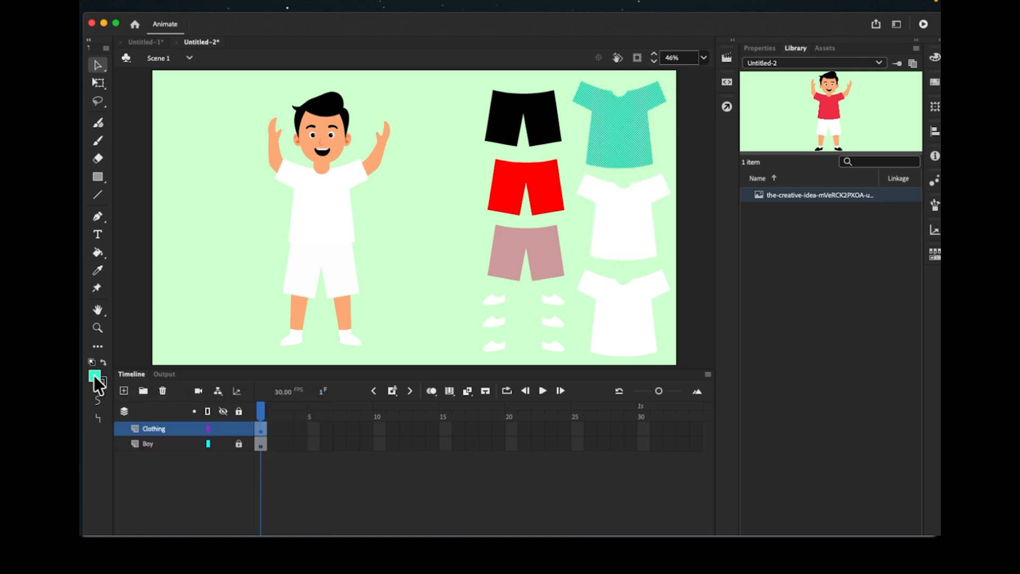
left_click(95, 376)
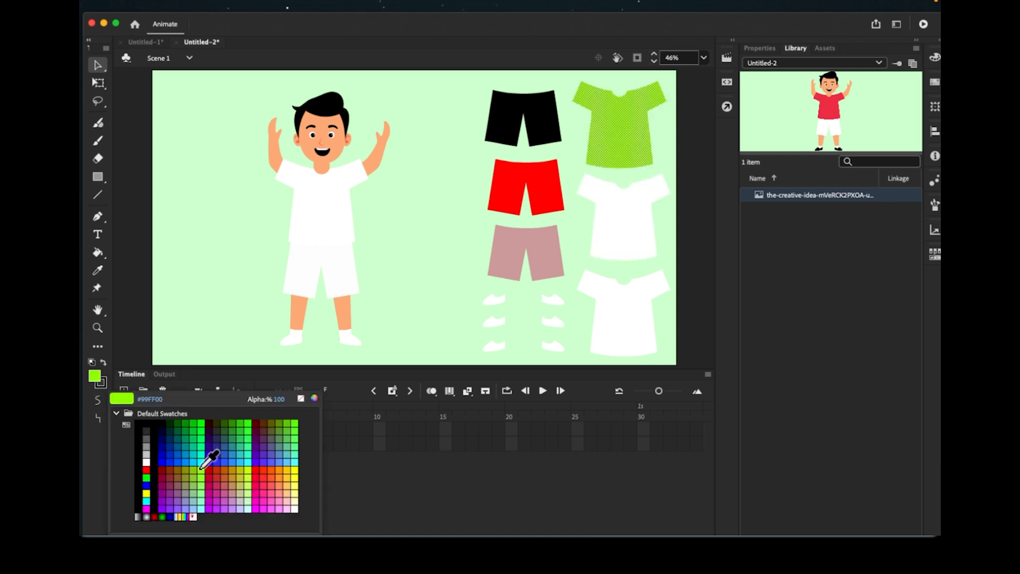
left_click(146, 469)
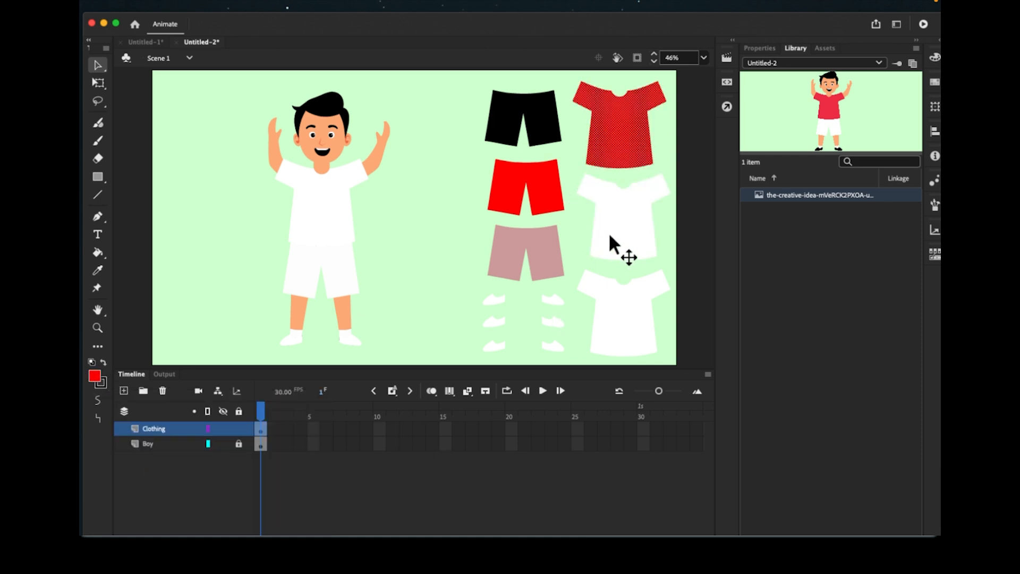
left_click(608, 232)
left_click(94, 377)
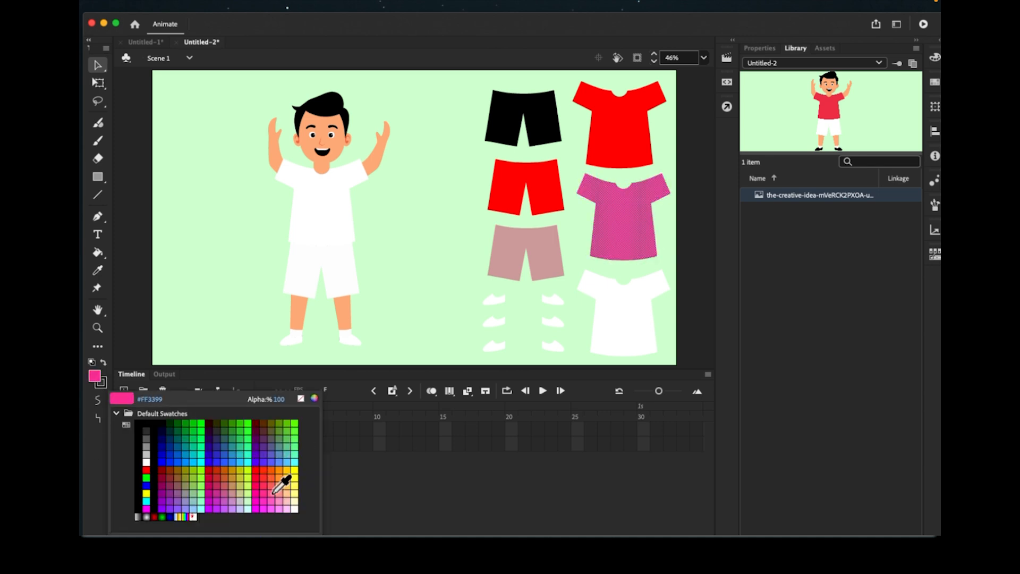
left_click(256, 424)
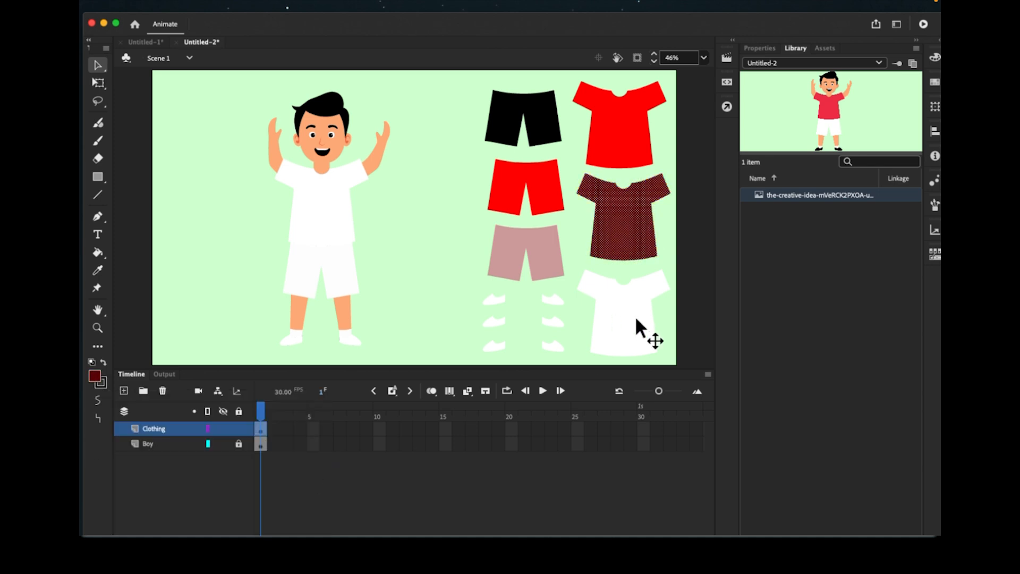
left_click(635, 316)
left_click(94, 376)
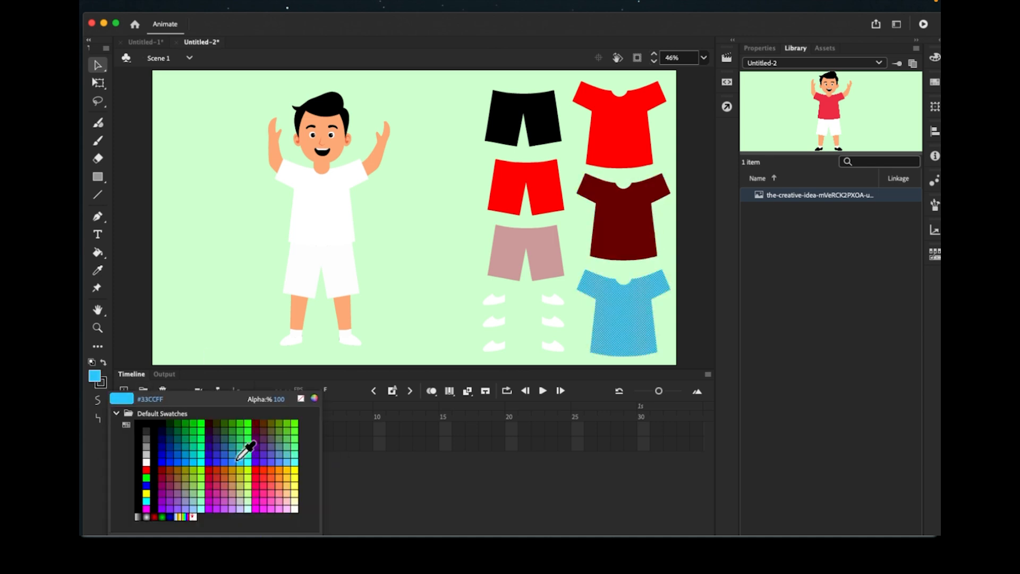
left_click(146, 480)
- Colour the shoe pairs black, dark red and red from top to bottom
left_click(487, 302)
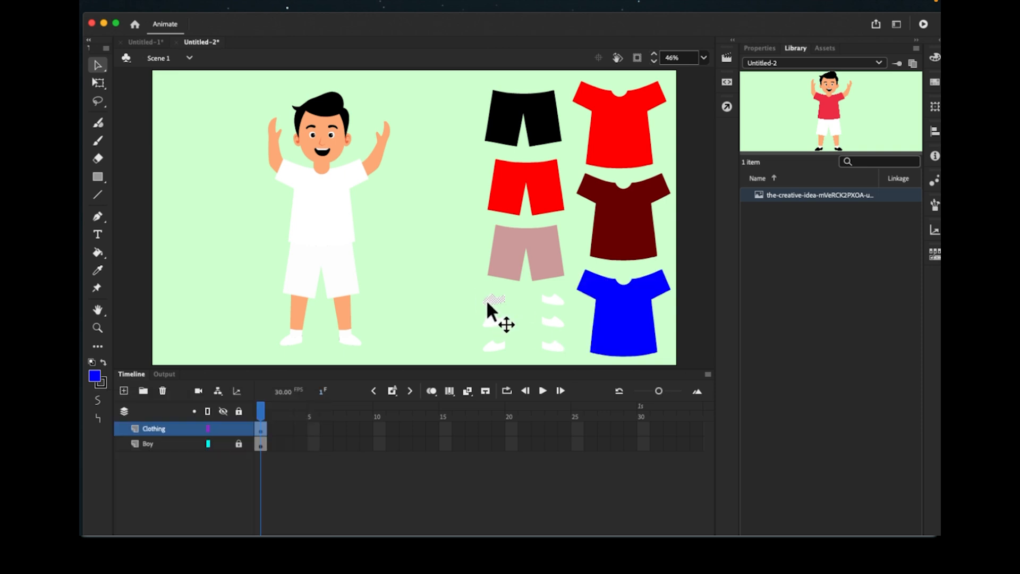
left_click(553, 303, "shift")
left_click(94, 375)
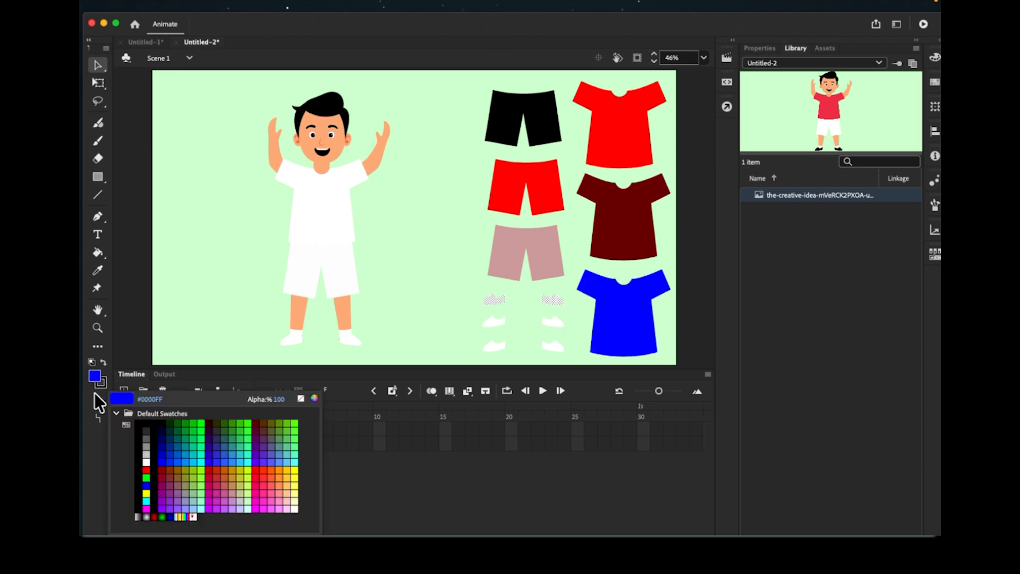
left_click(158, 438)
left_click(497, 319)
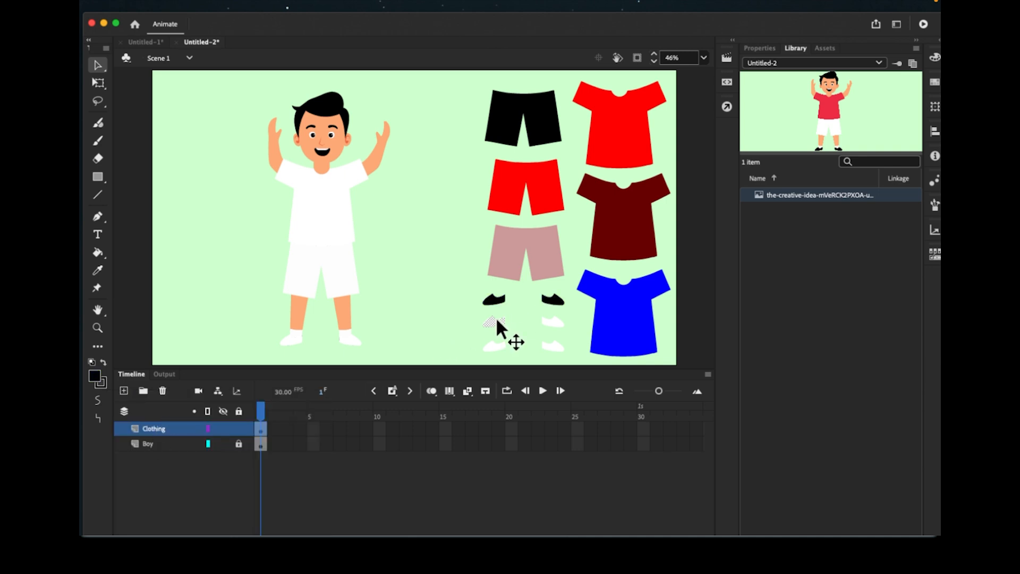
left_click(94, 375)
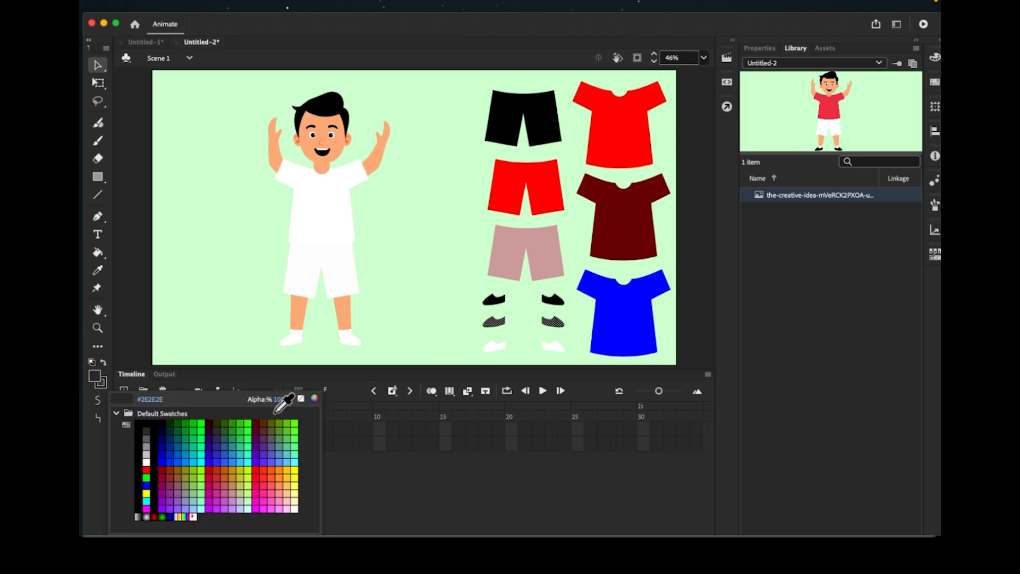
left_click(262, 421)
left_click(497, 346)
left_click(94, 375)
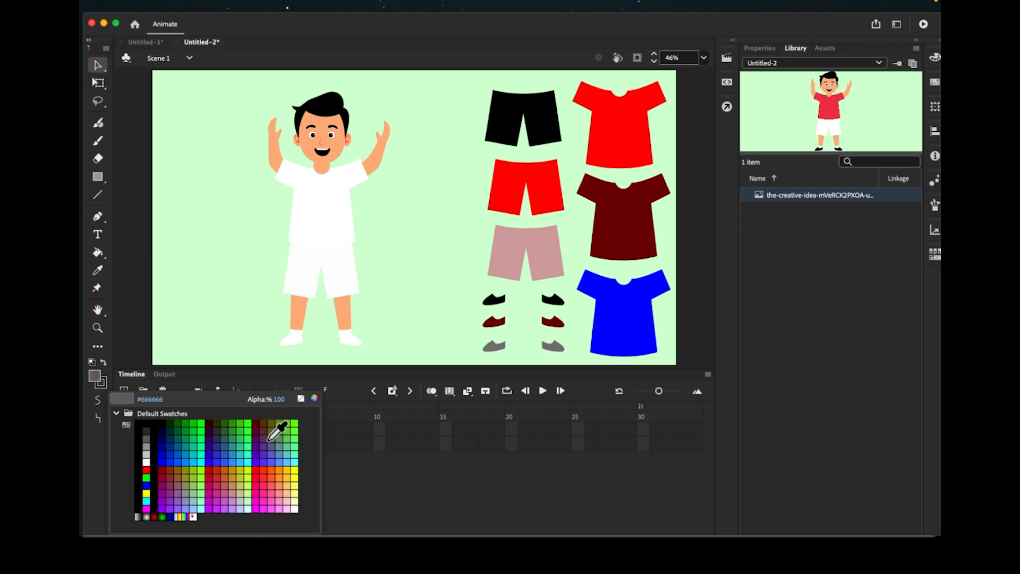
left_click(152, 472)
left_click(94, 375)
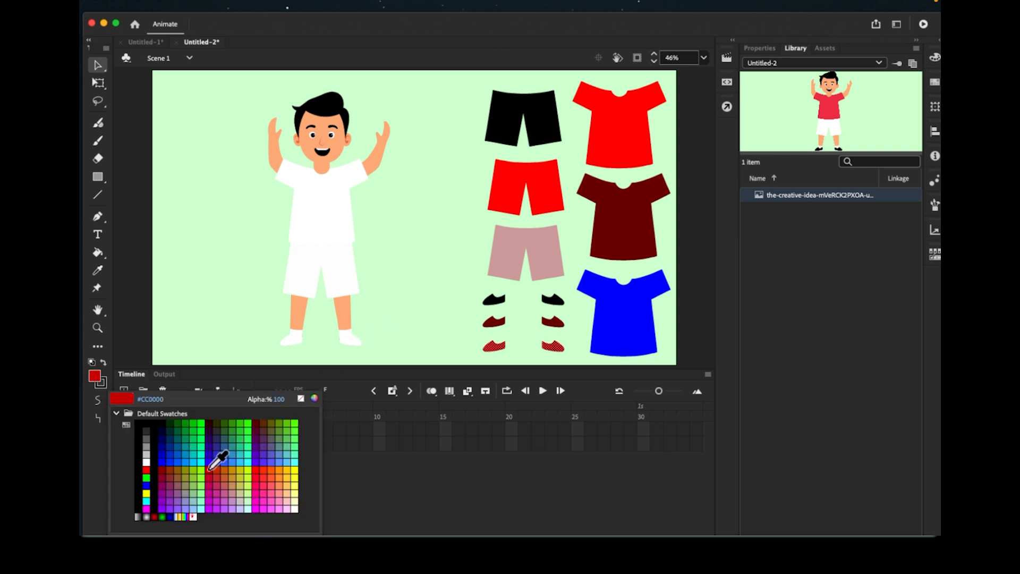
left_click(146, 469)
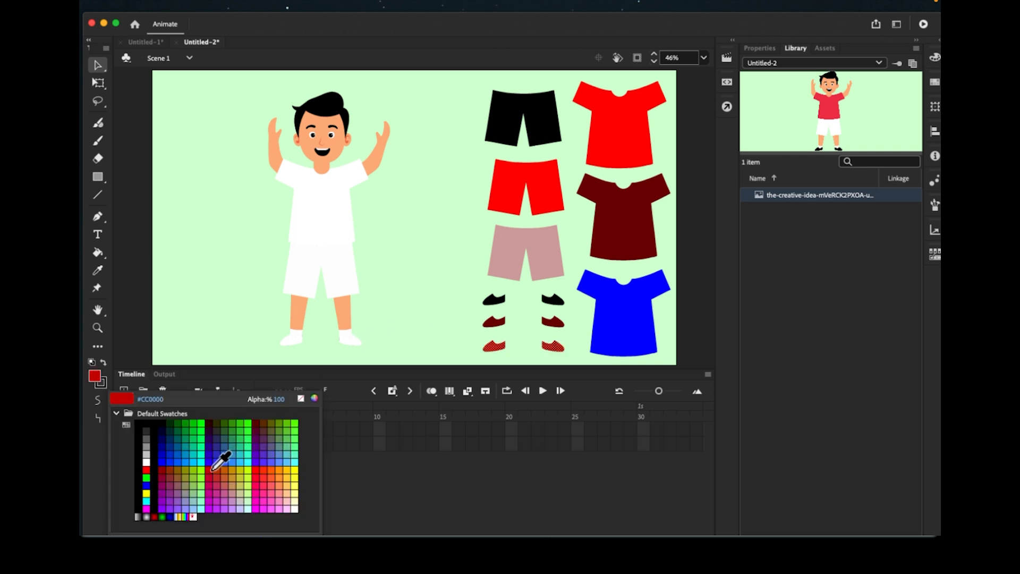
left_click(473, 244)
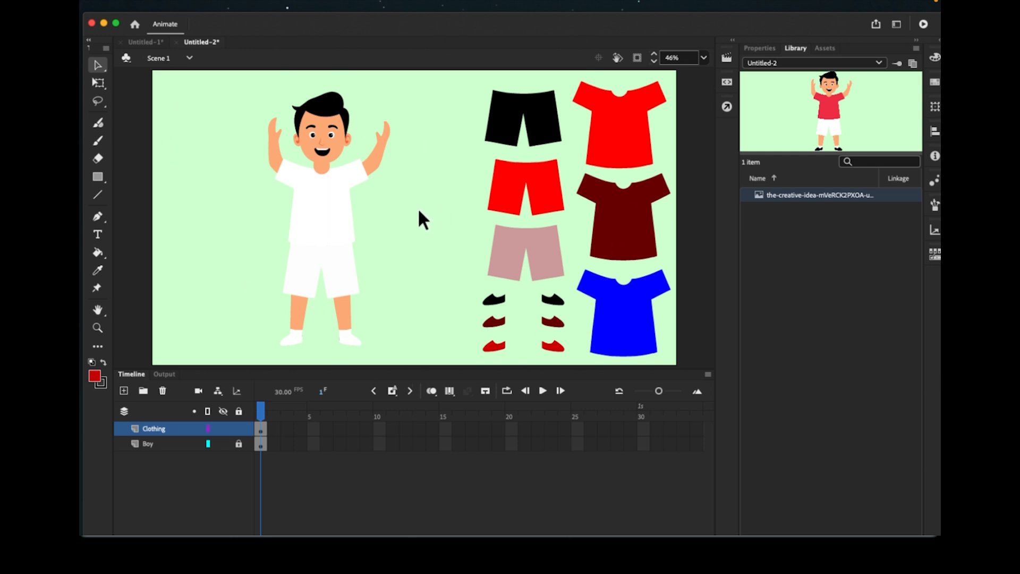
- Convert the black shorts into a movie clip symbol named PP1
left_click(533, 111)
left_click(618, 121)
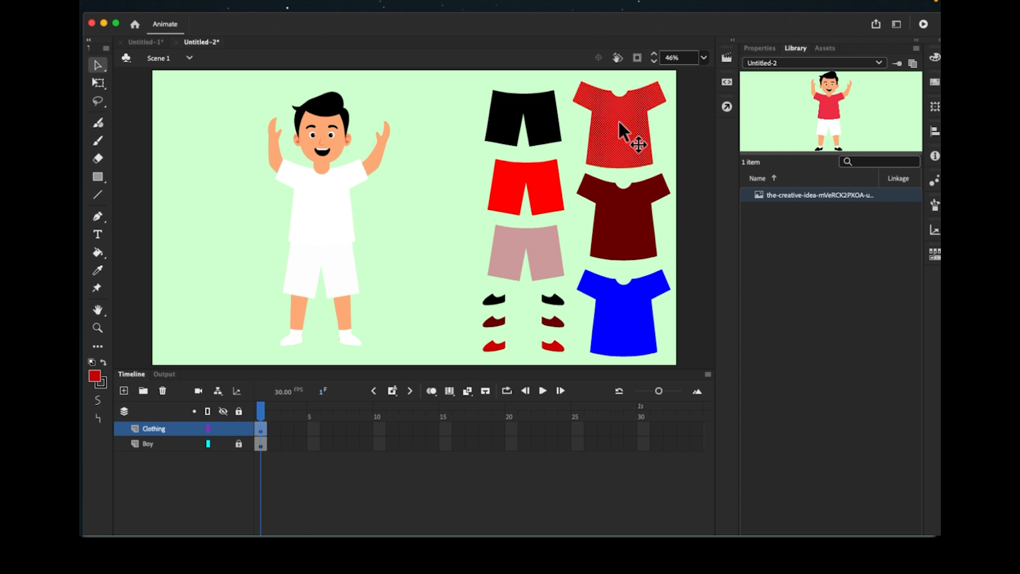
left_click(608, 199)
left_click(522, 263)
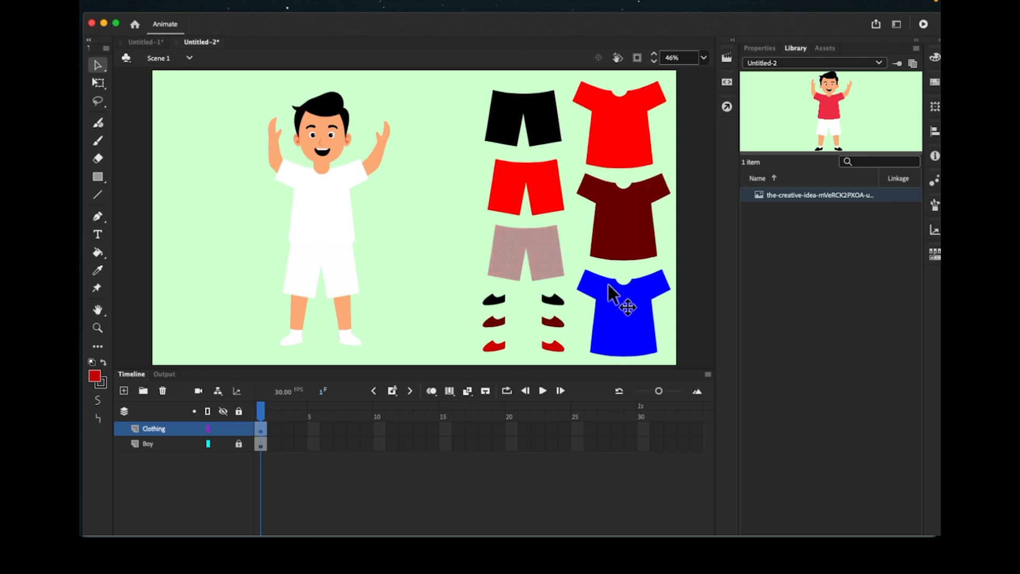
left_click(621, 289)
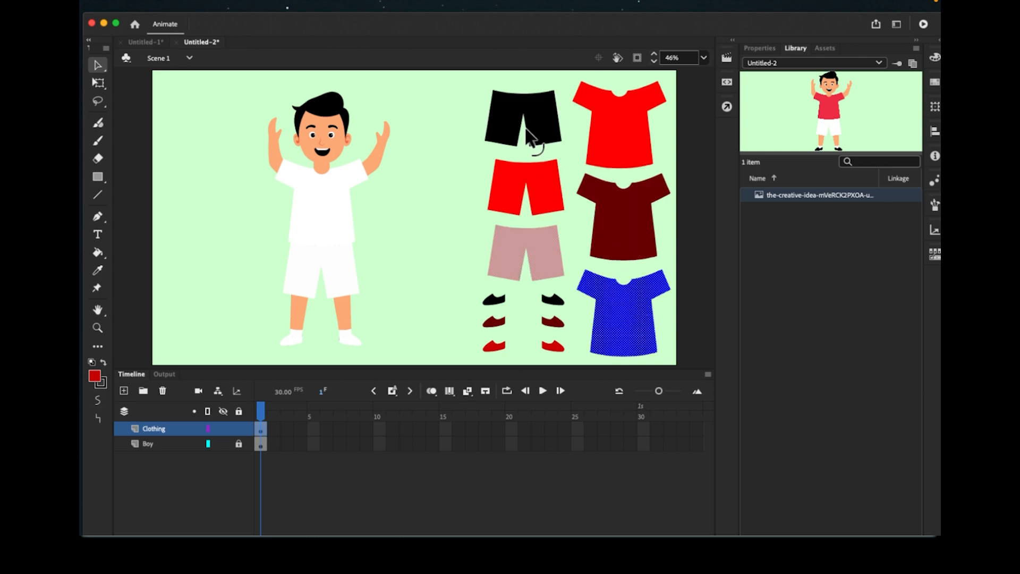
left_click(455, 114)
left_click(534, 117)
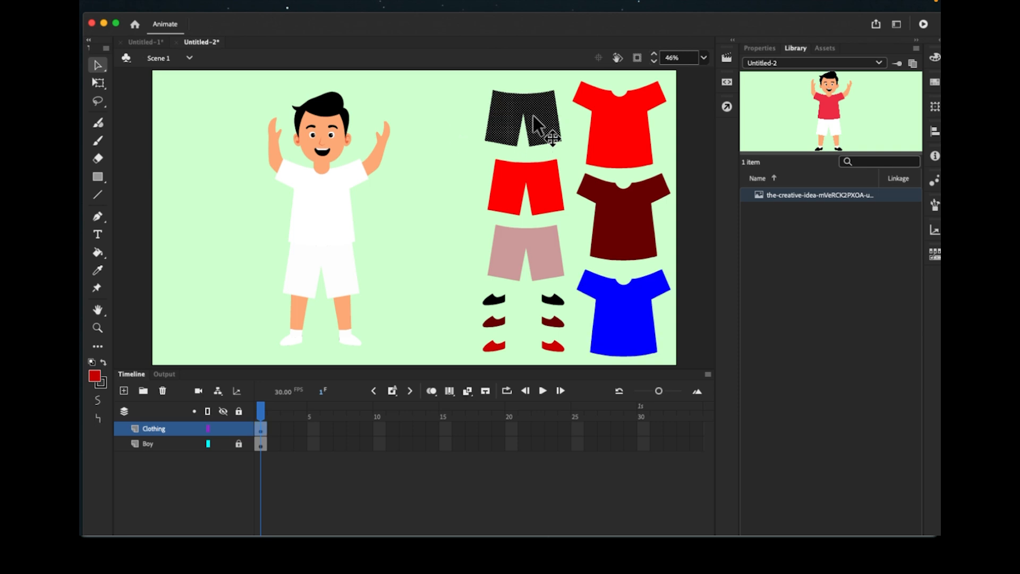
right_click(535, 112)
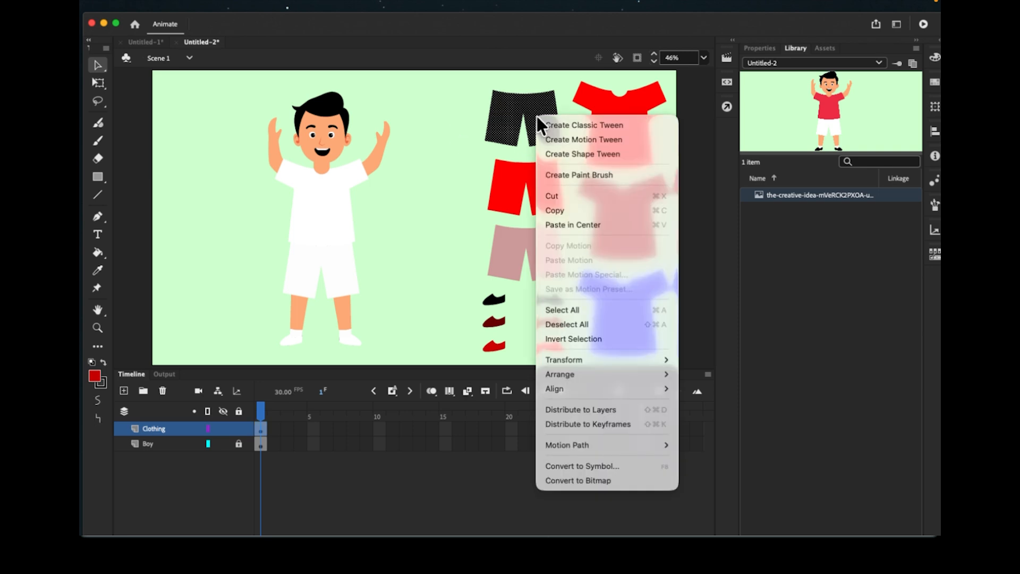
left_click(573, 468)
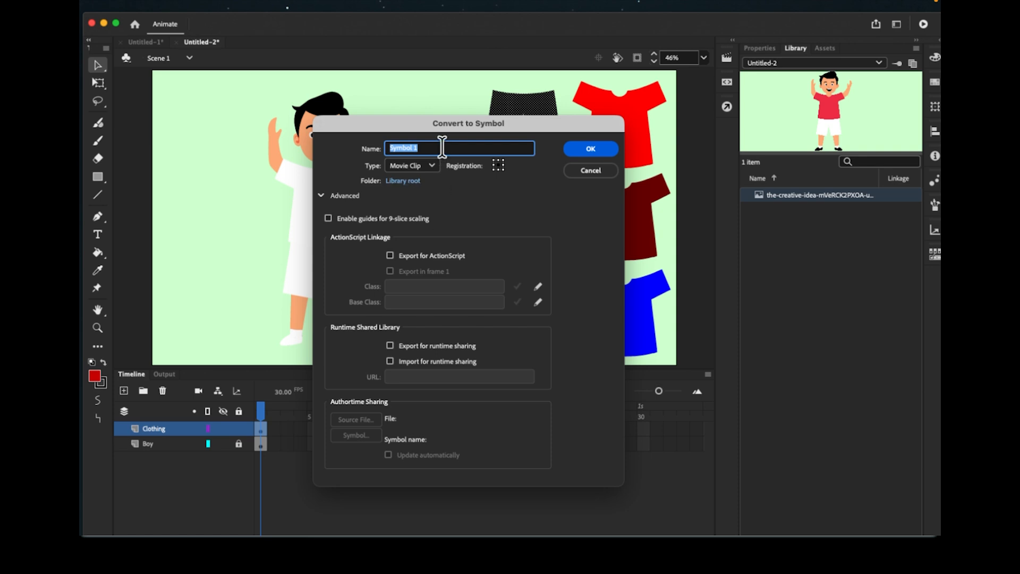
type("pp1")
key("BackSpace")
key("BackSpace")
key("BackSpace")
type("PP1")
left_click(589, 149)
- Convert the red and pink shorts into movie clip symbols PP2 and PP3
right_click(538, 182)
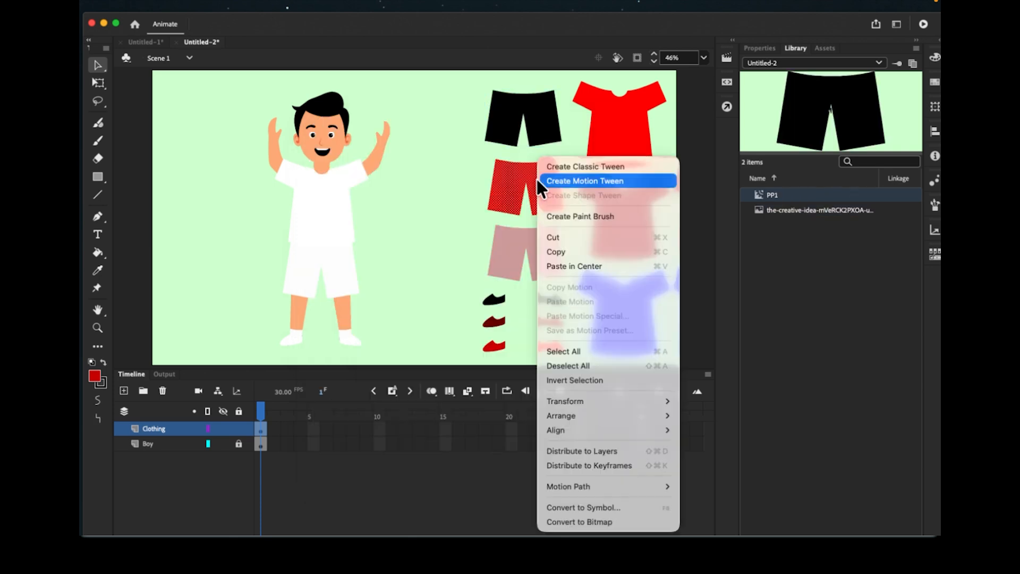
left_click(573, 505)
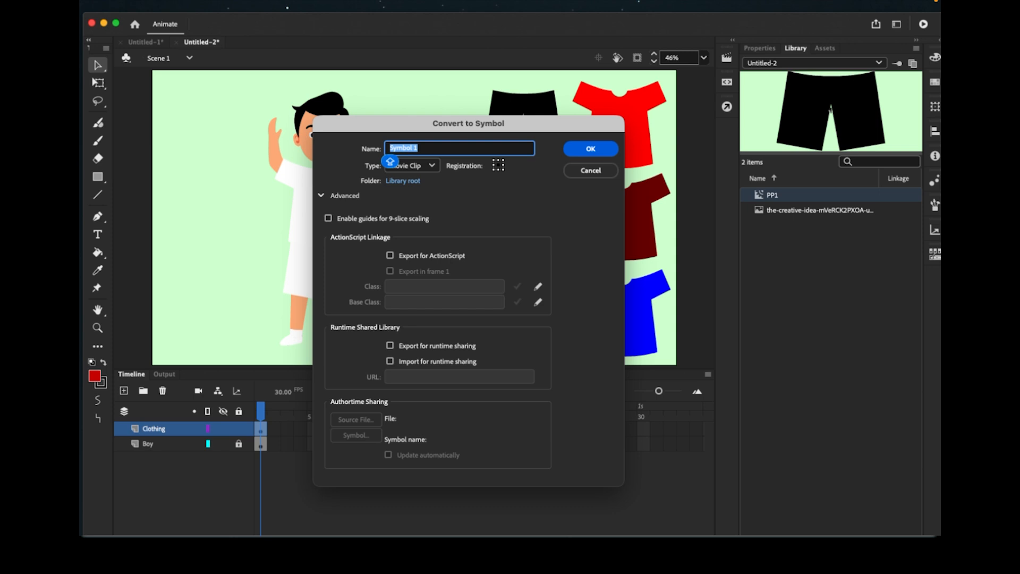
type("PP2")
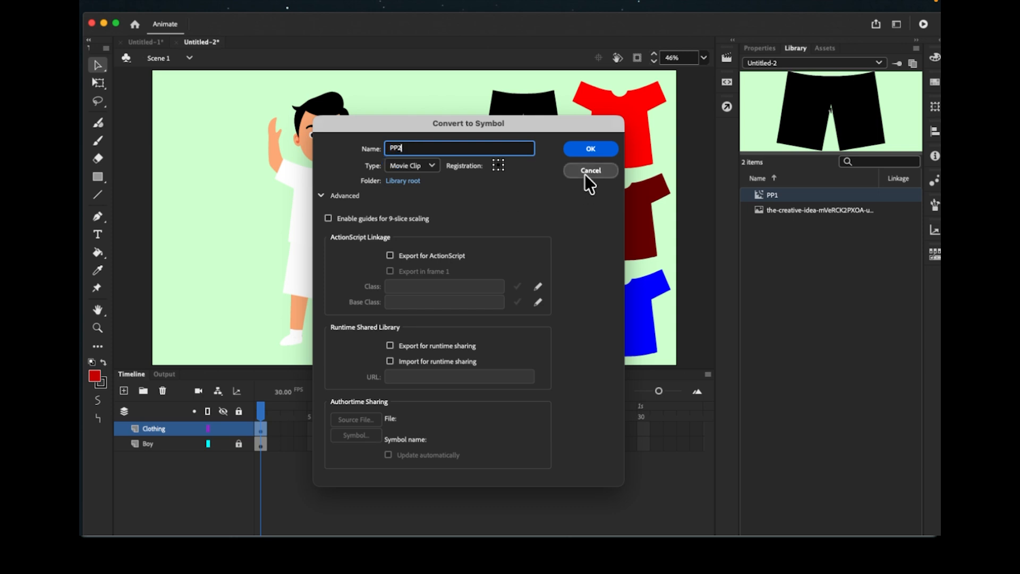
key("Return")
left_click(552, 253)
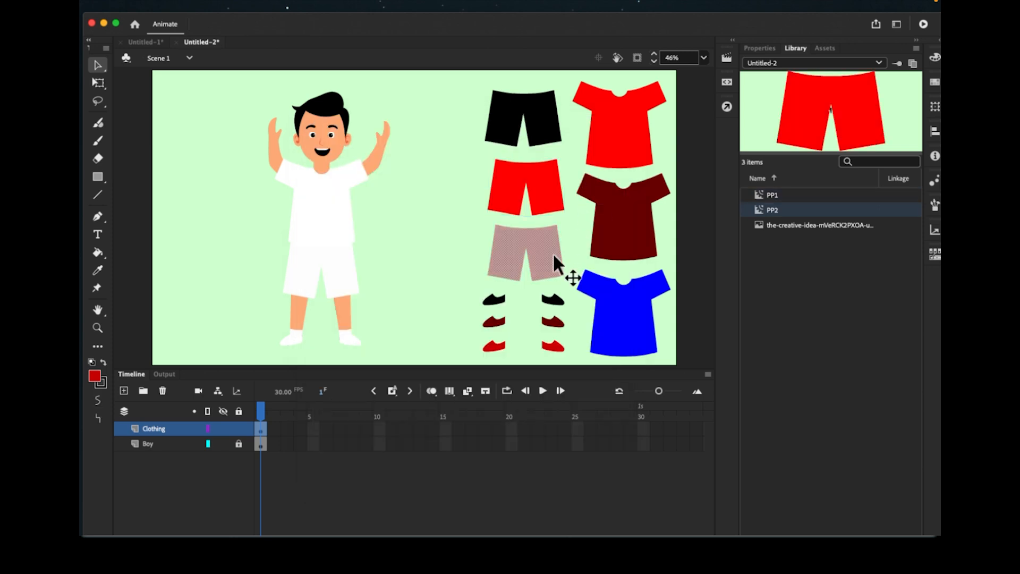
right_click(552, 253)
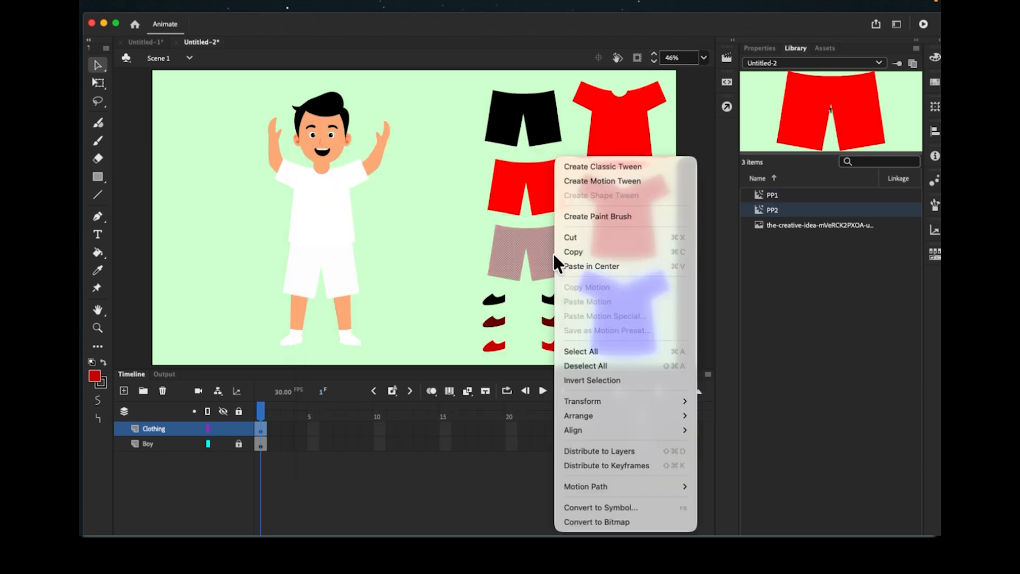
left_click(591, 507)
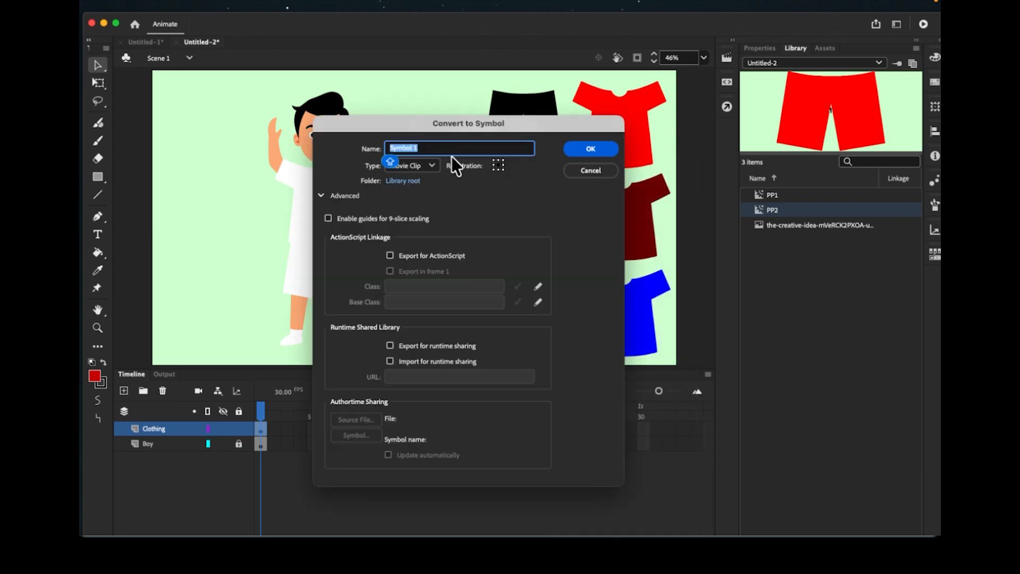
type("PP3")
left_click(589, 149)
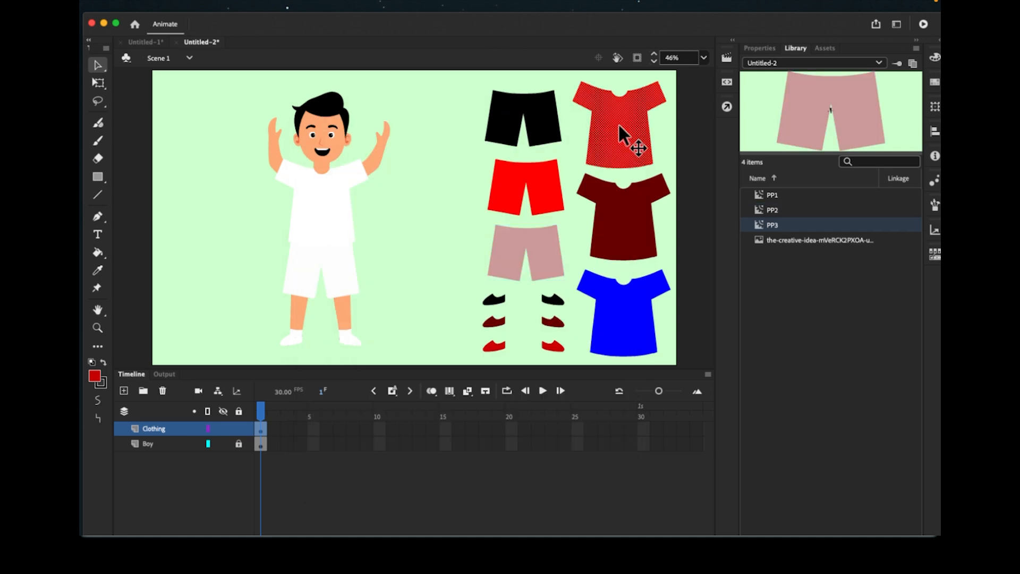
- Convert the red, dark red and blue shirts into movie clip symbols SH1, SH2 and SH3
right_click(620, 134)
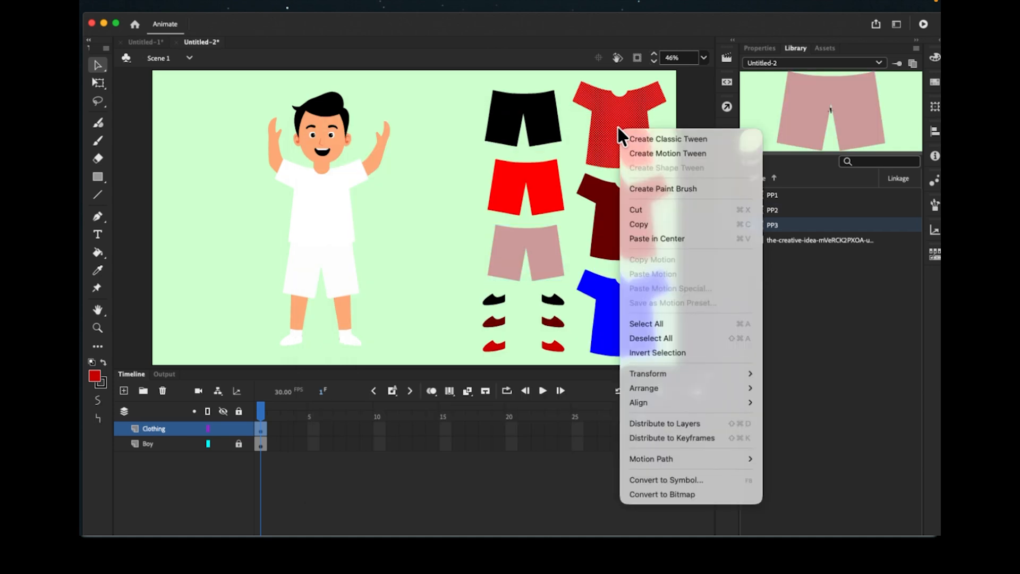
left_click(658, 478)
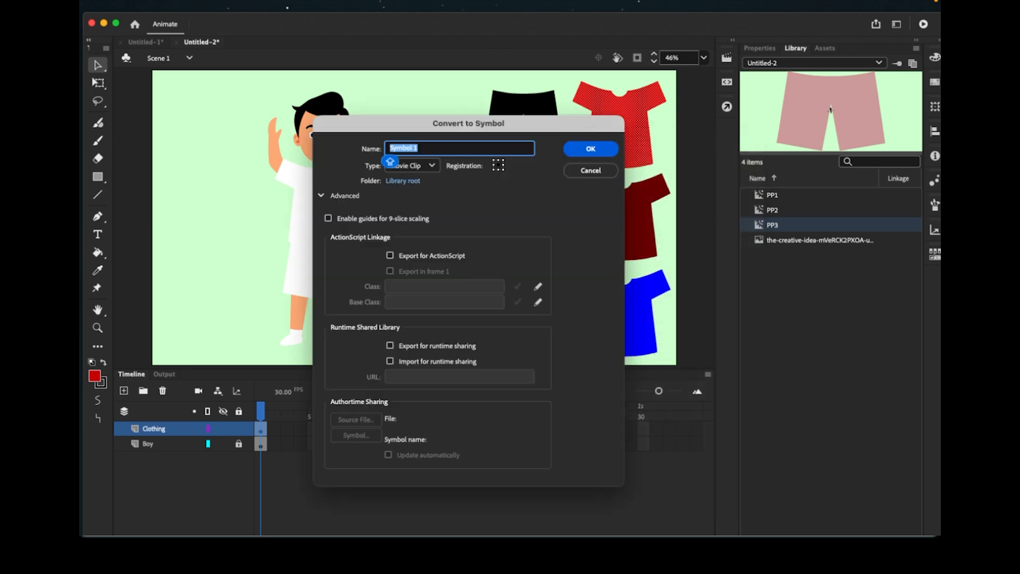
type("SH1")
key("Return")
left_click(618, 213)
right_click(619, 212)
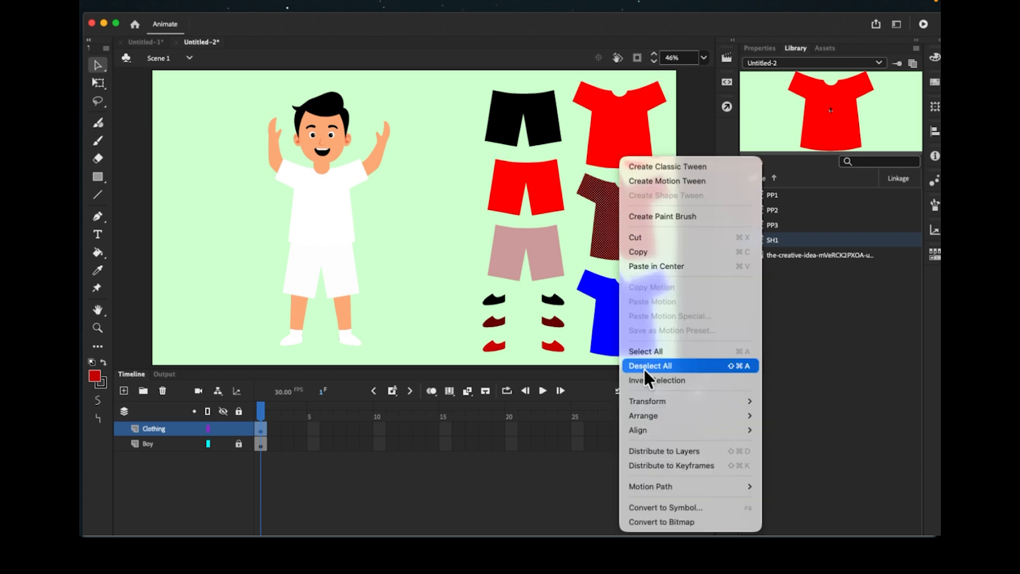
left_click(651, 507)
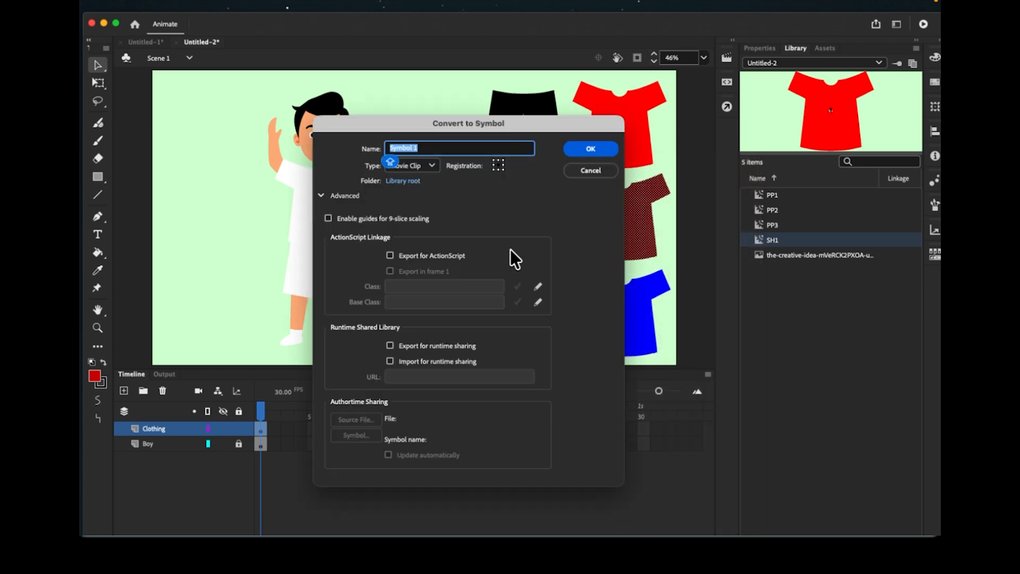
type("SH2")
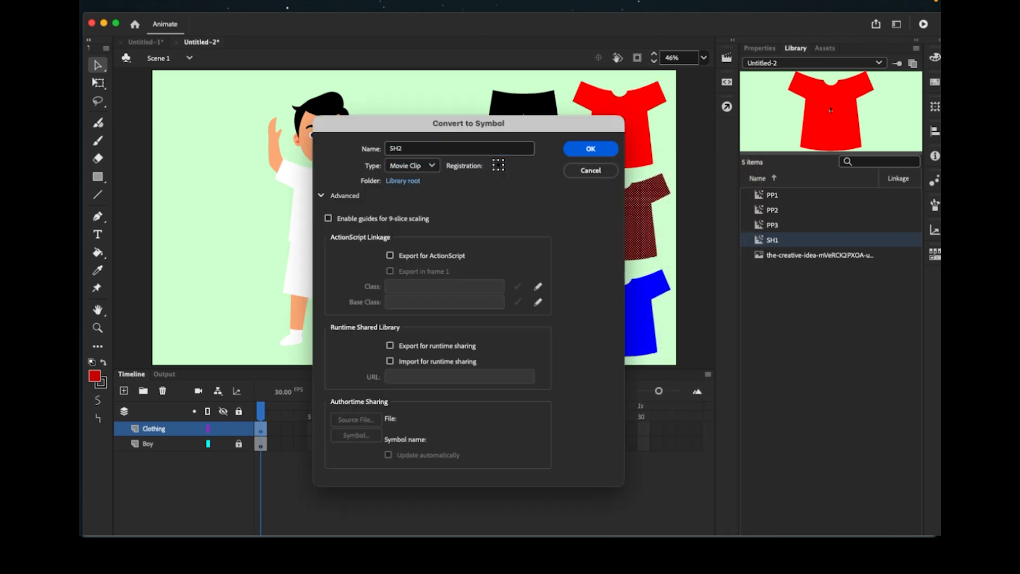
key("Return")
right_click(627, 318)
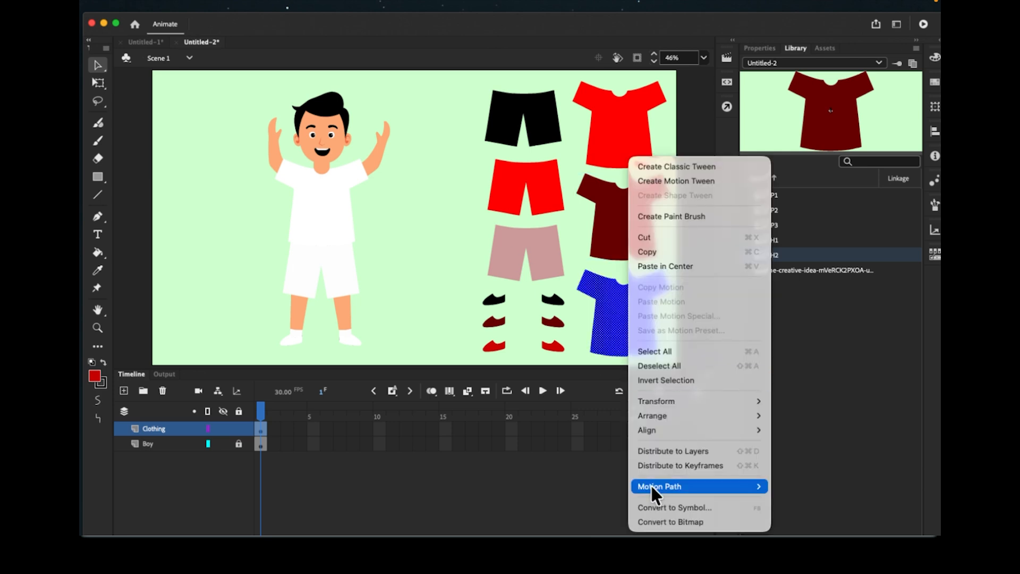
left_click(651, 503)
type("SH3")
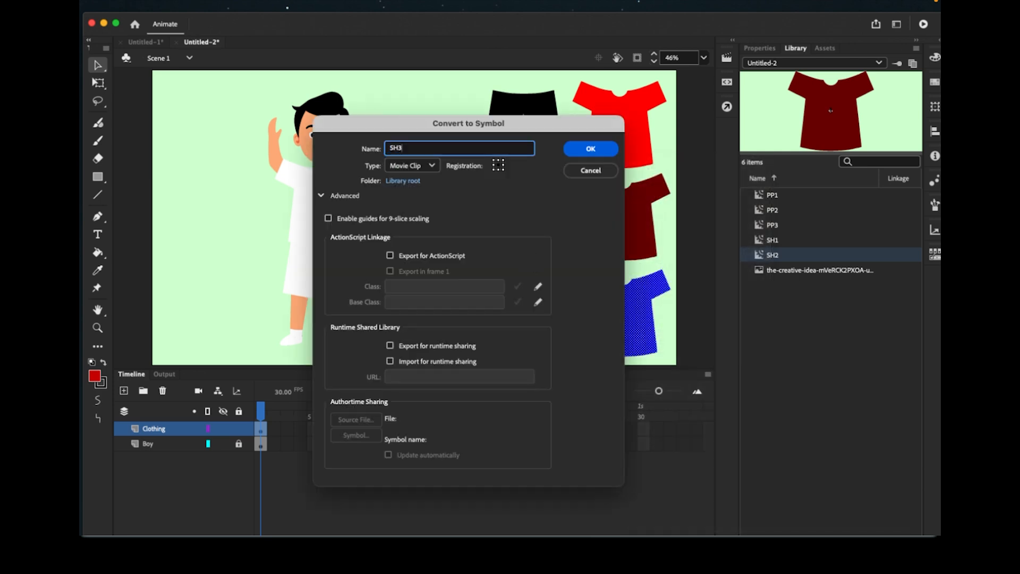
key("Return")
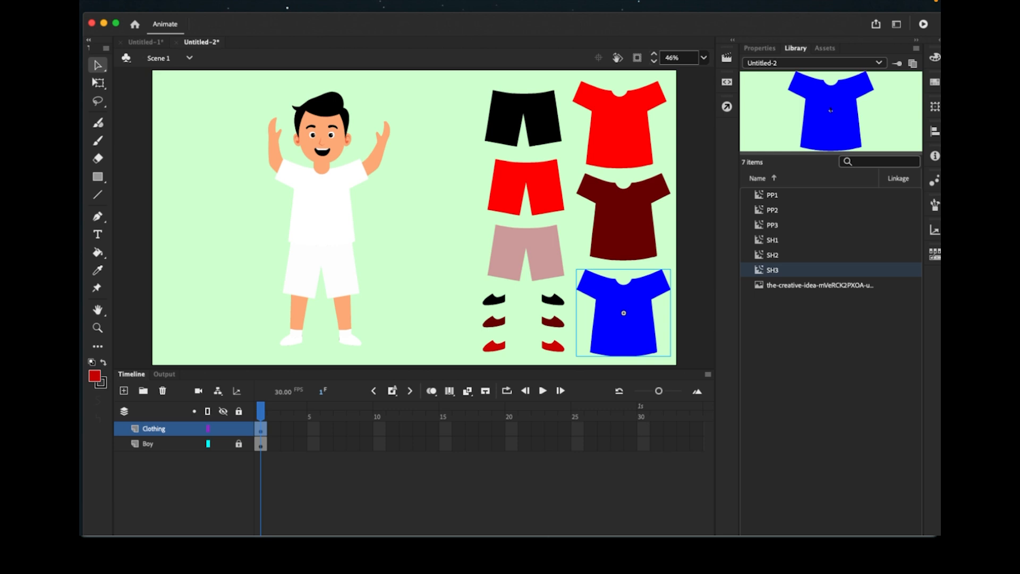
- Select both black shoes together and convert them into movie clip symbol SE1
left_click_drag(469, 288, 566, 308)
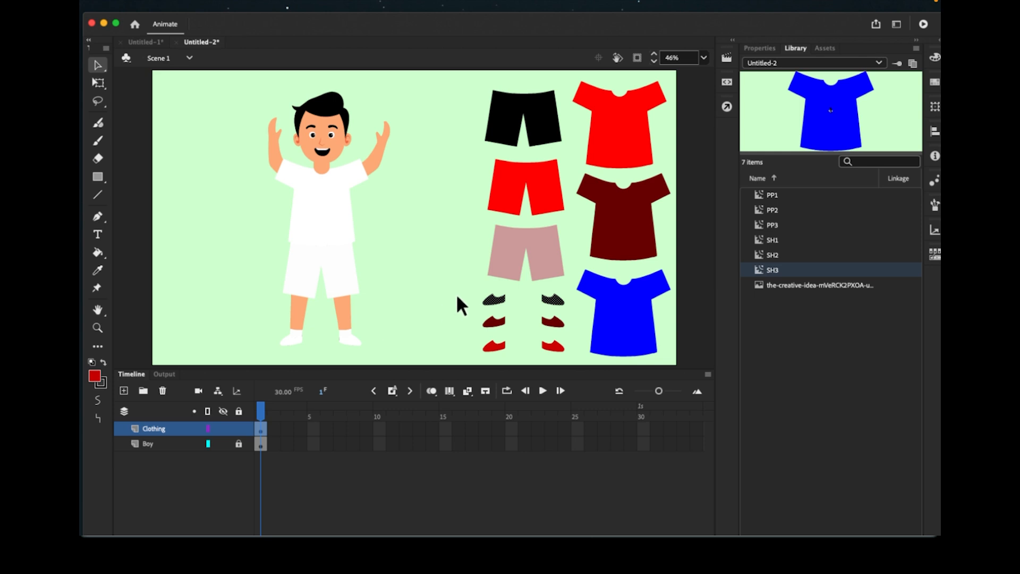
left_click_drag(471, 285, 566, 301)
left_click_drag(471, 285, 556, 309)
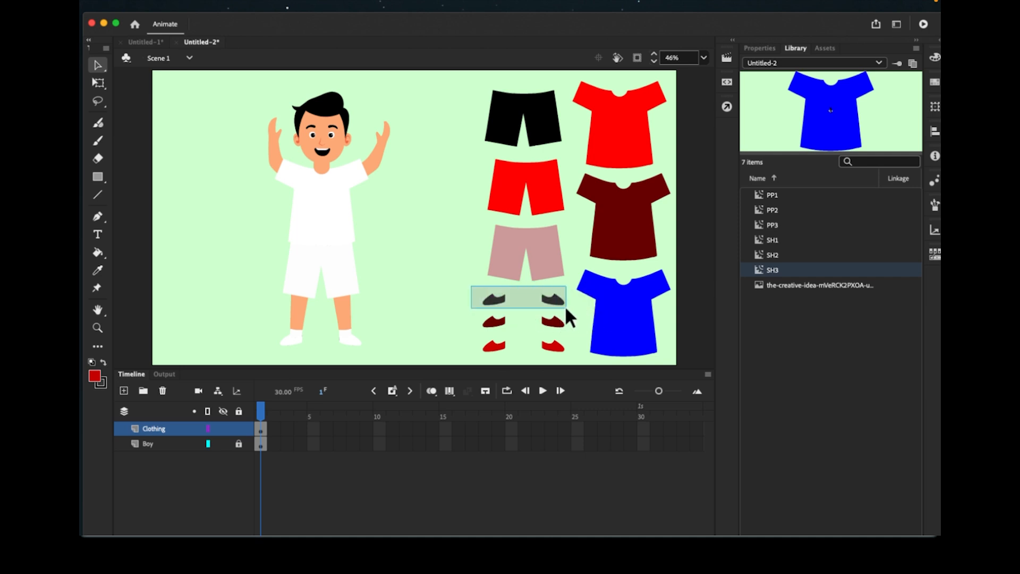
left_click_drag(566, 305, 567, 305)
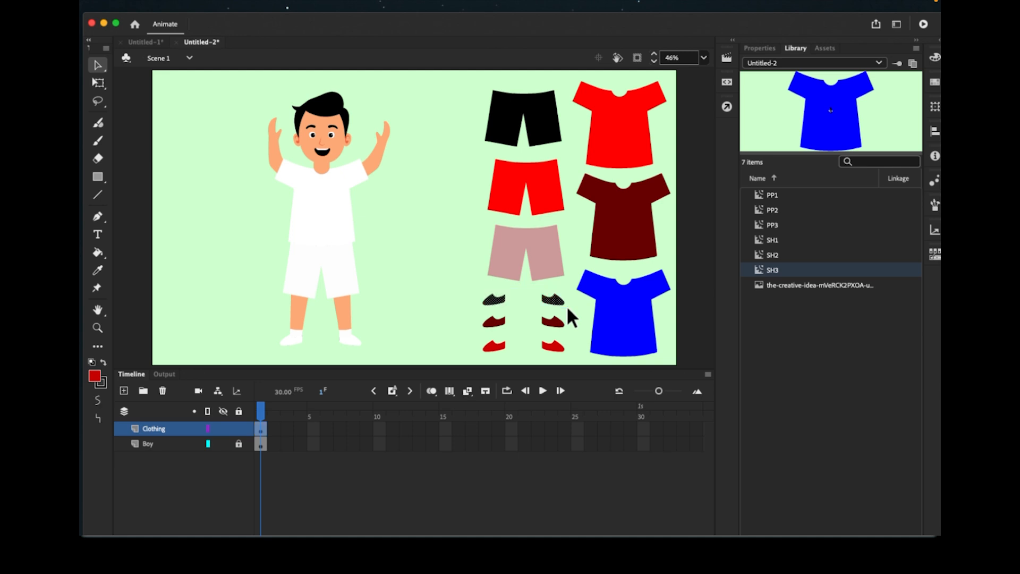
right_click(556, 298)
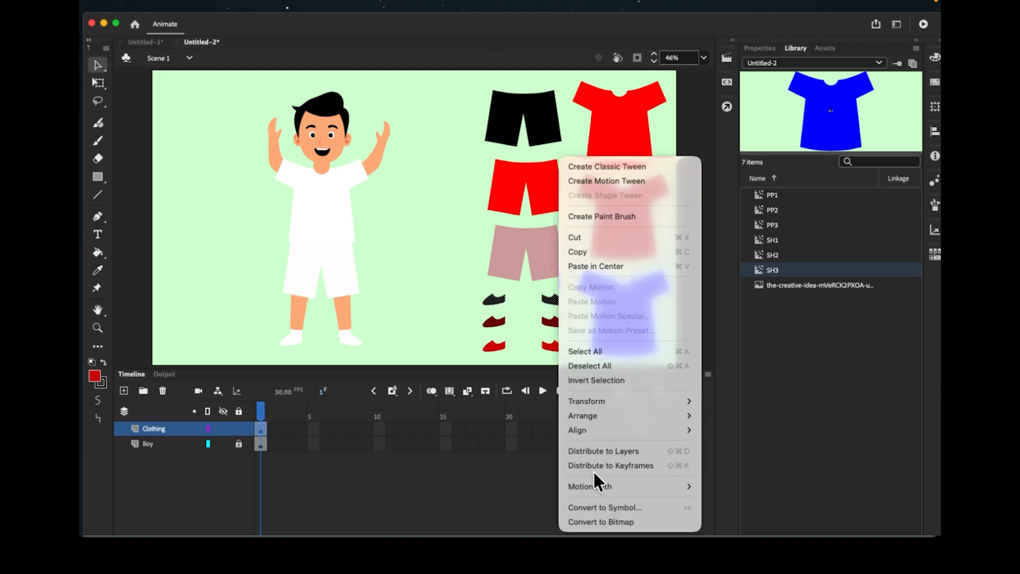
left_click(594, 500)
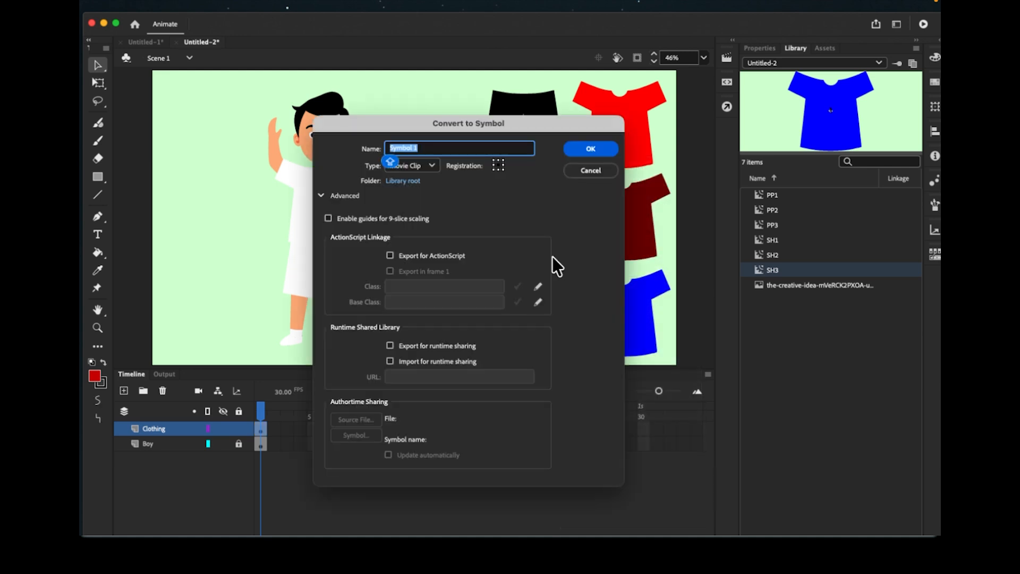
type("SE1")
key("Return")
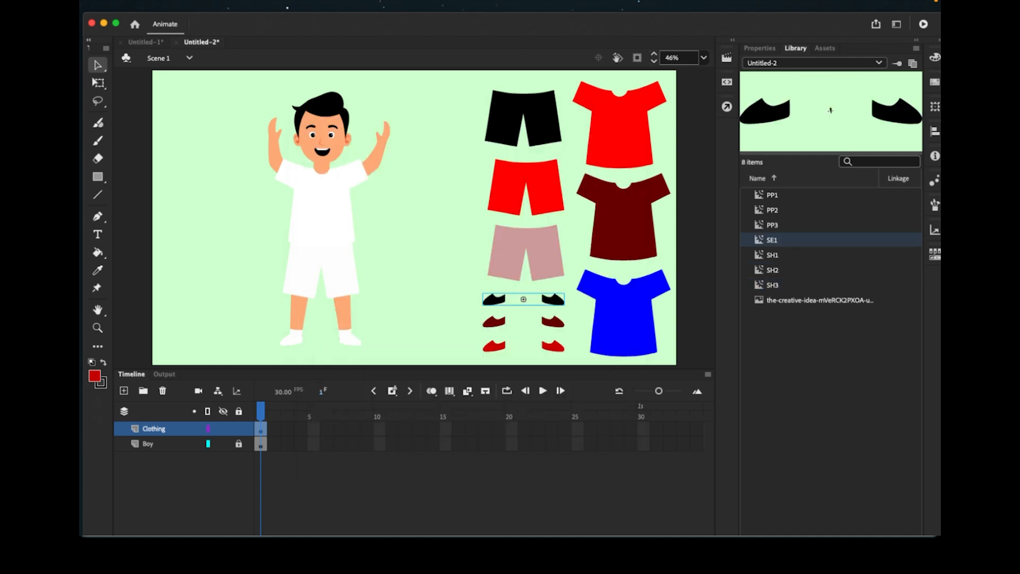
- Convert the dark red shoes to symbol SE2 and the red shoes to symbol SE3
left_click(470, 313)
left_click_drag(511, 327, 564, 327)
right_click(556, 321)
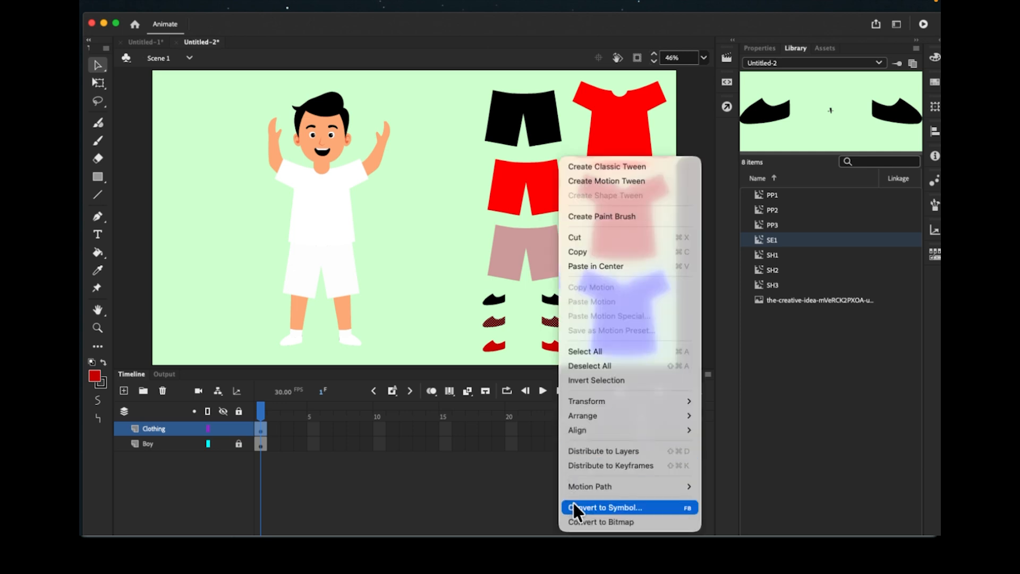
left_click(572, 503)
type("SE2")
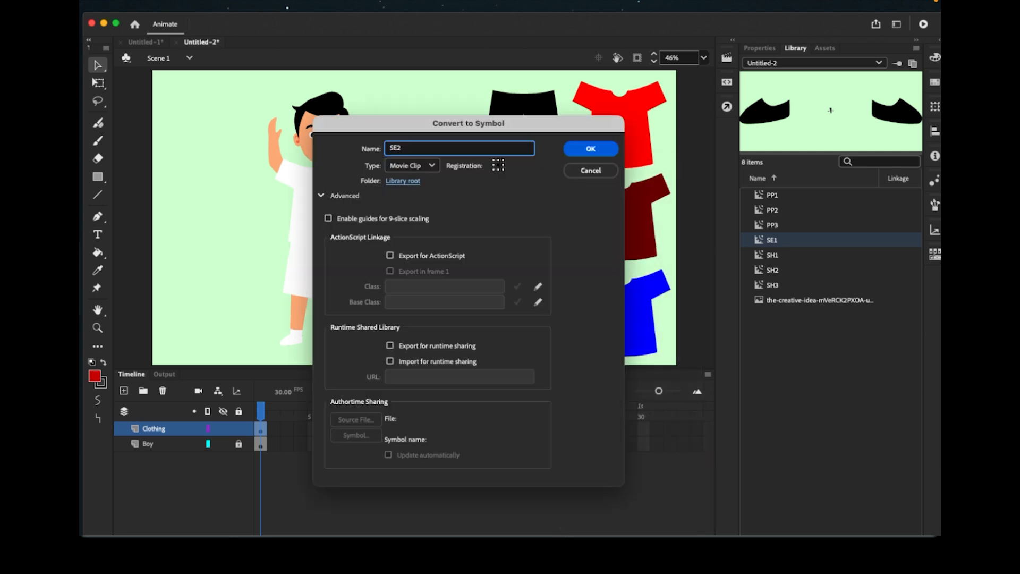
key("Return")
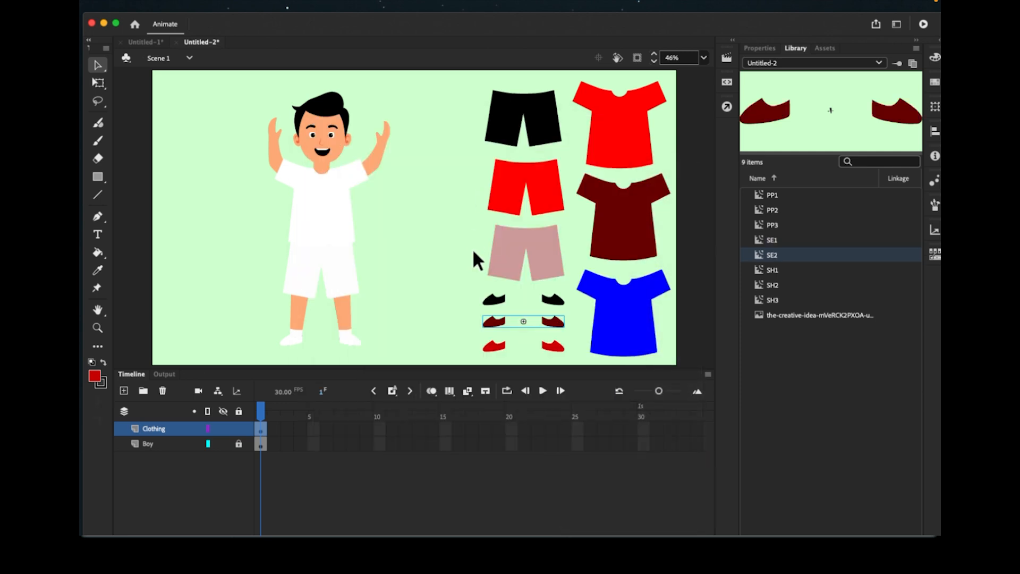
left_click_drag(459, 334, 568, 364)
right_click(556, 350)
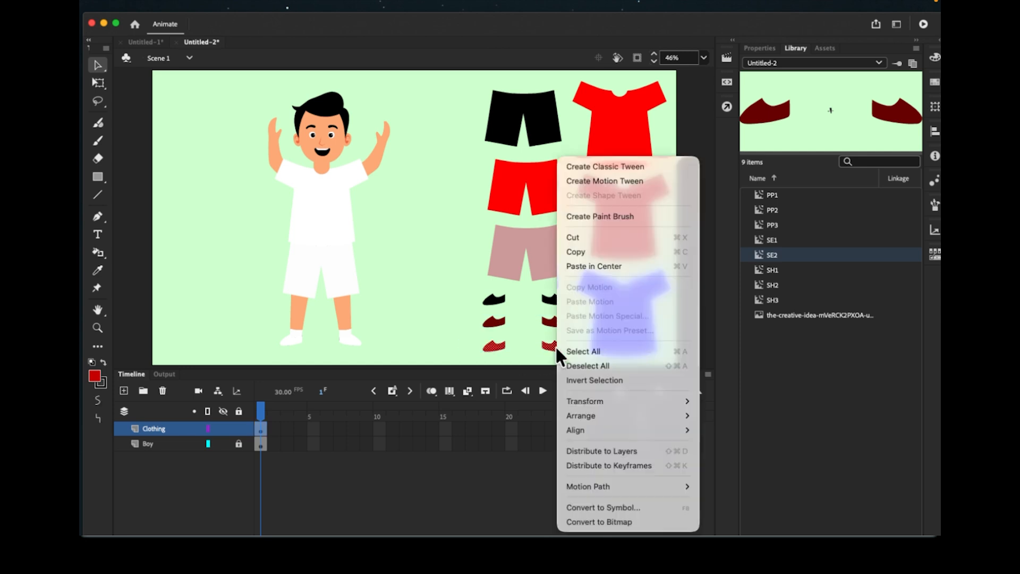
left_click(579, 506)
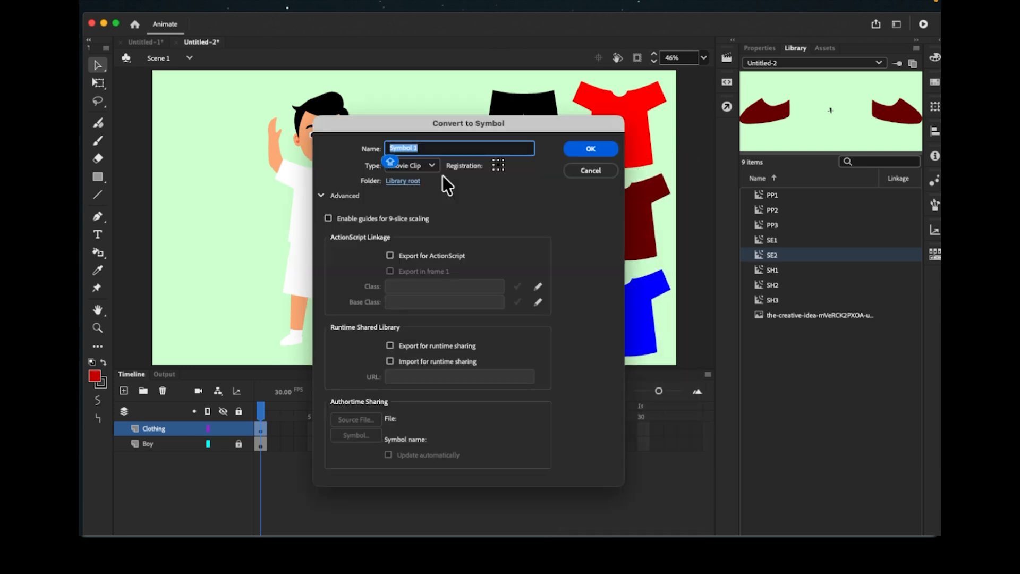
type("SE3")
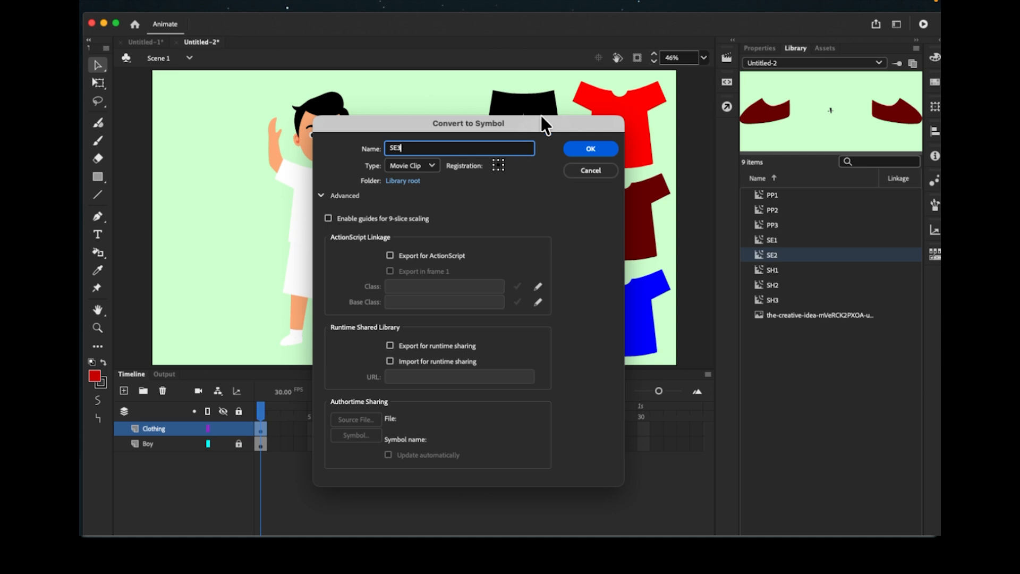
left_click(589, 149)
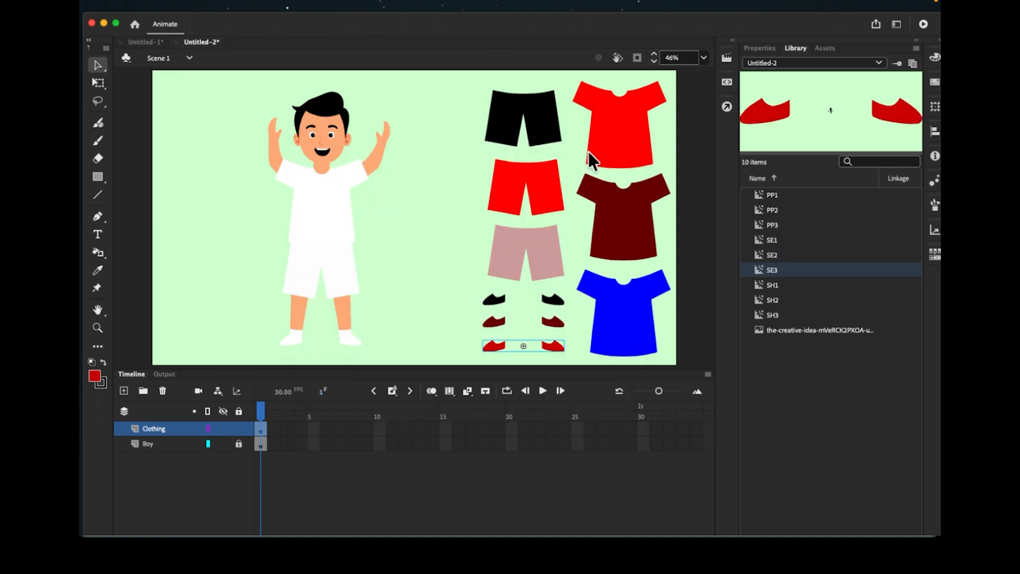
- Preview the library symbols PP1–PP3, SE1–SE3 and SH1–SH3 to confirm them
left_click(607, 128)
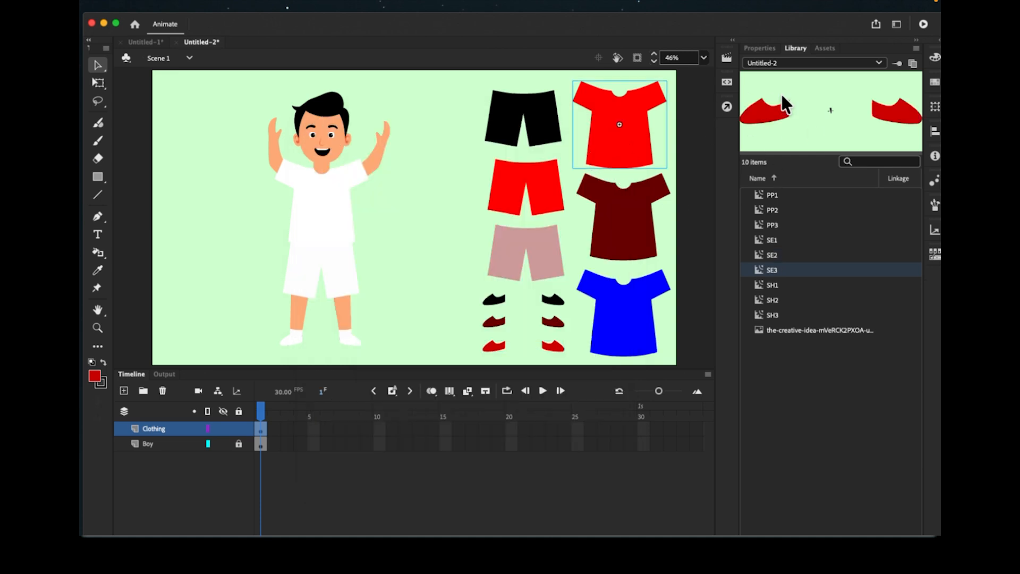
left_click(768, 48)
left_click(791, 49)
left_click(771, 210)
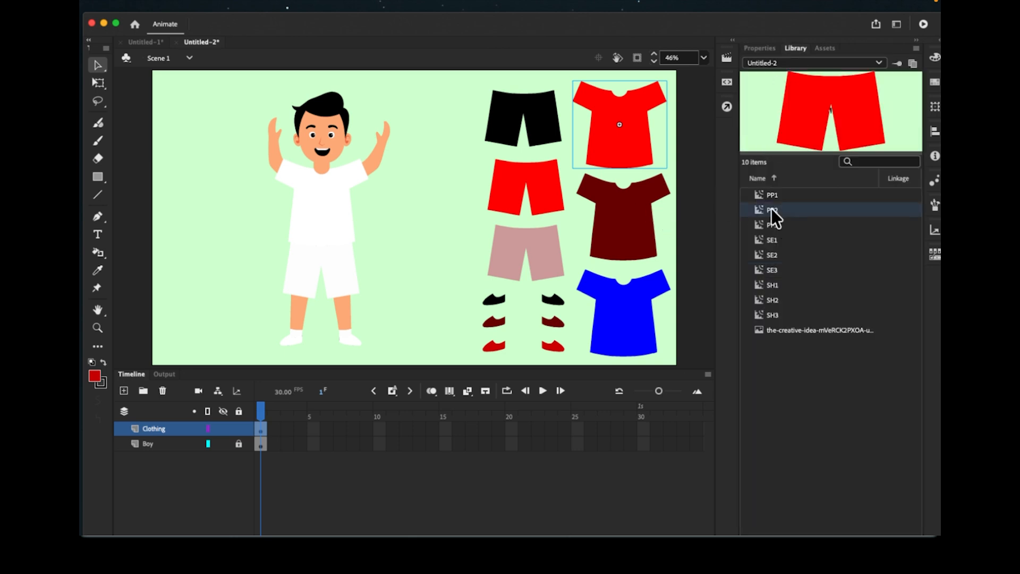
left_click(773, 225)
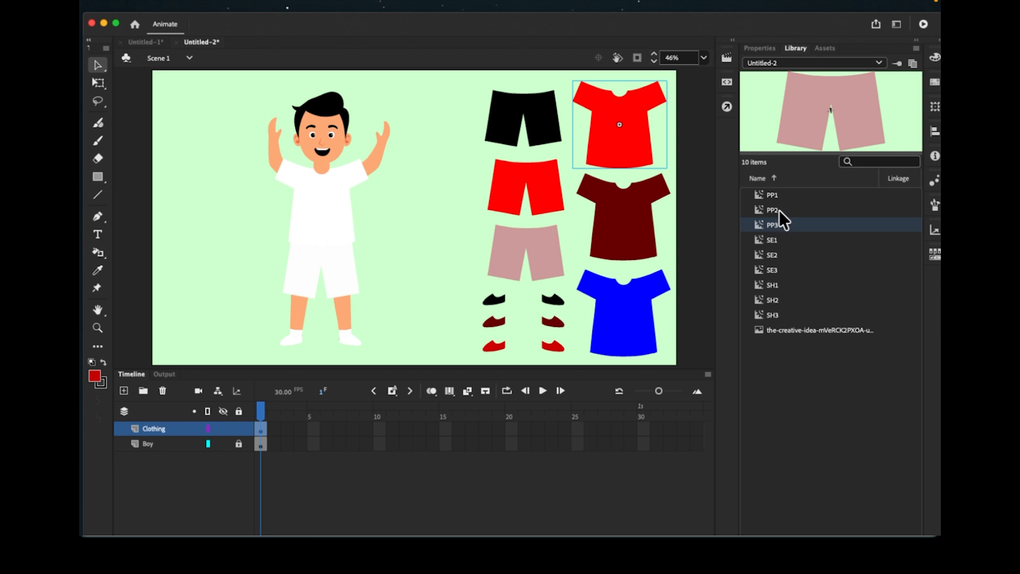
left_click(776, 243)
left_click(777, 256)
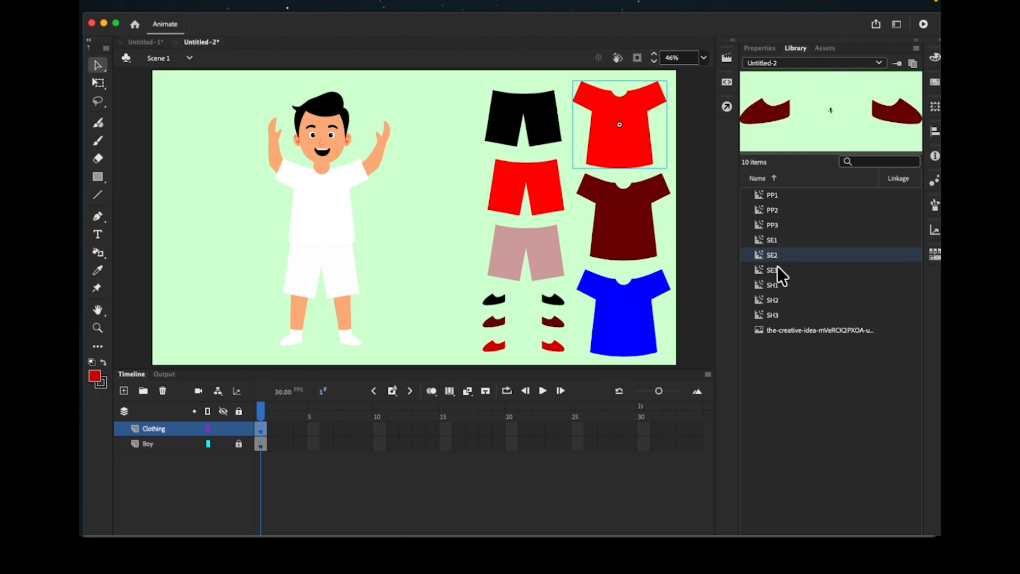
left_click(776, 267)
left_click(773, 284)
left_click(773, 299)
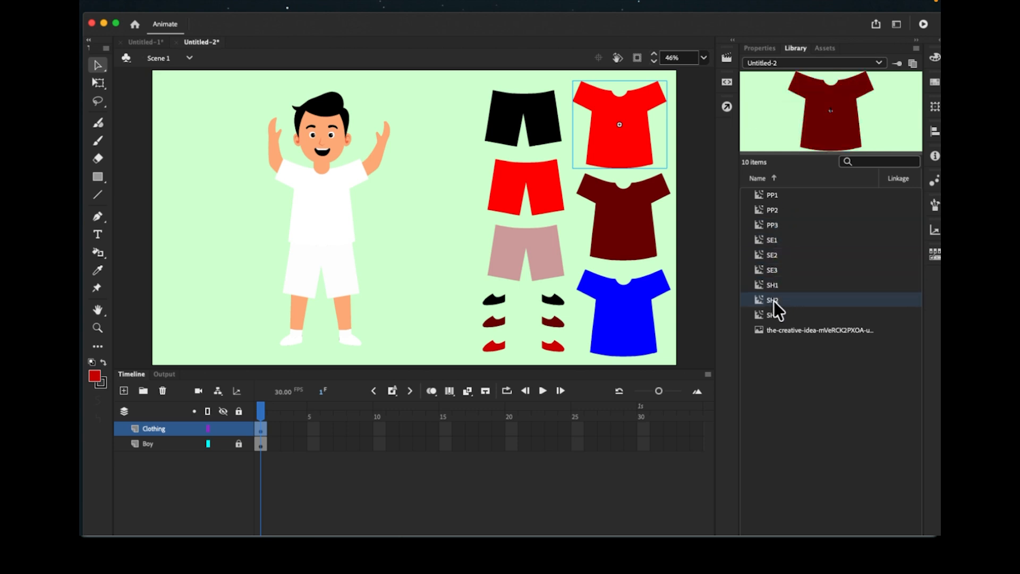
left_click(773, 314)
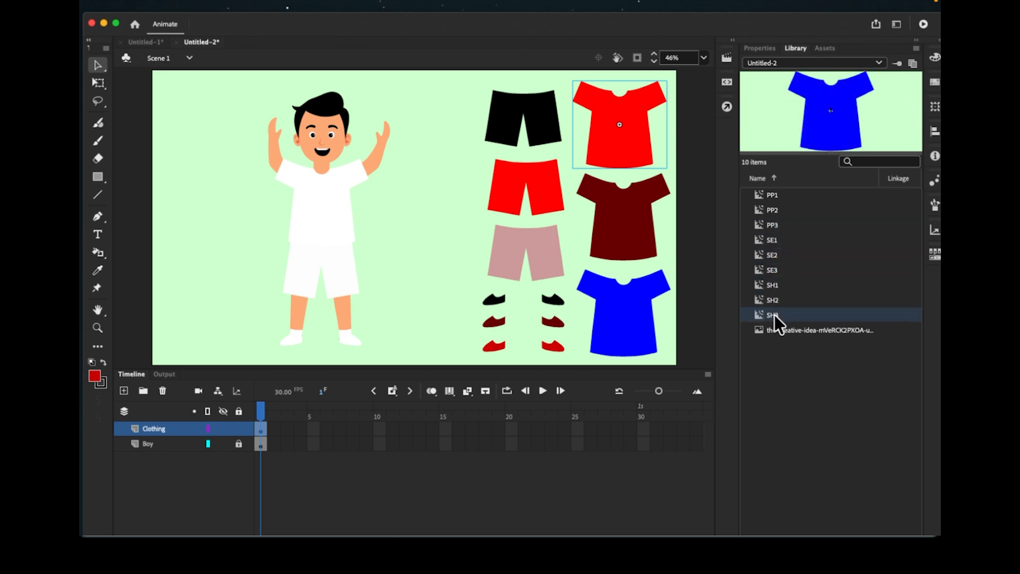
left_click(775, 196)
- Name the red, dark red and blue shirt instances SH1, SH2 and SH3
left_click(754, 48)
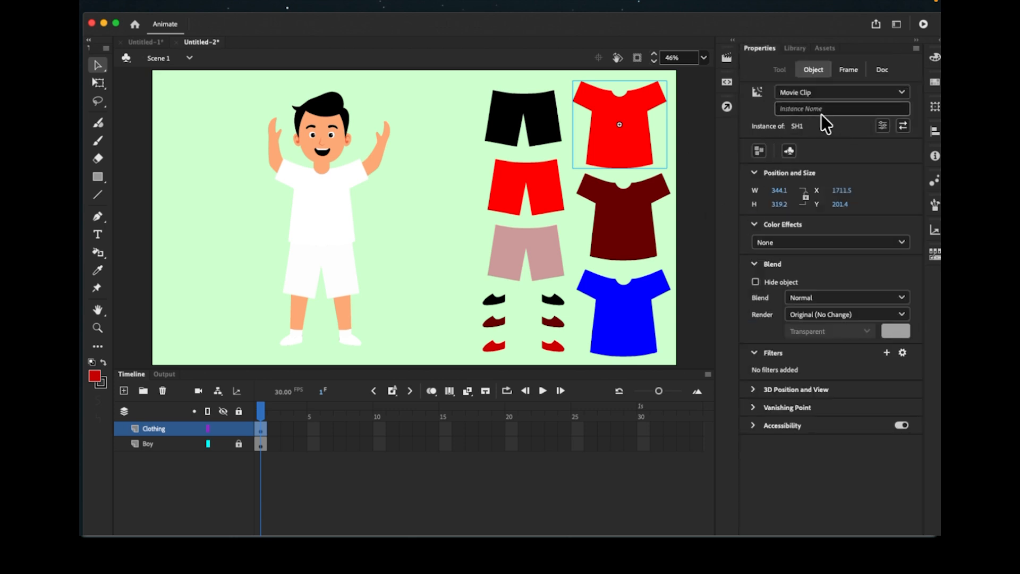
left_click(795, 108)
type("SH")
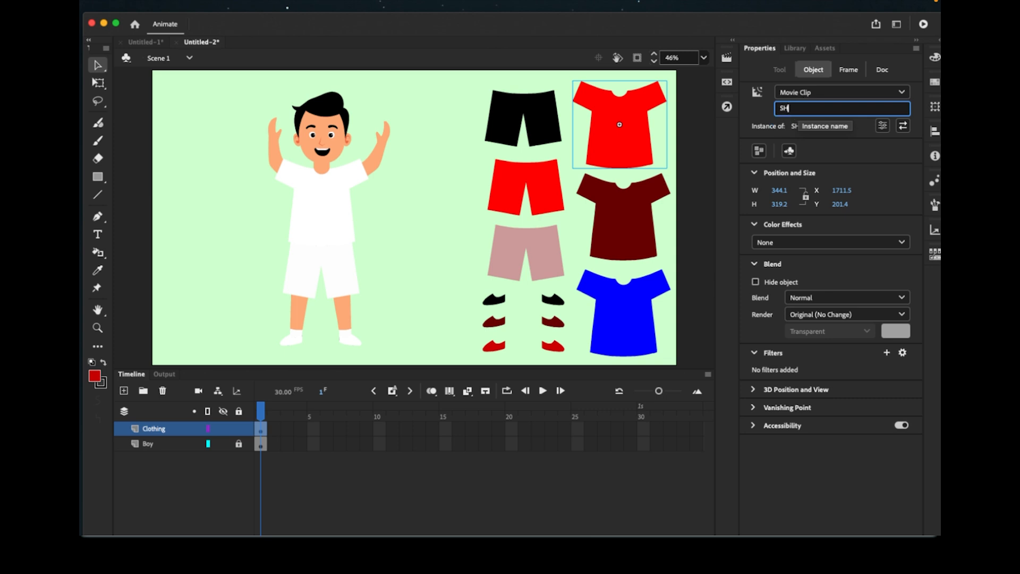
type("1")
left_click(634, 207)
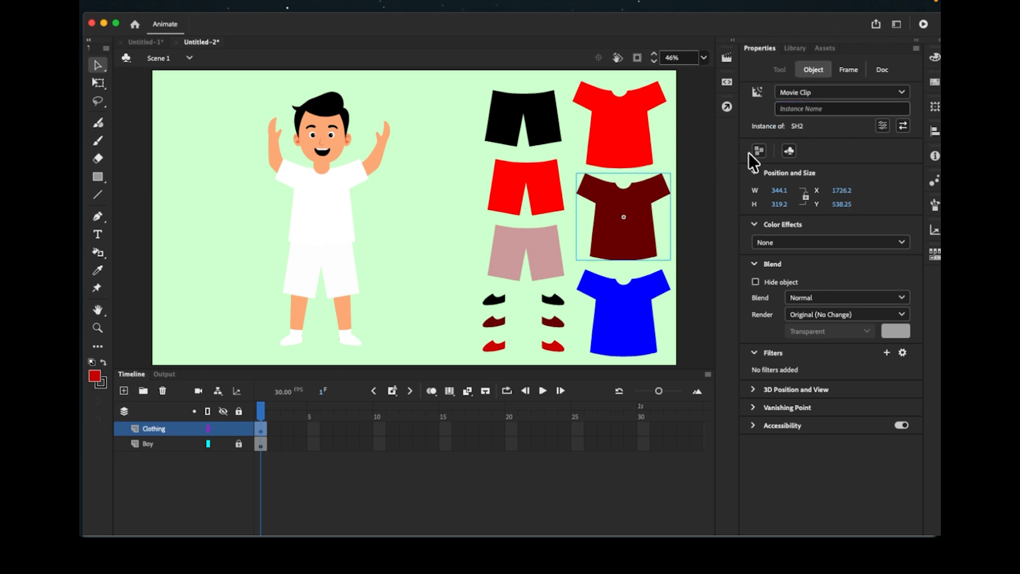
left_click(798, 109)
type("SH2")
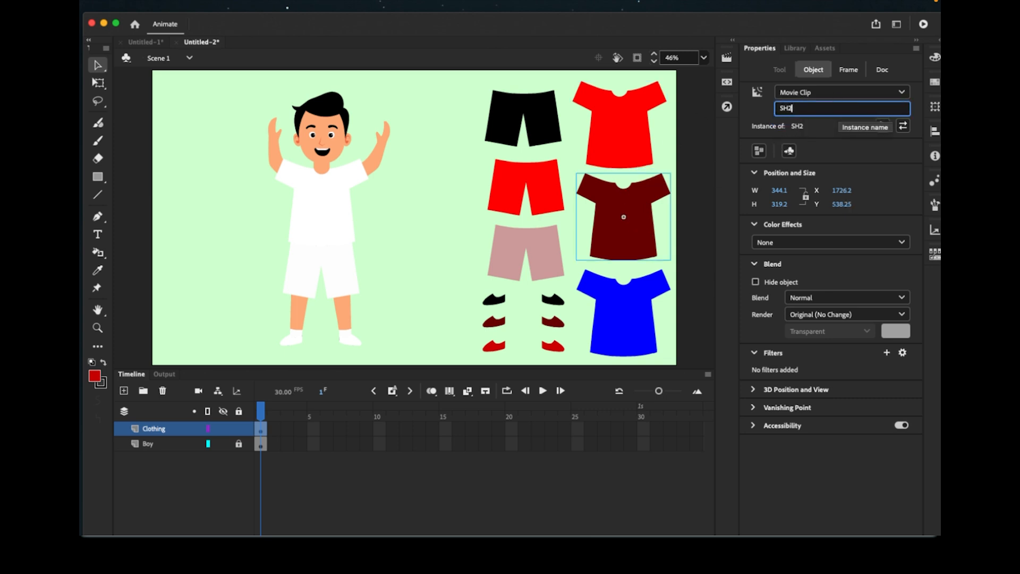
left_click(659, 328)
left_click(821, 108)
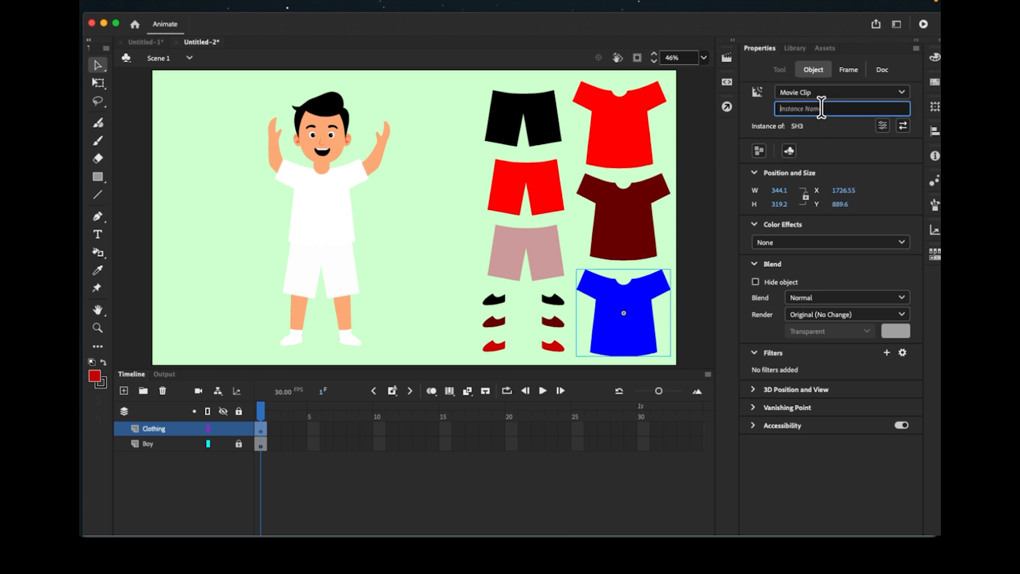
type("SH3")
- Name the black, red and pink shorts instances PP1, PP2 and PP3
left_click(538, 116)
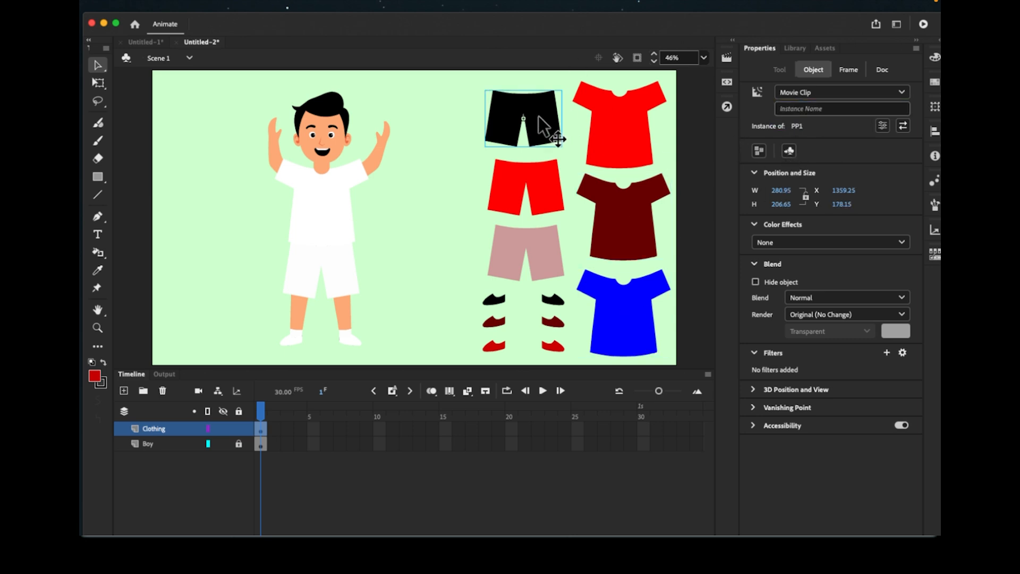
left_click(825, 109)
type("PP1")
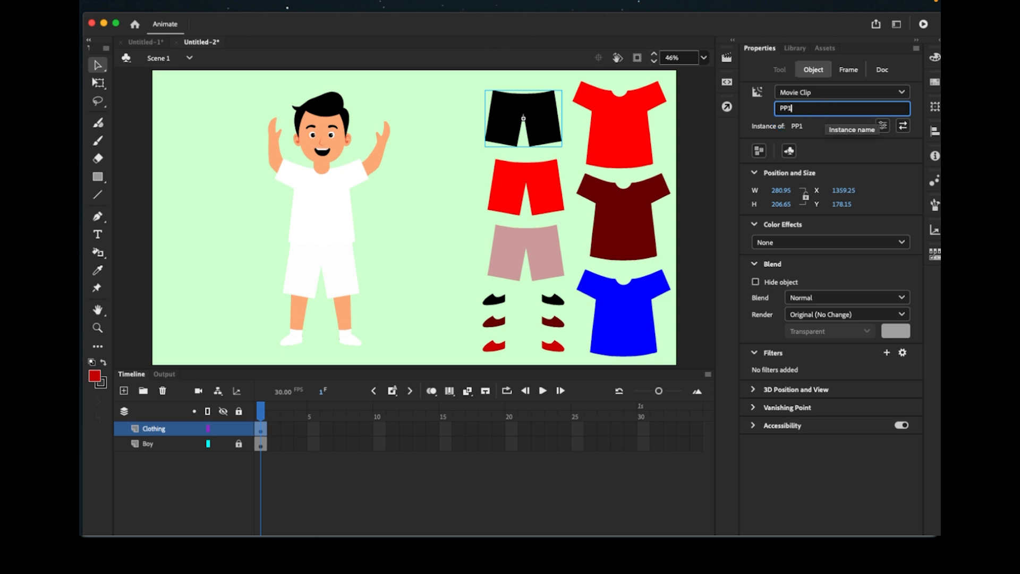
left_click(530, 181)
left_click(834, 108)
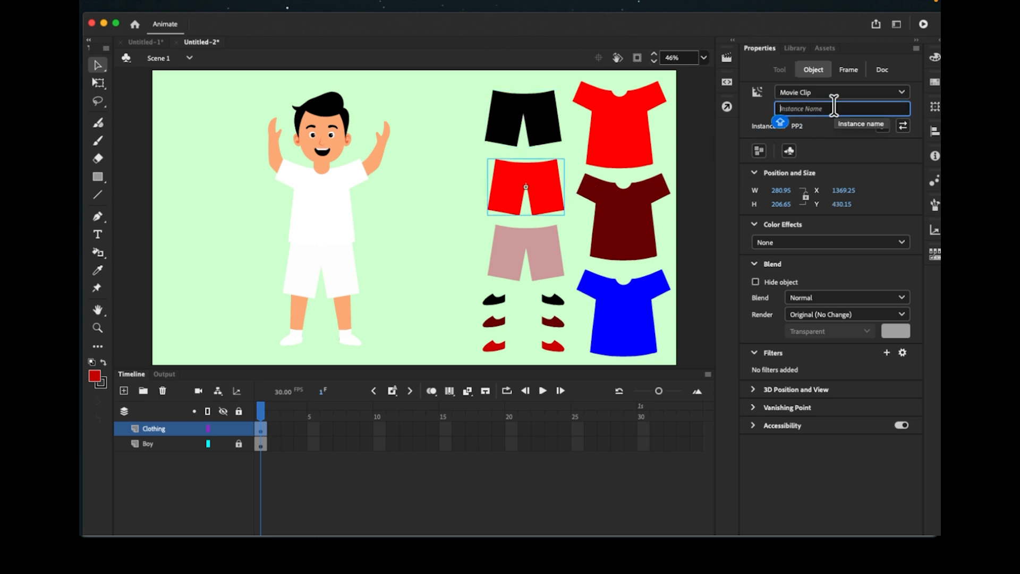
type("PP2")
left_click(546, 251)
left_click(837, 109)
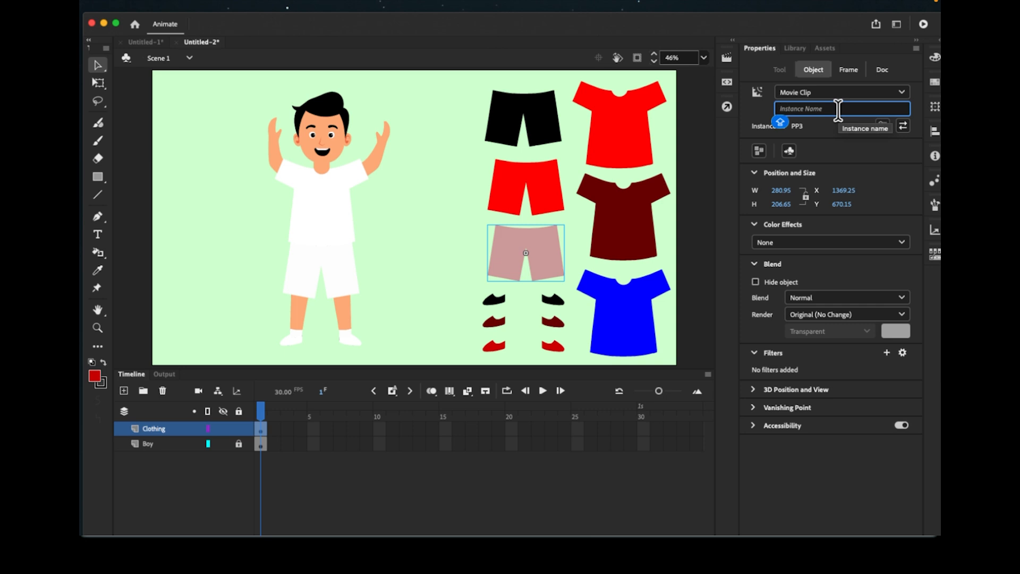
type("PP3")
- Name the black, dark red and red shoe instances SE1, SE2 and SE3
left_click(555, 300)
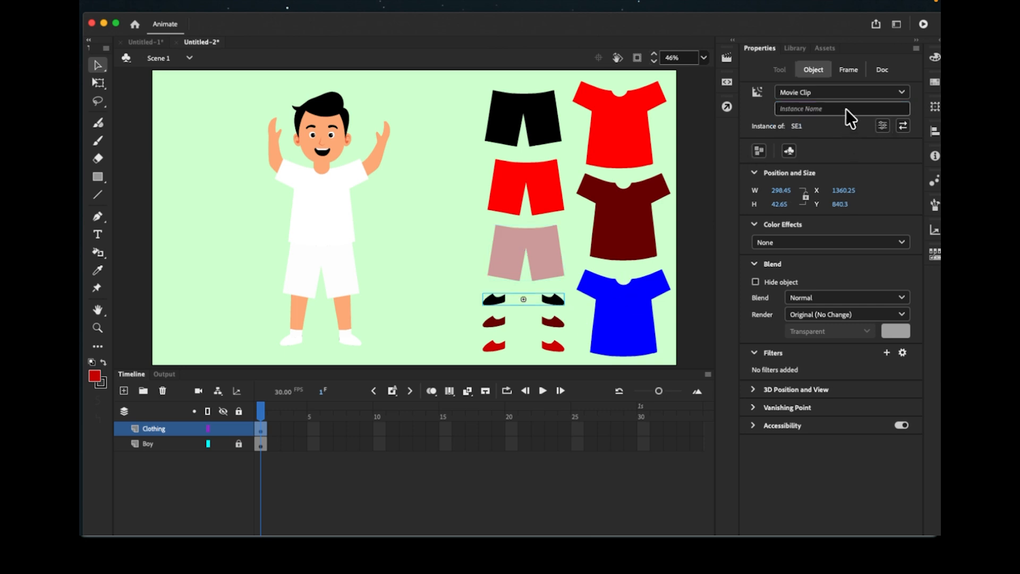
left_click(846, 109)
type("SE1")
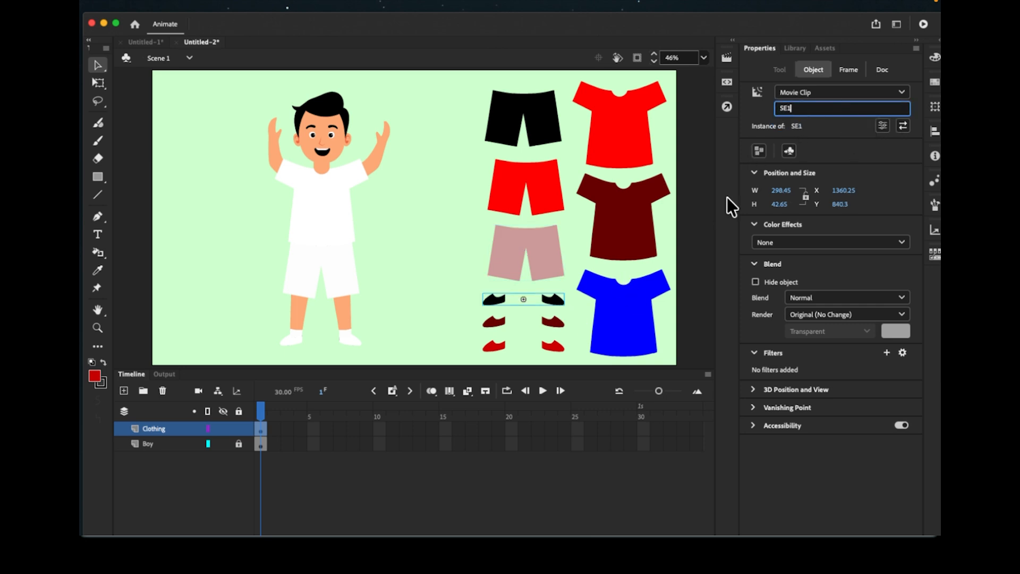
left_click(553, 323)
left_click(831, 107)
type("SE2")
left_click(553, 345)
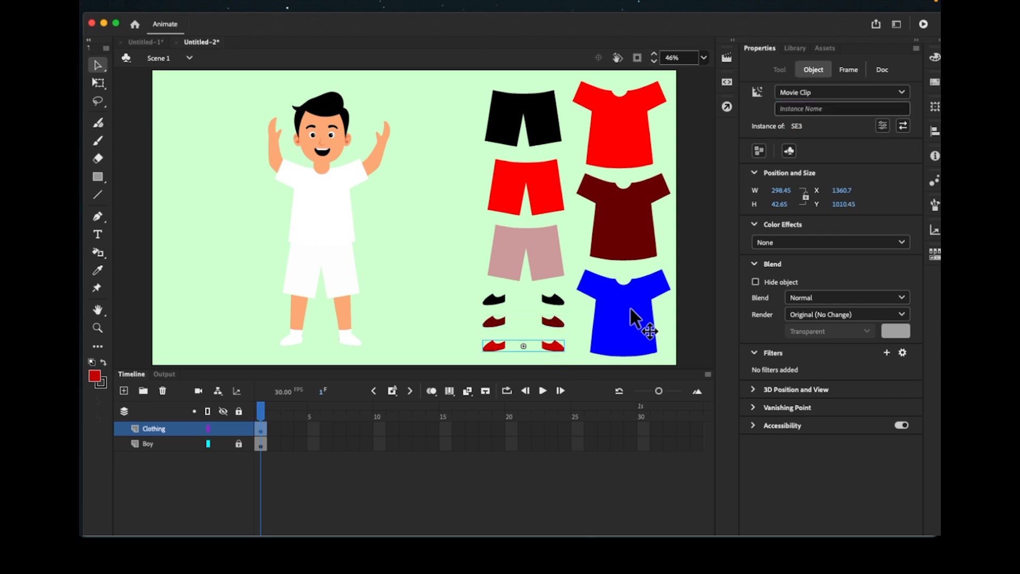
left_click(893, 108)
type("SE3")
left_click(843, 162)
- Verify the shorts and shirts instance names, then lock the Clothing layer
left_click(542, 107)
left_click(628, 114)
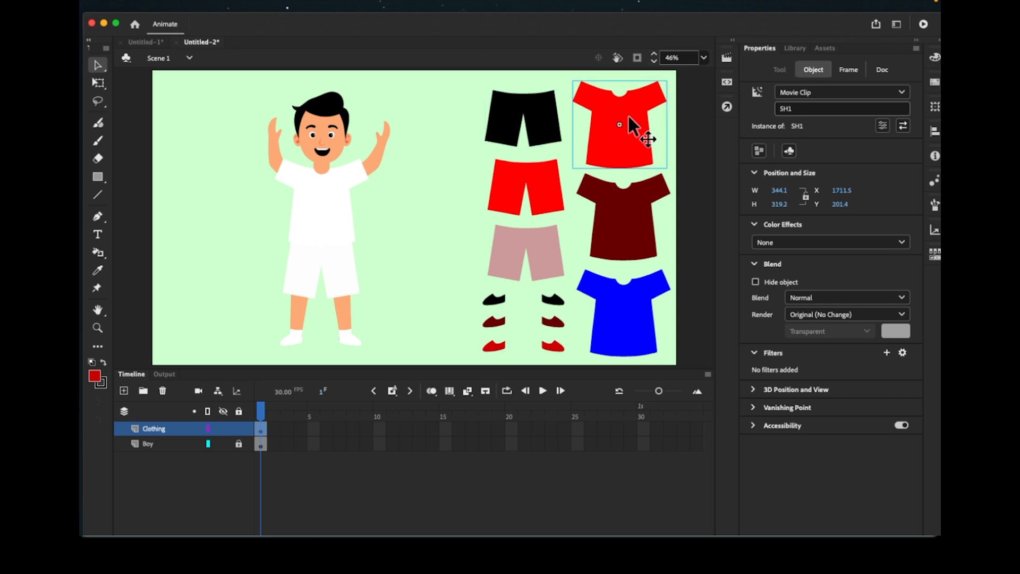
left_click(531, 210)
left_click(617, 205)
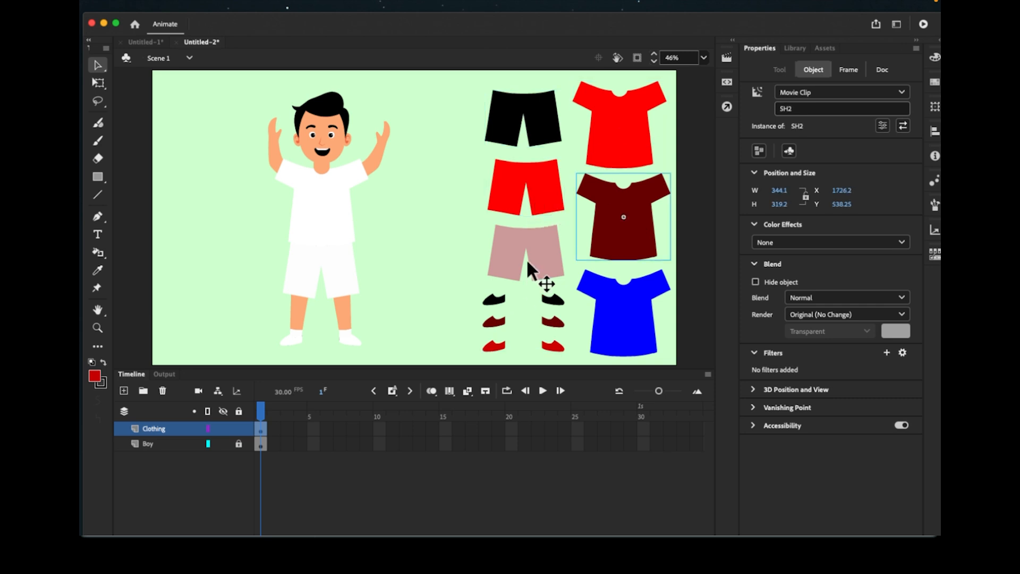
left_click(526, 258)
left_click(618, 286)
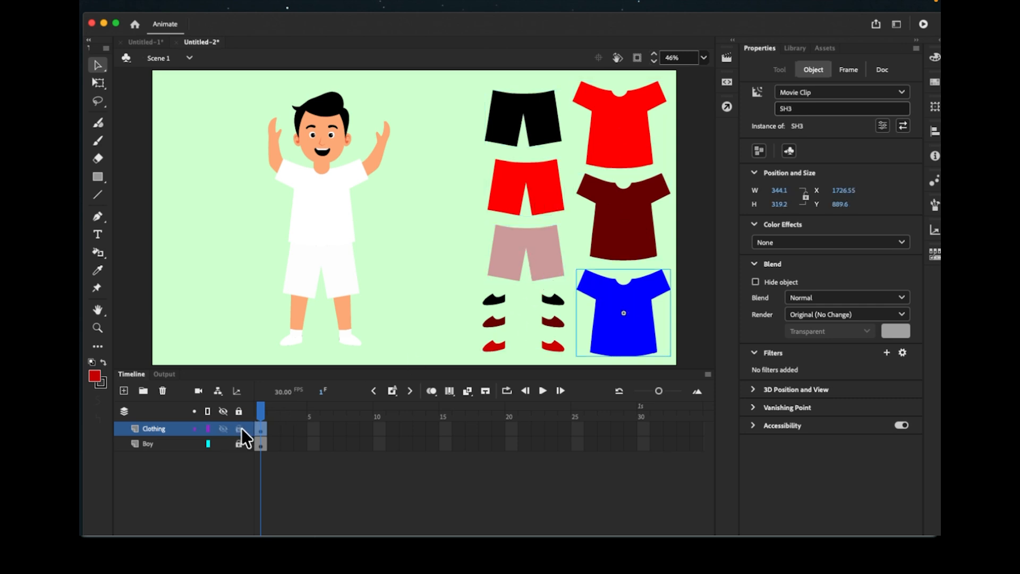
left_click(240, 428)
- Add a new layer above Clothing and name it RESET
left_click(124, 390)
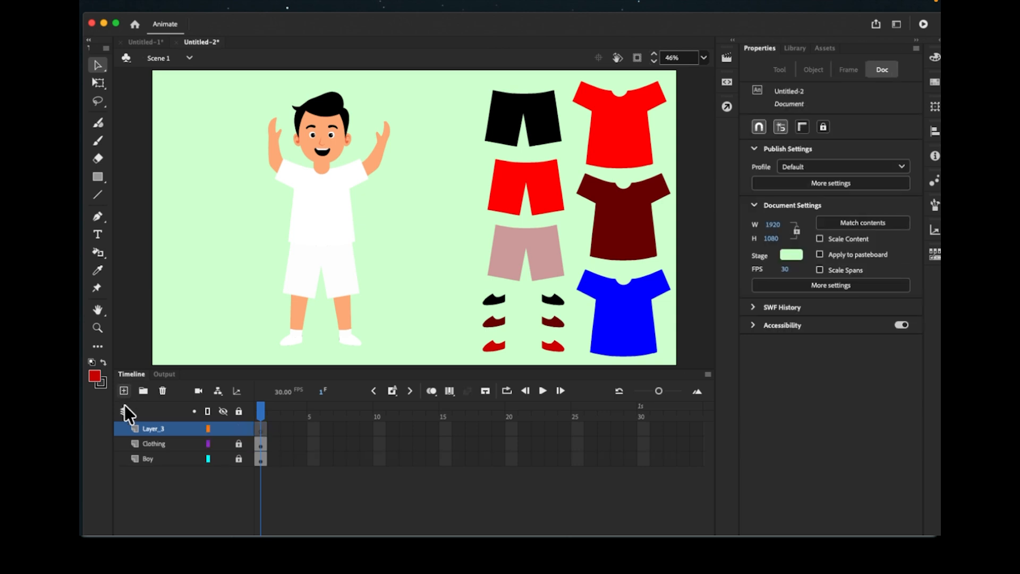
double_click(158, 430)
type("RESE")
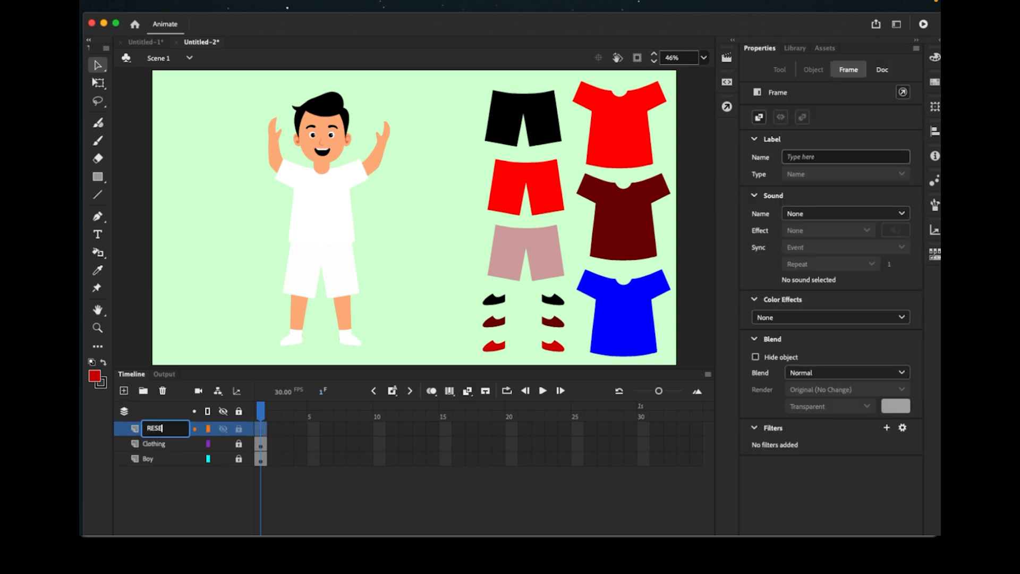
type("T")
left_click(218, 494)
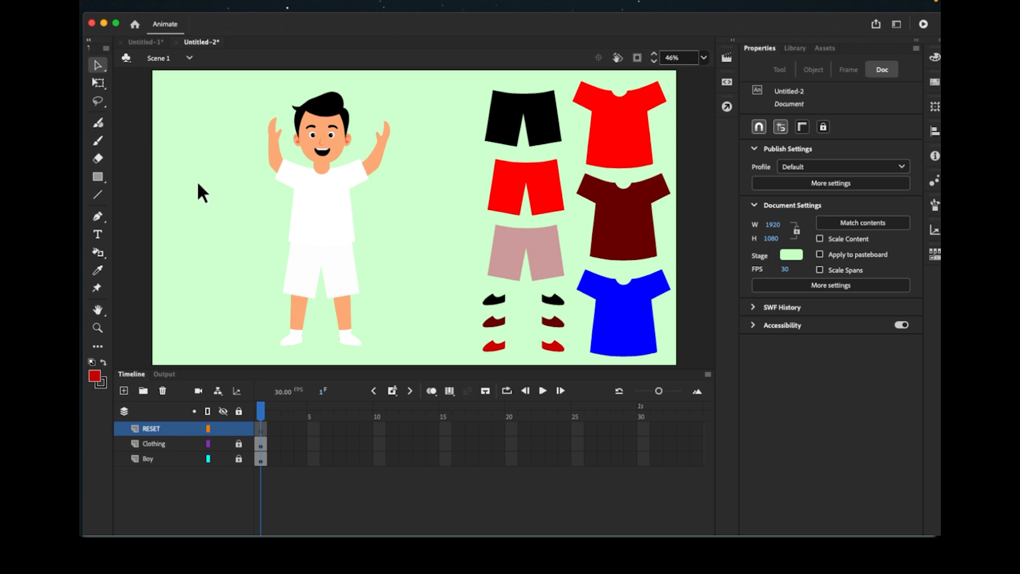
- Paste the Reset button from Untitled-1 in place into the dress-up game, nudged slightly left
left_click(140, 42)
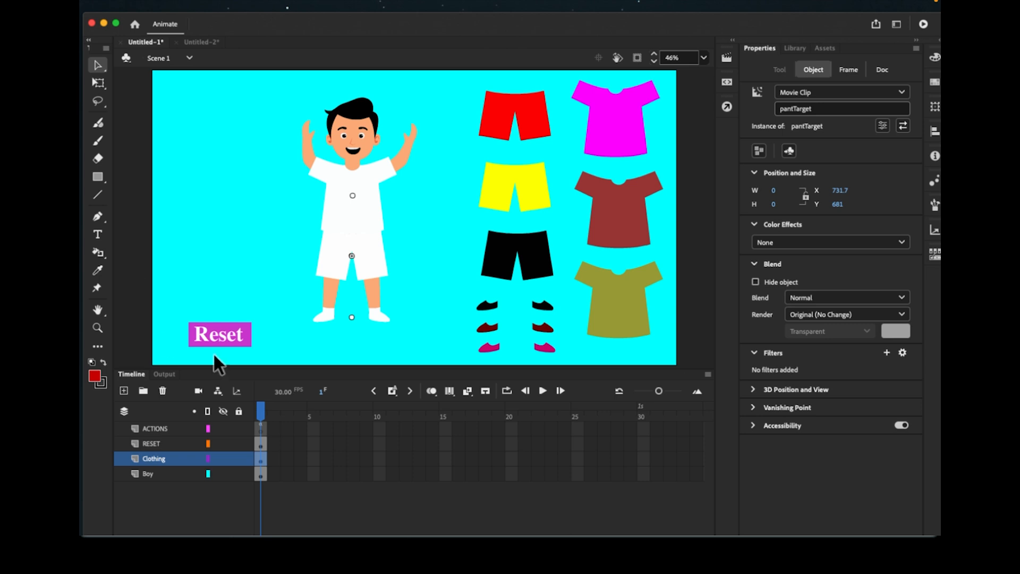
left_click(222, 340)
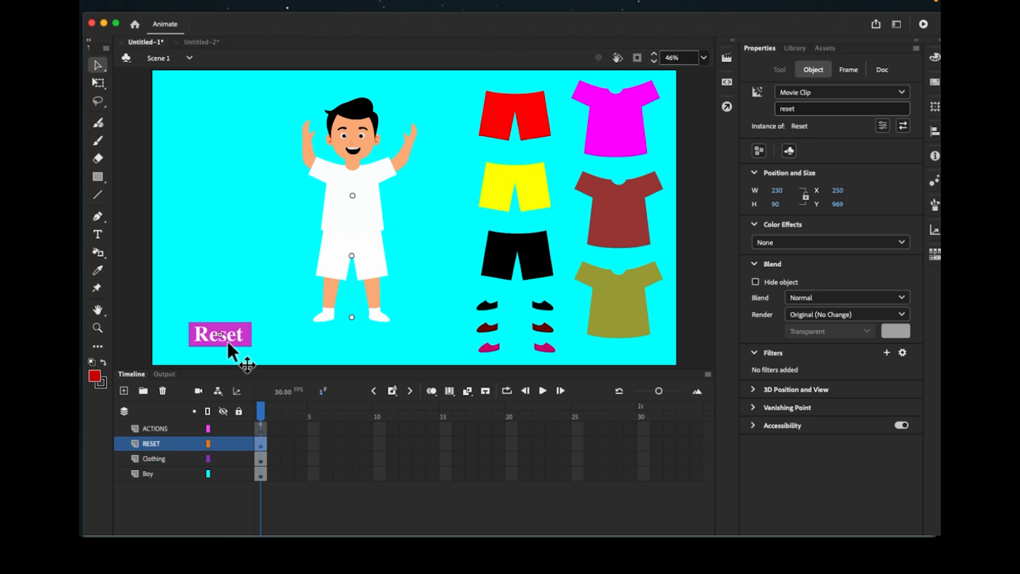
left_click(200, 42)
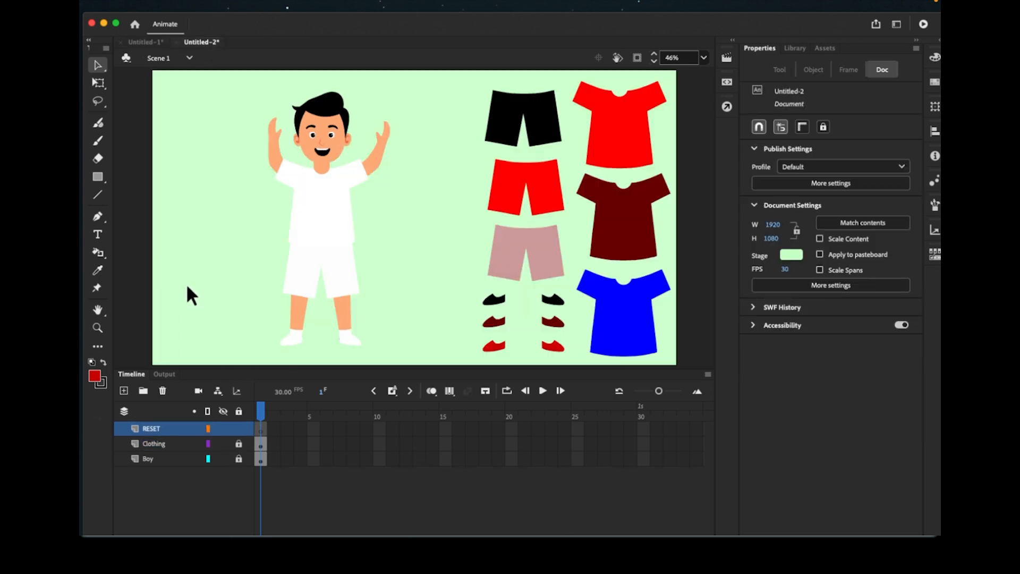
right_click(186, 282)
left_click(215, 341)
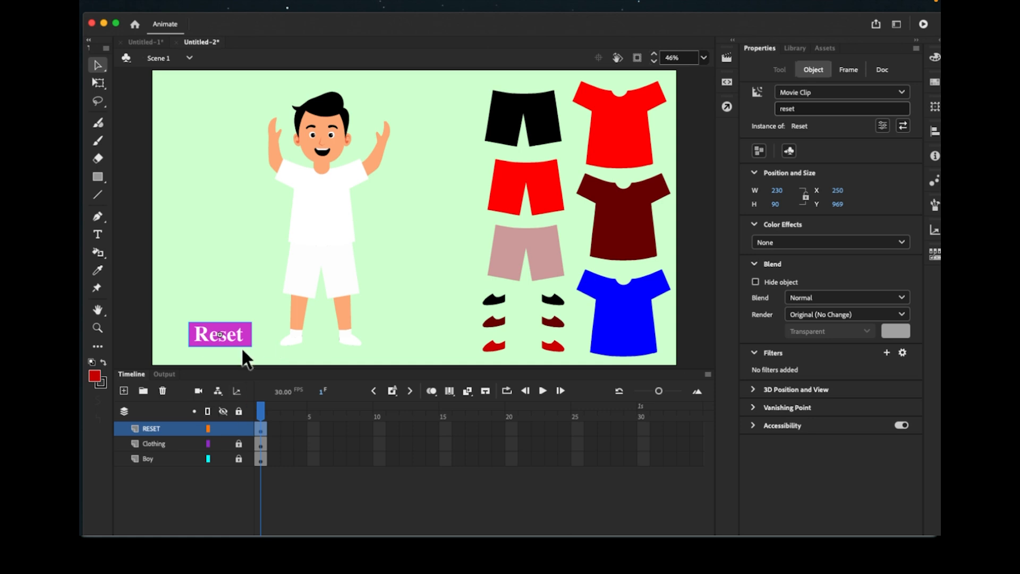
left_click_drag(241, 341, 232, 341)
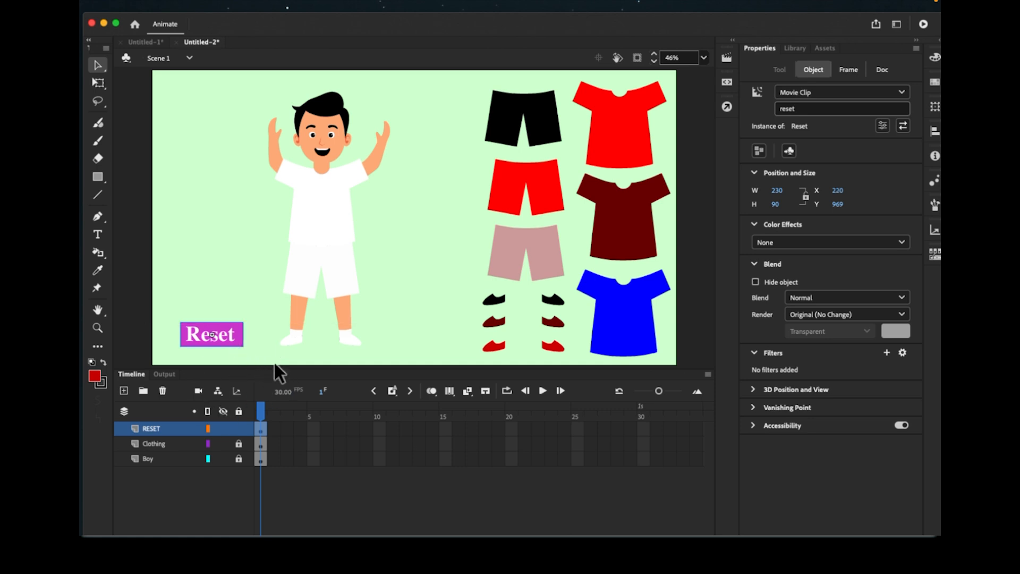
left_click(277, 367)
- Inside the Reset button symbol, make the background fill red and the label text white
double_click(228, 337)
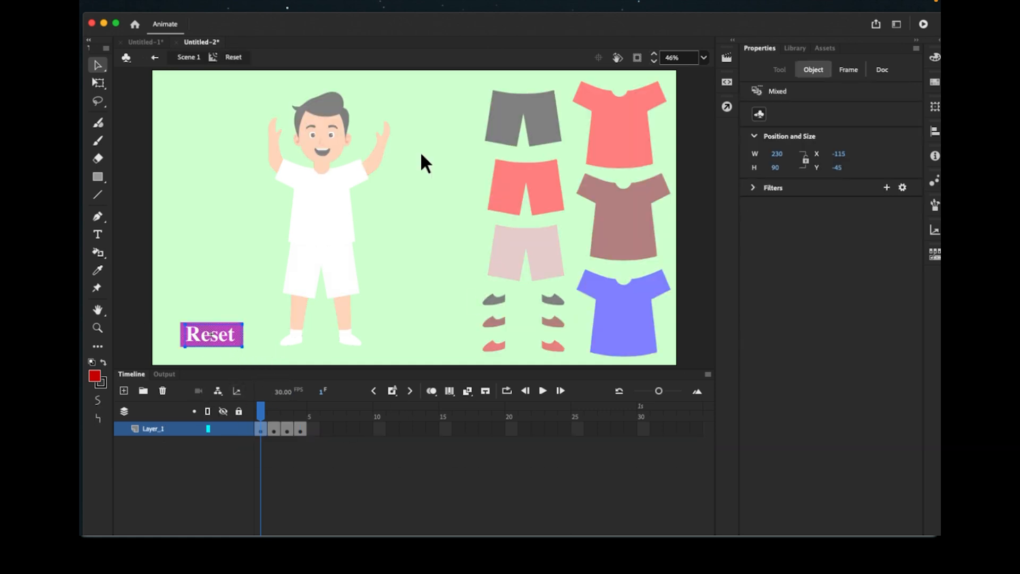
left_click(94, 376)
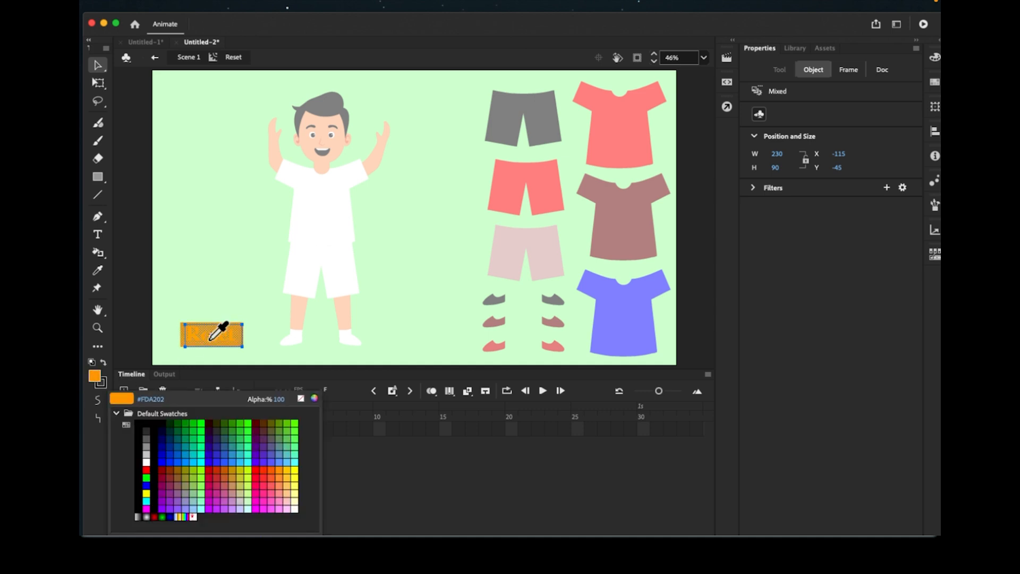
left_click(146, 470)
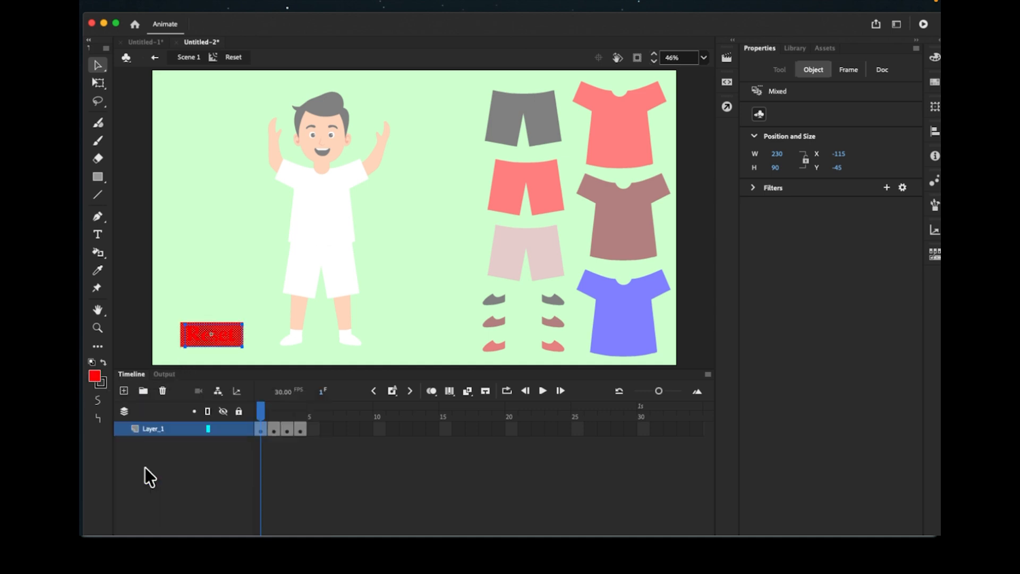
double_click(217, 335)
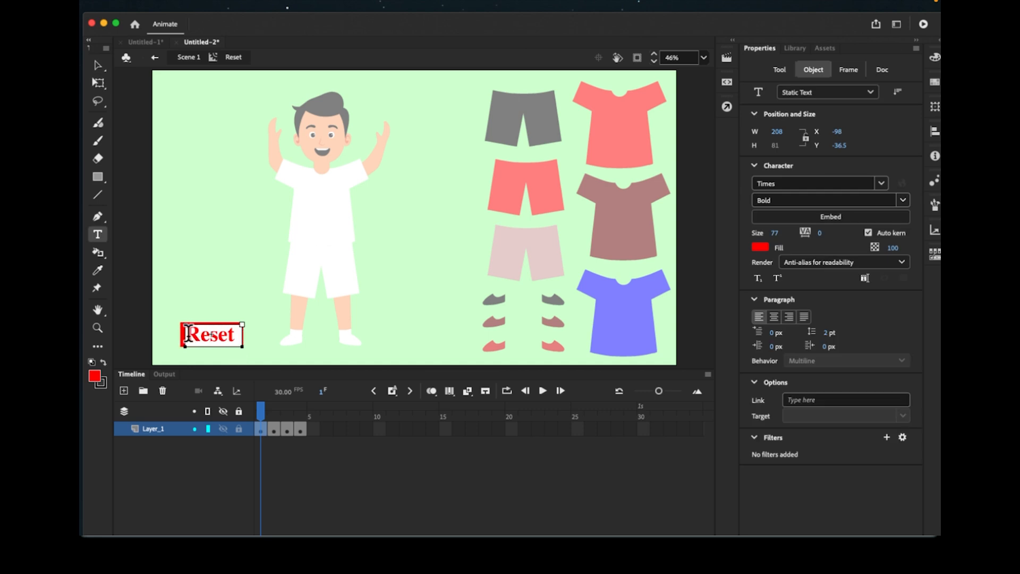
left_click_drag(189, 333, 240, 335)
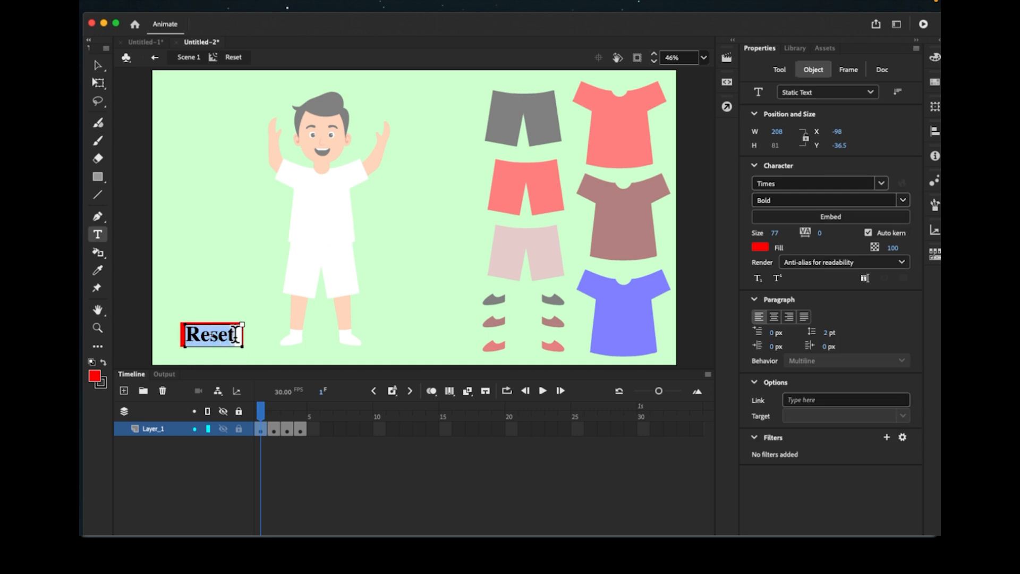
left_click(96, 378)
left_click(147, 459)
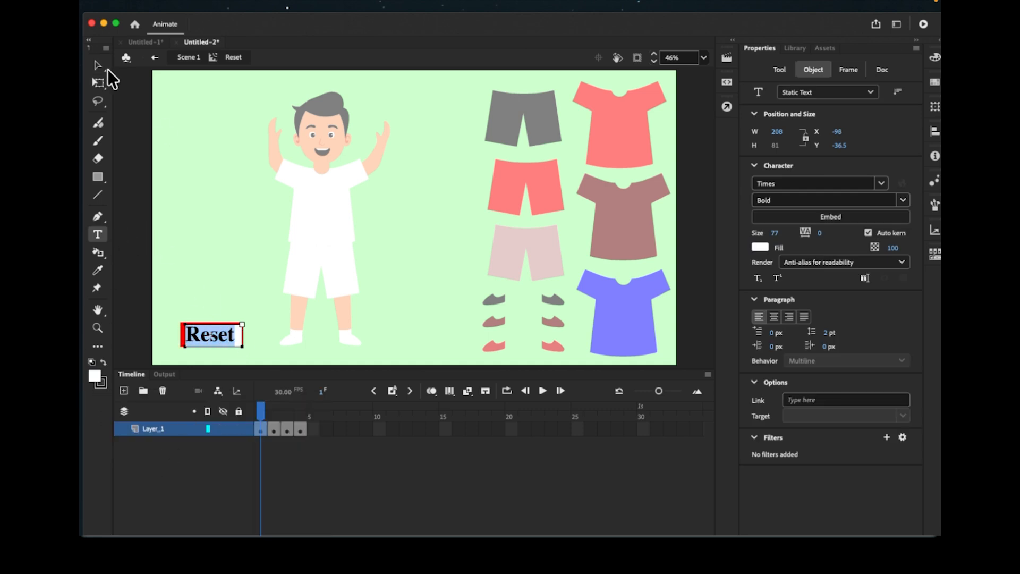
left_click(98, 65)
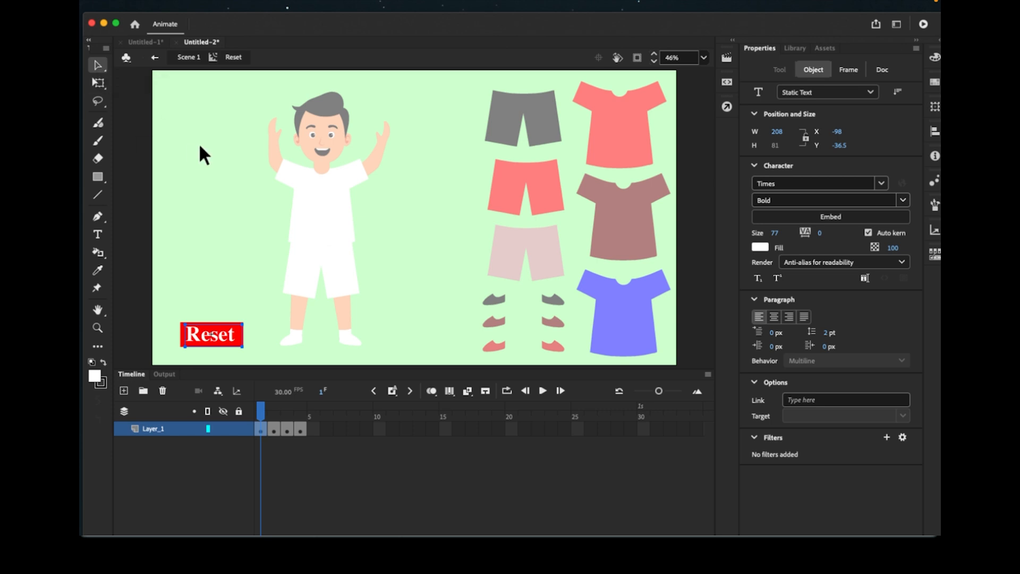
left_click(155, 58)
left_click(192, 272)
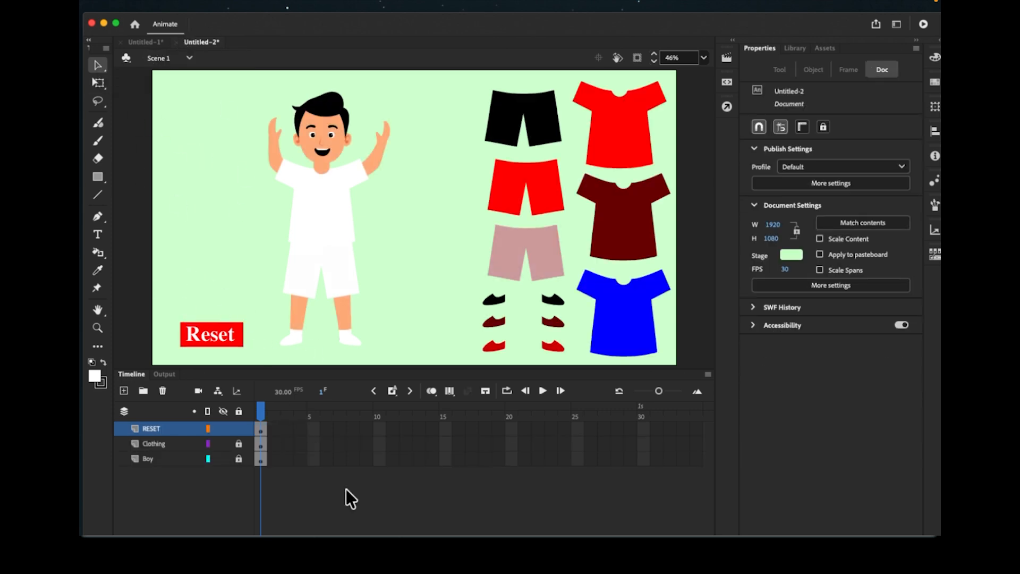
- Lock the RESET and Boy layers
left_click(239, 428)
left_click(153, 457)
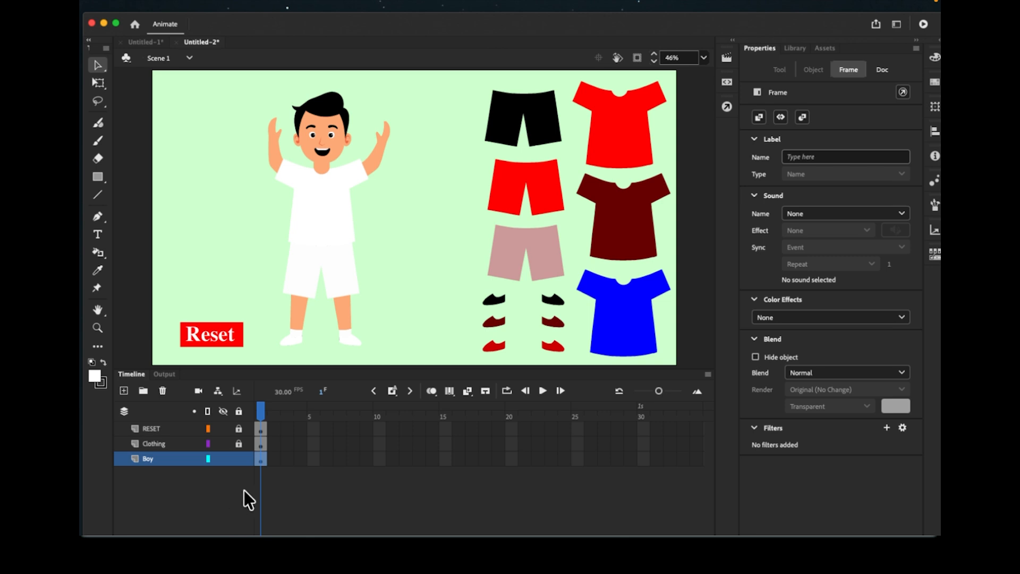
left_click(239, 458)
left_click(152, 428)
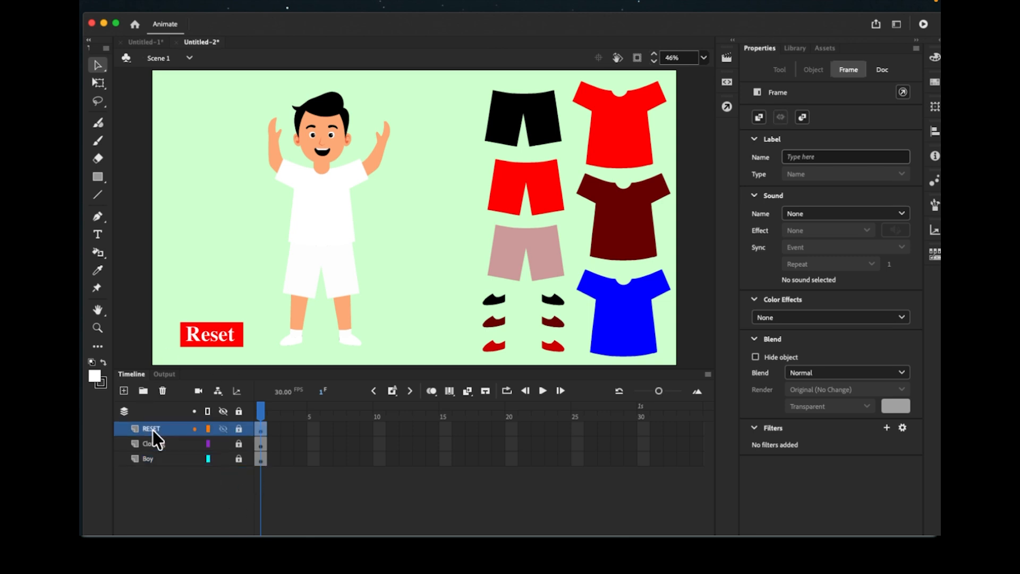
- Add a new layer above RESET and name it Guides
left_click(123, 391)
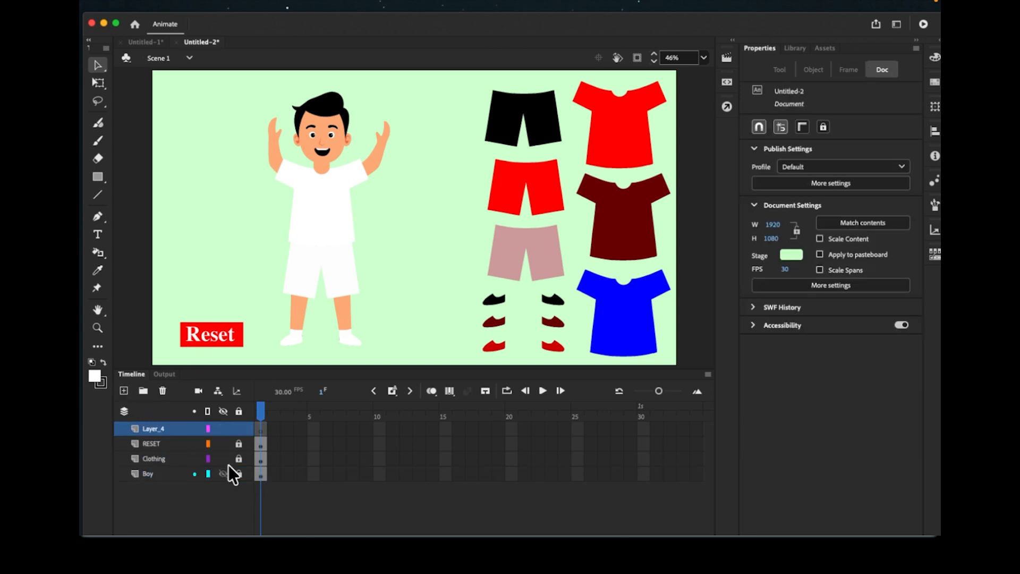
double_click(155, 428)
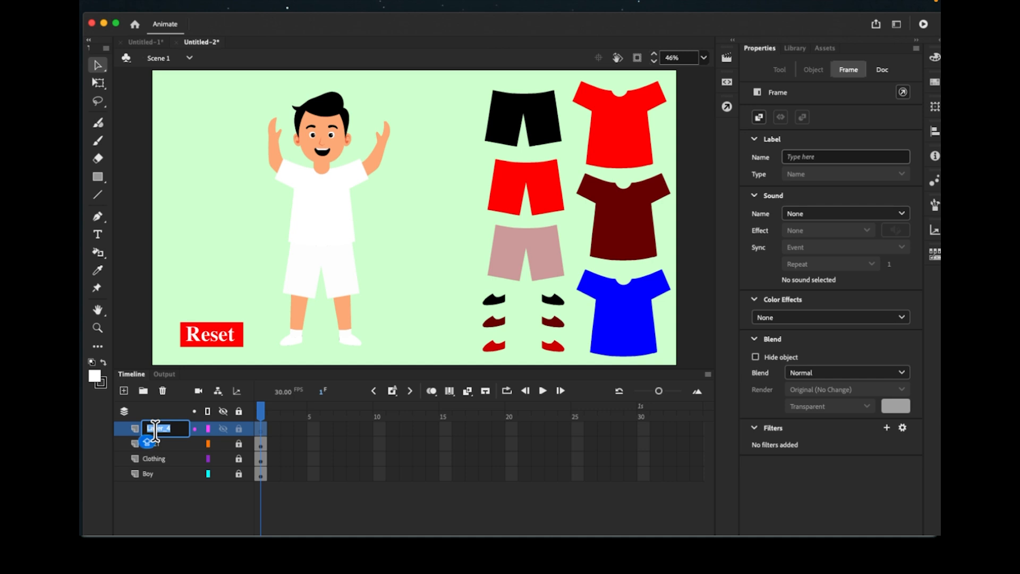
type("GUODES")
key("BackSpace")
key("BackSpace")
key("BackSpace")
key("BackSpace")
key("BackSpace")
type("uides")
key("Return")
left_click(224, 266)
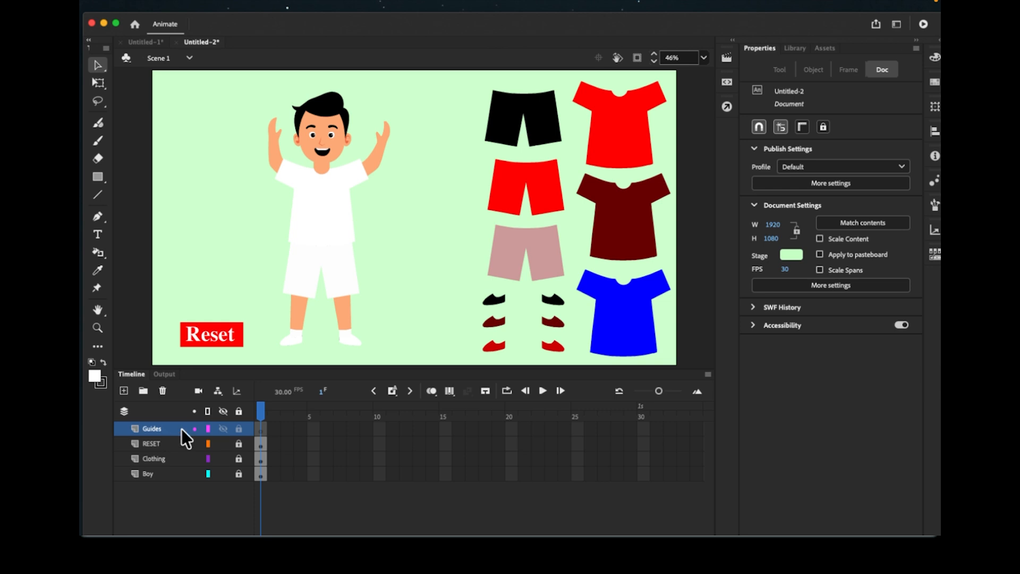
- Create an empty movie clip symbol named pantTarget via Insert > New Symbol, then show the Library
mouse_move(211, 3)
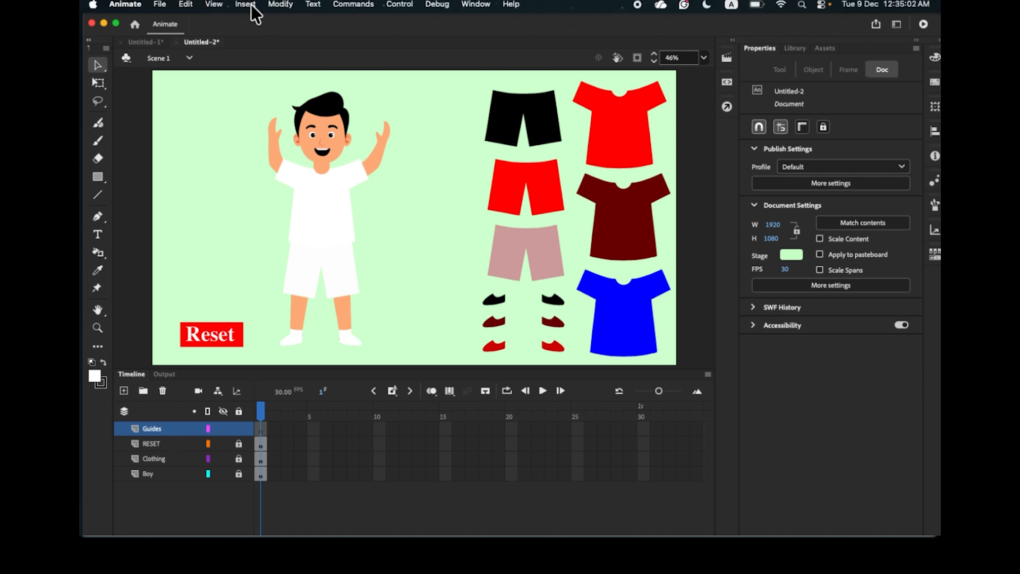
left_click(251, 5)
left_click(256, 23)
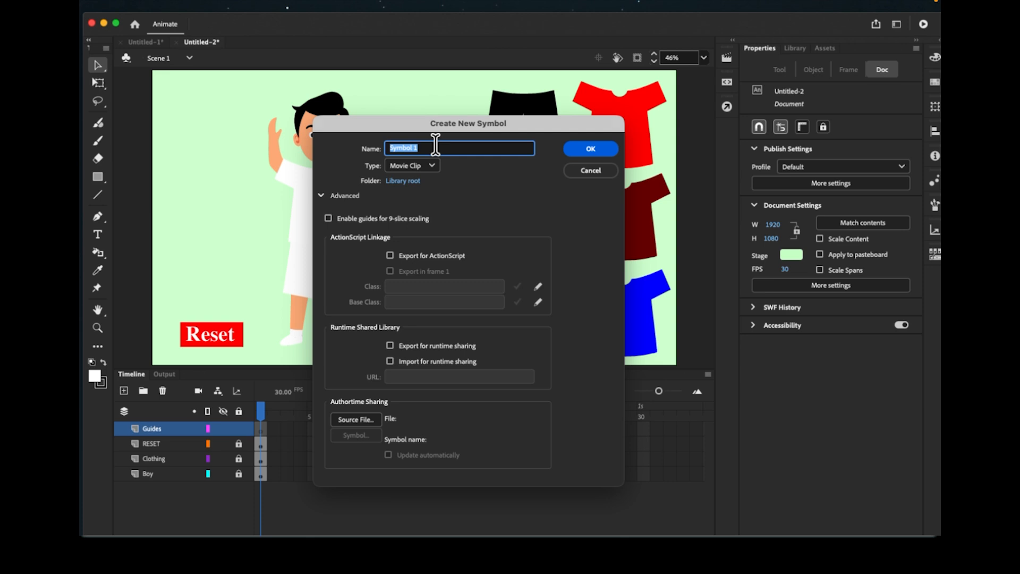
type("pantTarget")
left_click(585, 149)
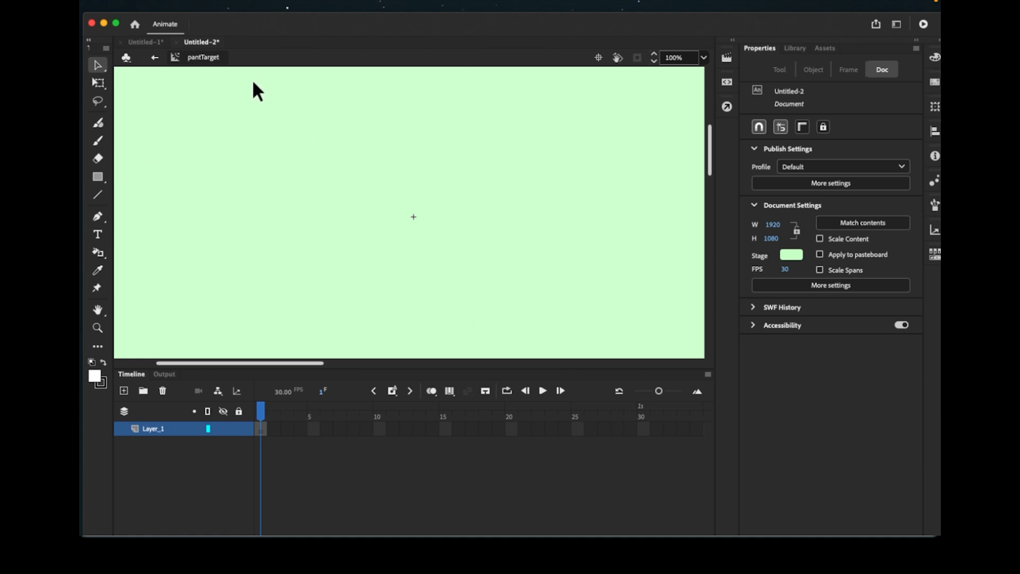
left_click(155, 57)
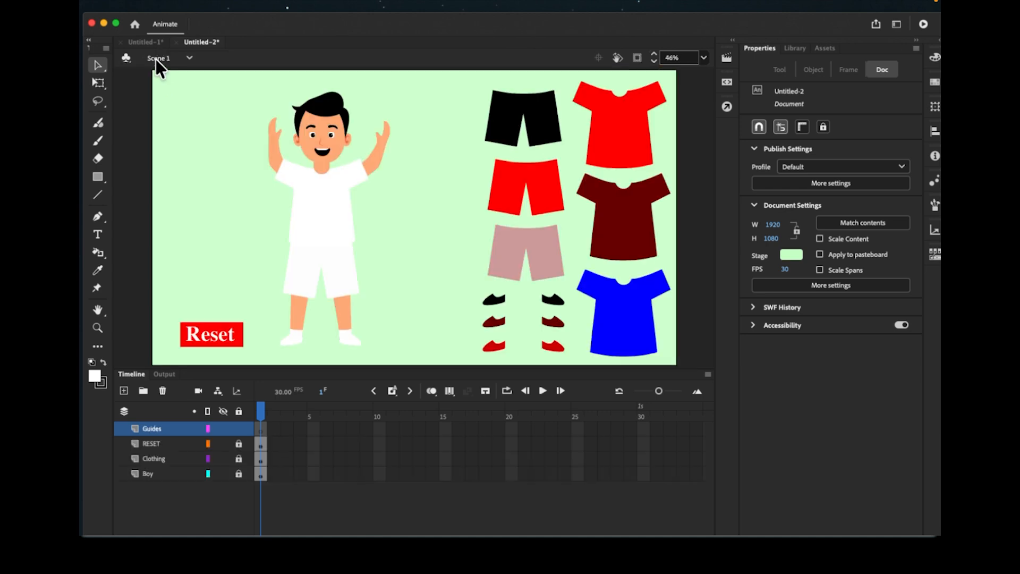
left_click(796, 48)
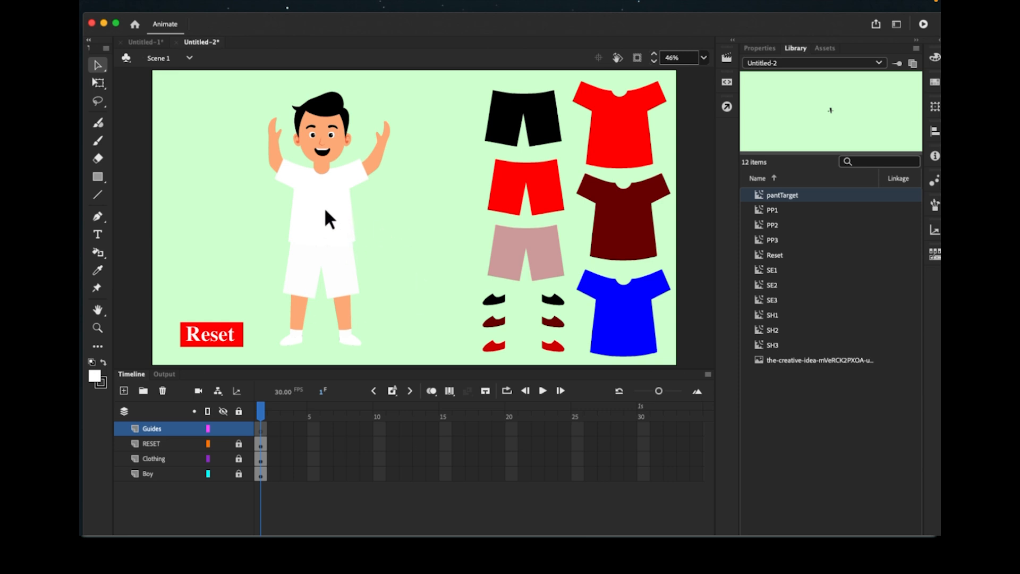
- Create the empty symbol shirtTarget and locate it beside pantTarget in the library
left_click(244, 5)
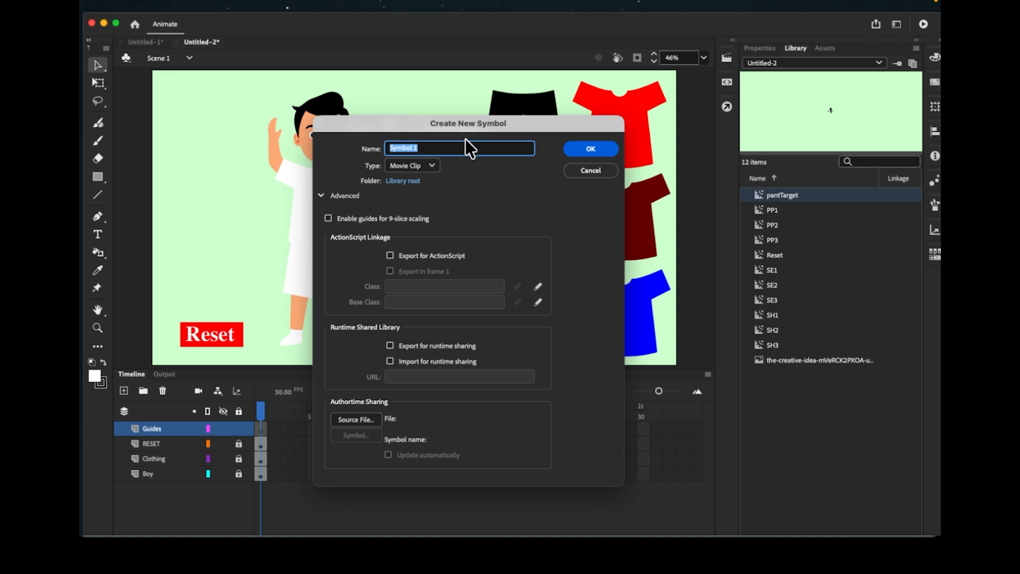
type("shirtTarget")
left_click(590, 150)
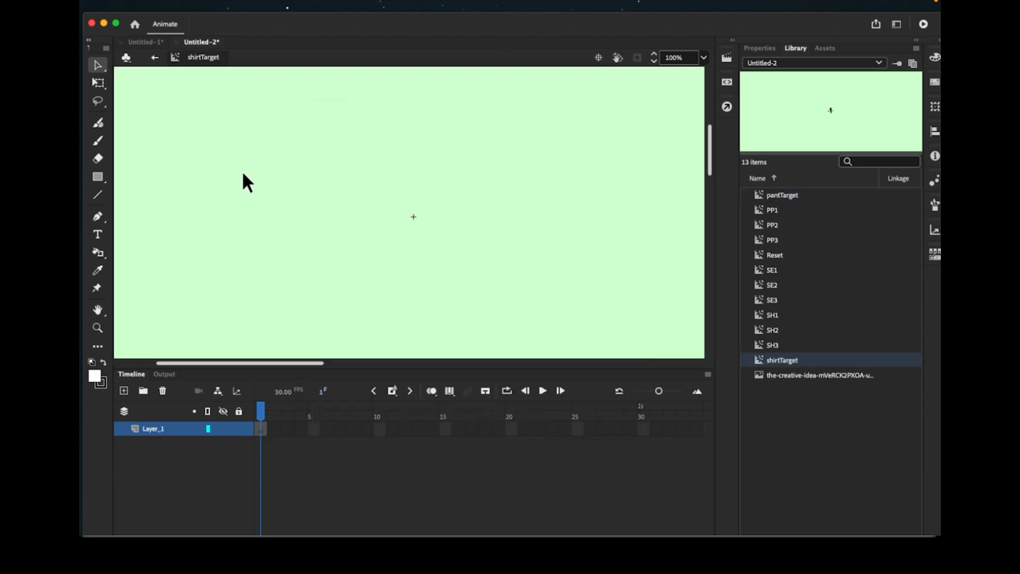
left_click(155, 56)
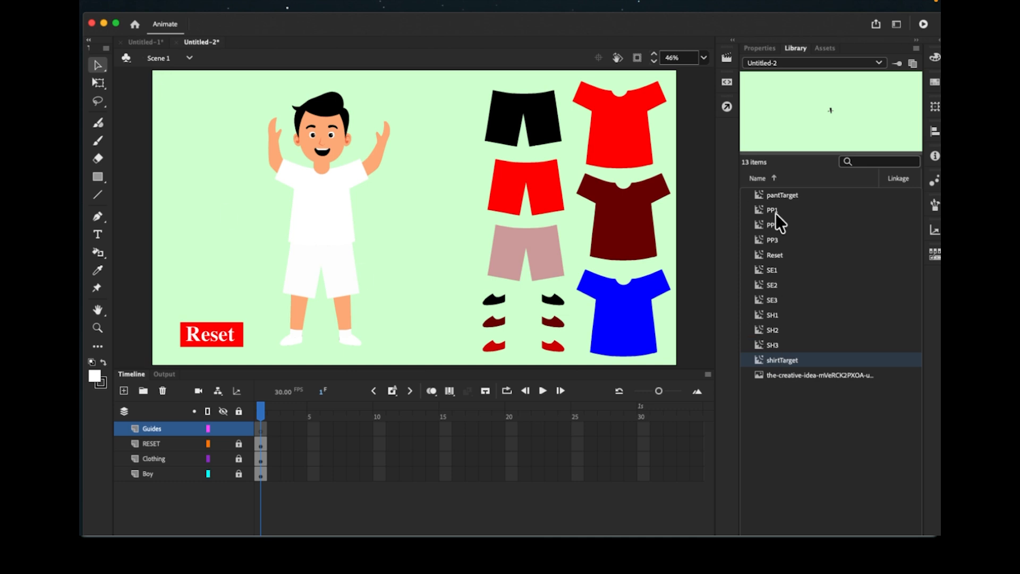
left_click(776, 193)
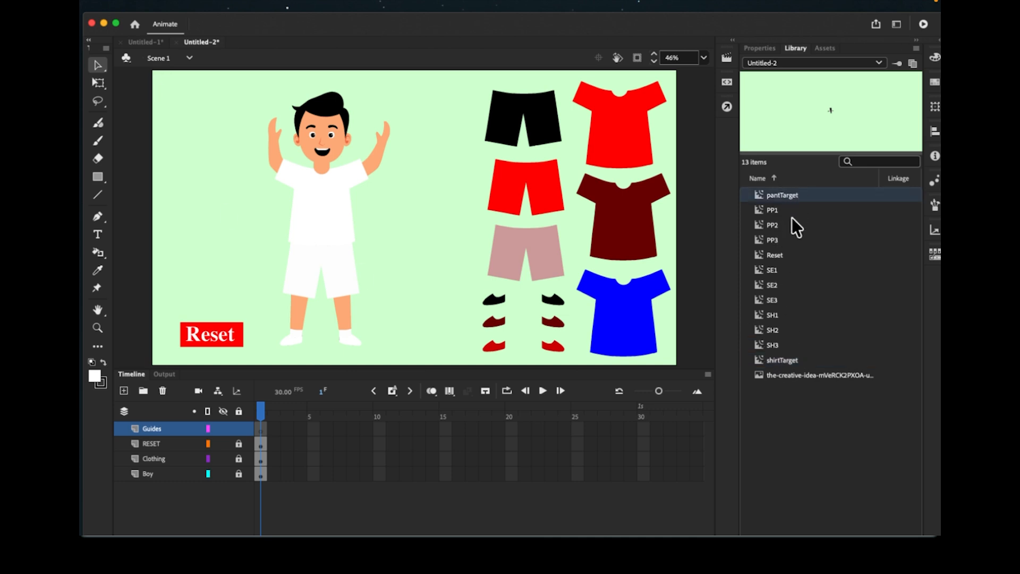
left_click(788, 360)
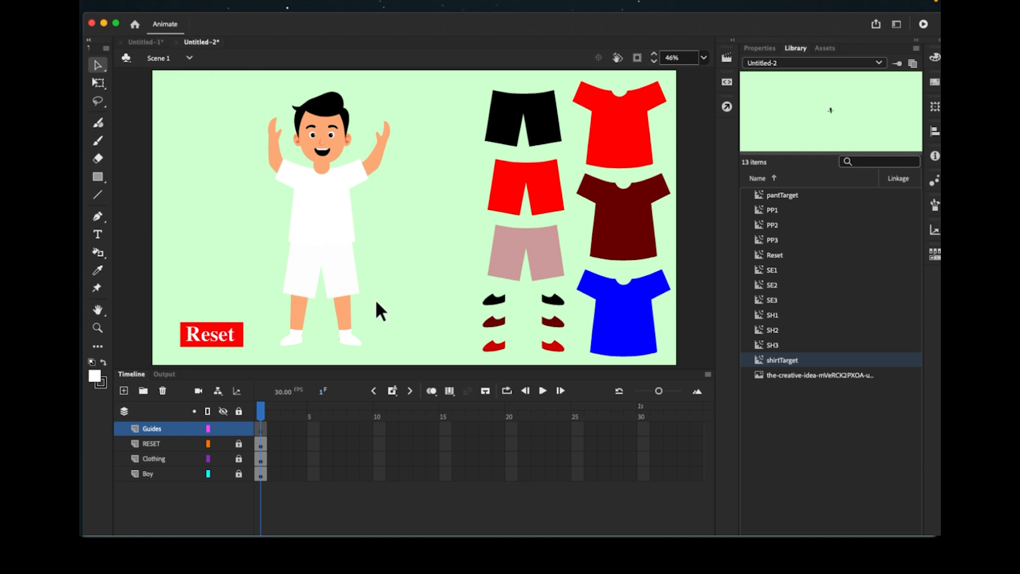
- Create the empty symbol shoeTarget via Insert > New Symbol and return to Scene 1
mouse_move(253, 1)
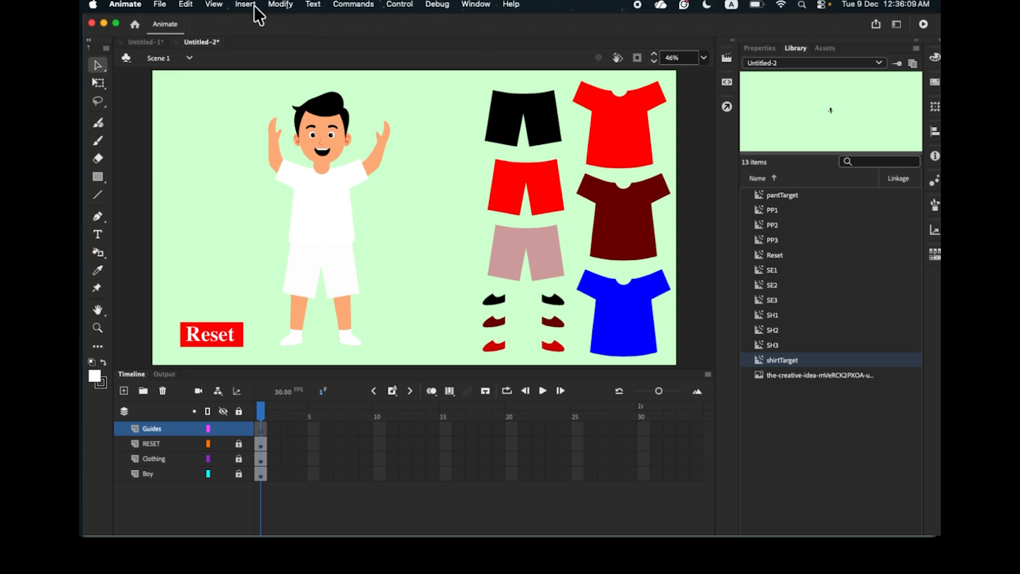
left_click(246, 5)
left_click(250, 24)
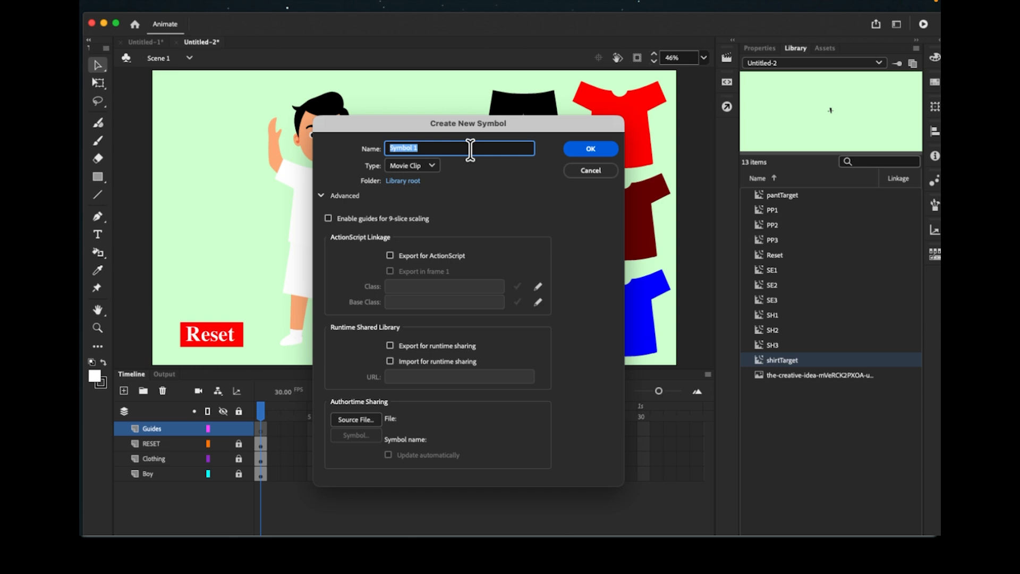
type("shoeTarget")
left_click(589, 153)
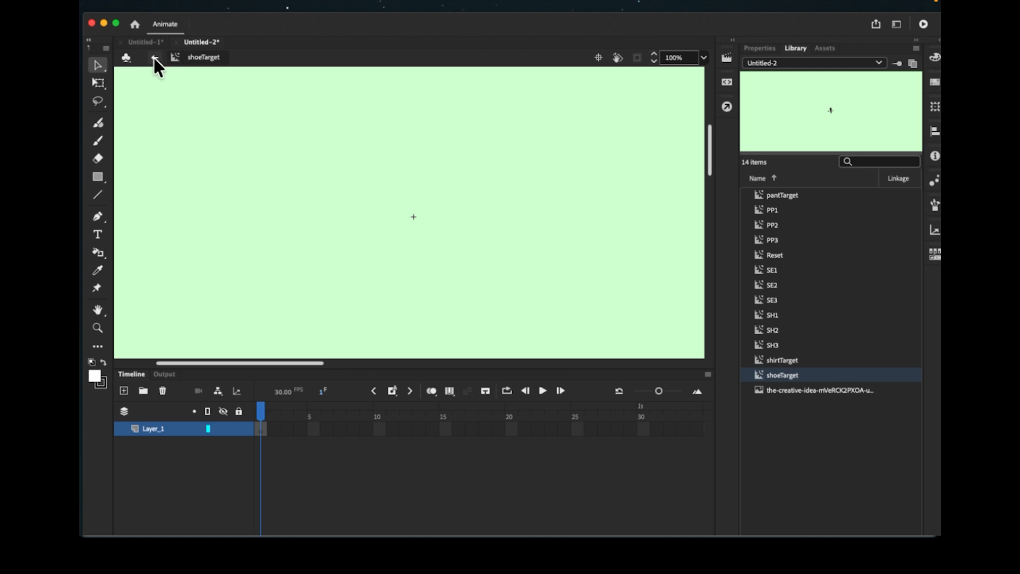
left_click(154, 58)
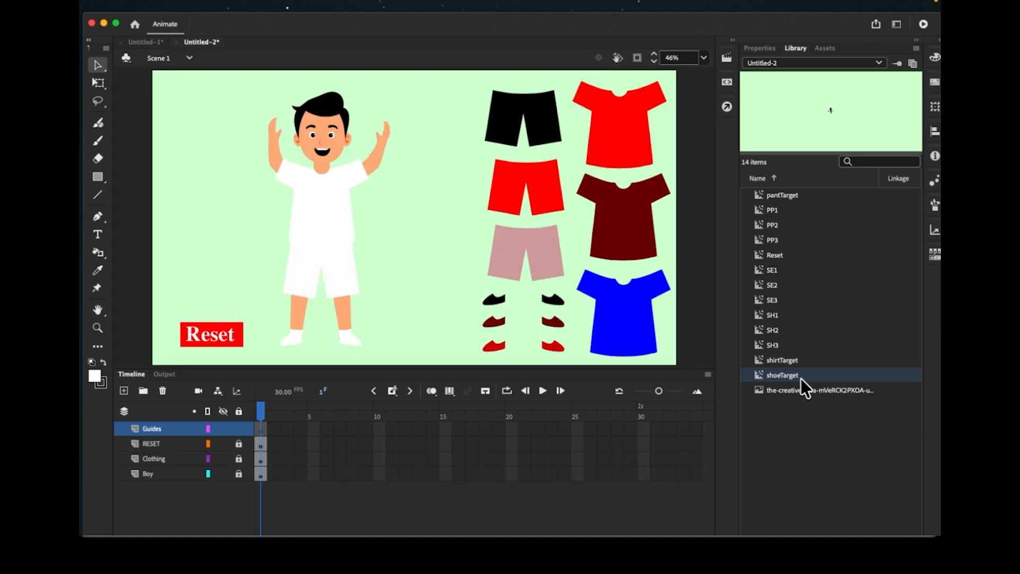
- Place the pantTarget guide on the boy's shorts and shirtTarget on his chest
left_click(786, 359)
left_click(783, 195)
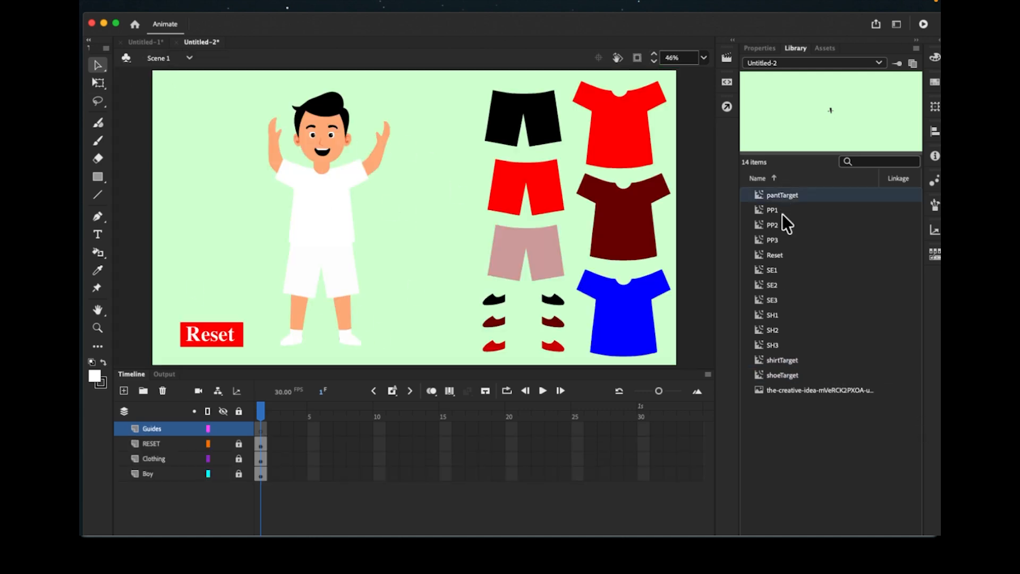
left_click(781, 360)
left_click(783, 374)
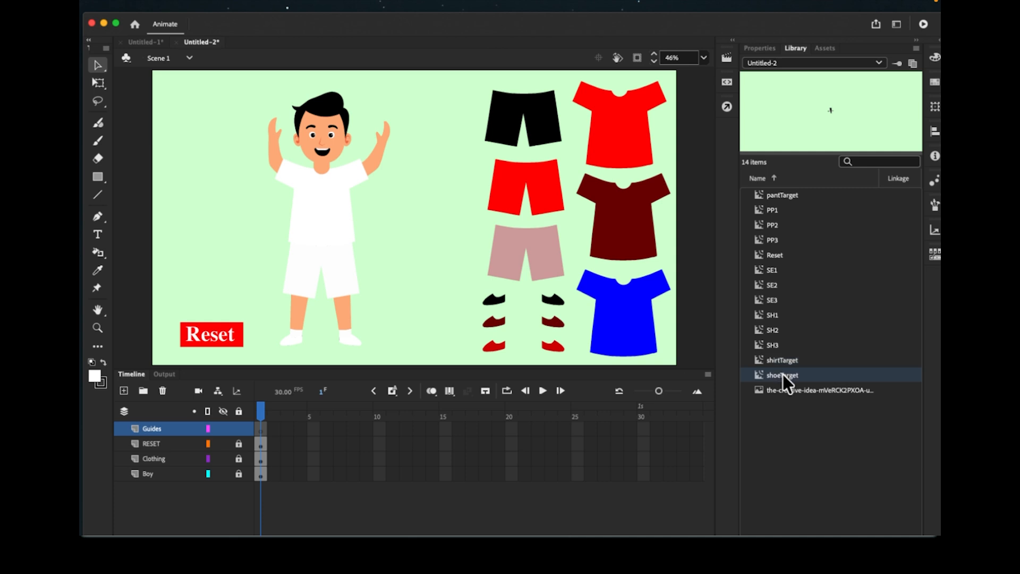
left_click(785, 197)
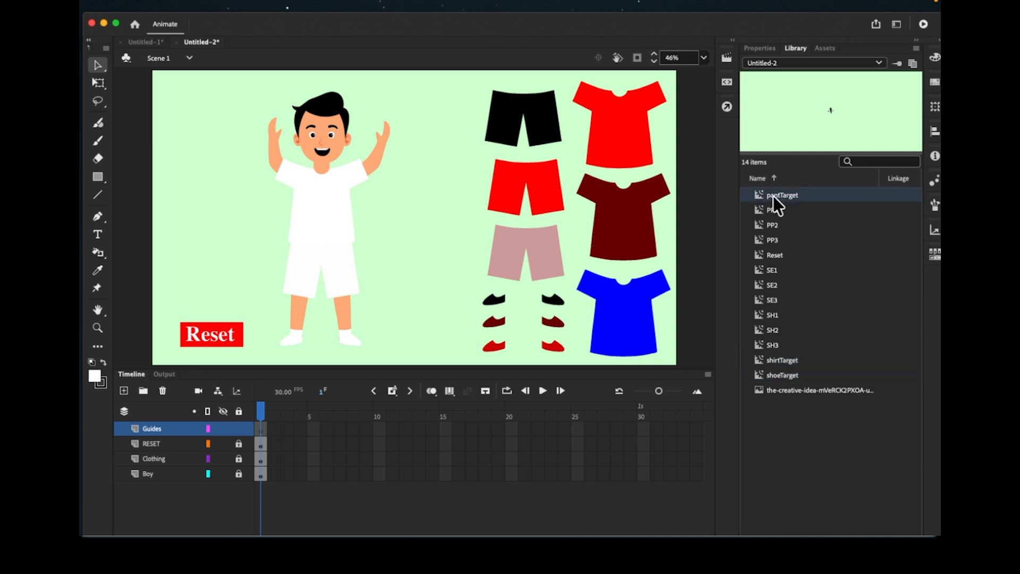
left_click_drag(772, 196, 320, 265)
left_click(768, 361)
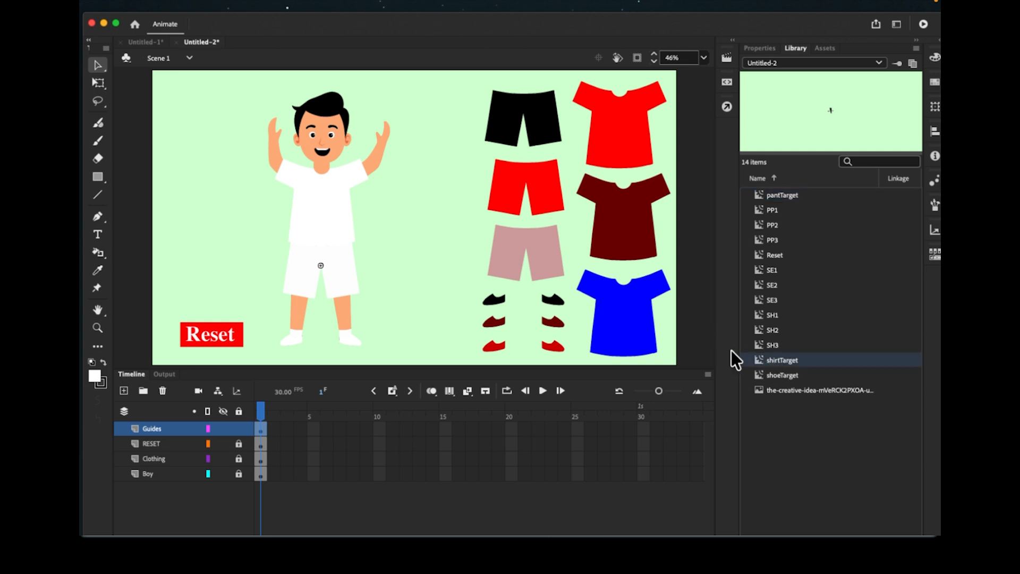
left_click_drag(731, 350, 322, 201)
- Place the shoeTarget guide at the boy's feet and nudge it into position with the arrow keys
left_click(786, 375)
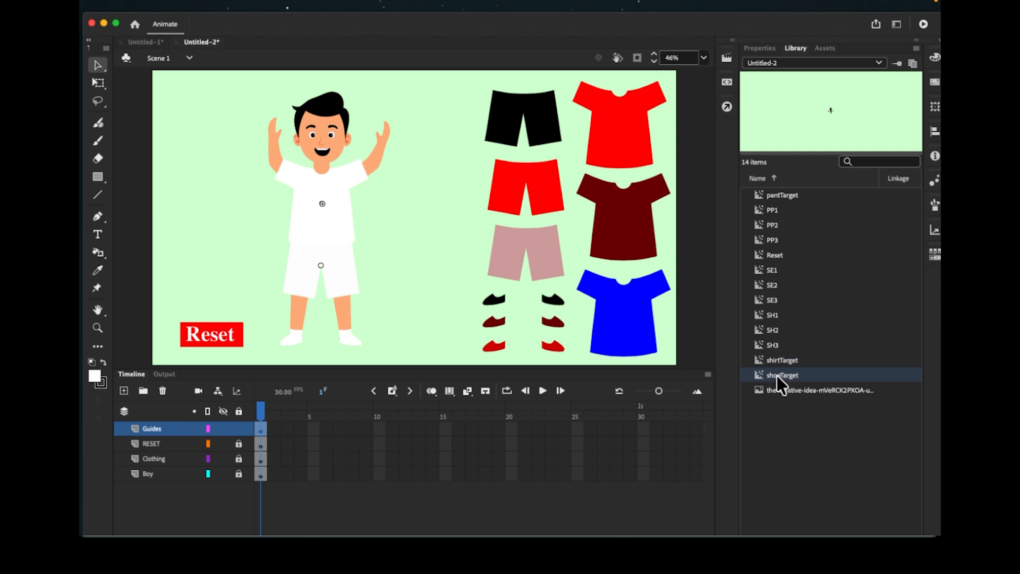
left_click_drag(777, 375, 318, 337)
key("Down")
key("Down")
key("Right")
key("Right")
key("Up")
left_click(321, 264)
key("Right")
- Lock Guides, add a top layer named Actions, and bring up the game code document
left_click(237, 428)
left_click(123, 391)
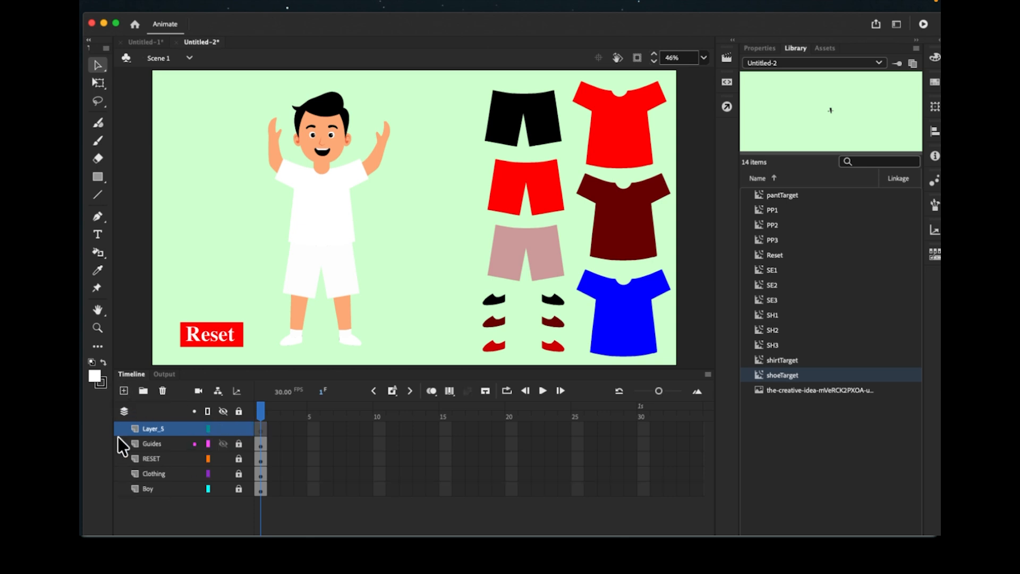
double_click(158, 427)
type("Actions")
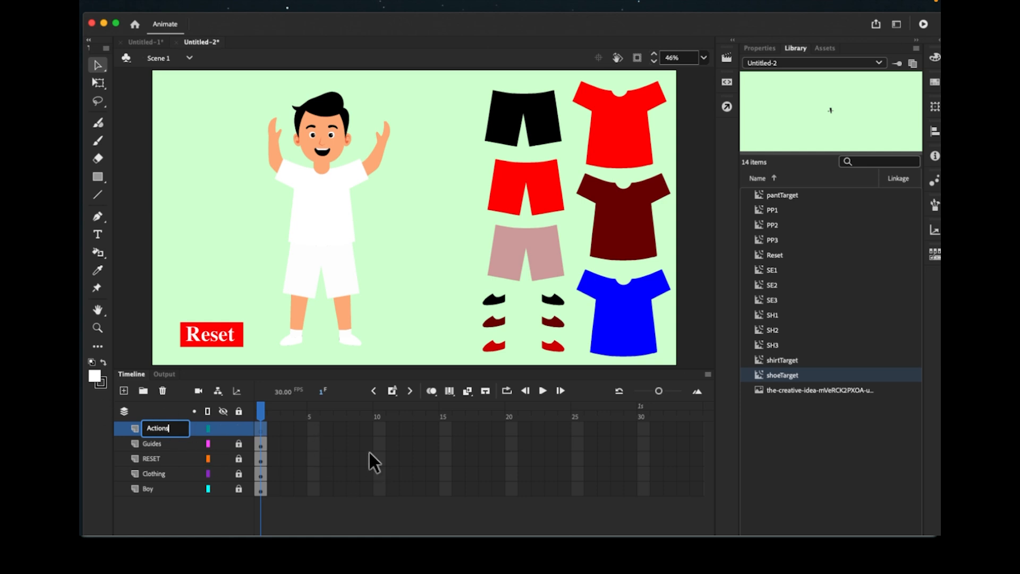
left_click(264, 428)
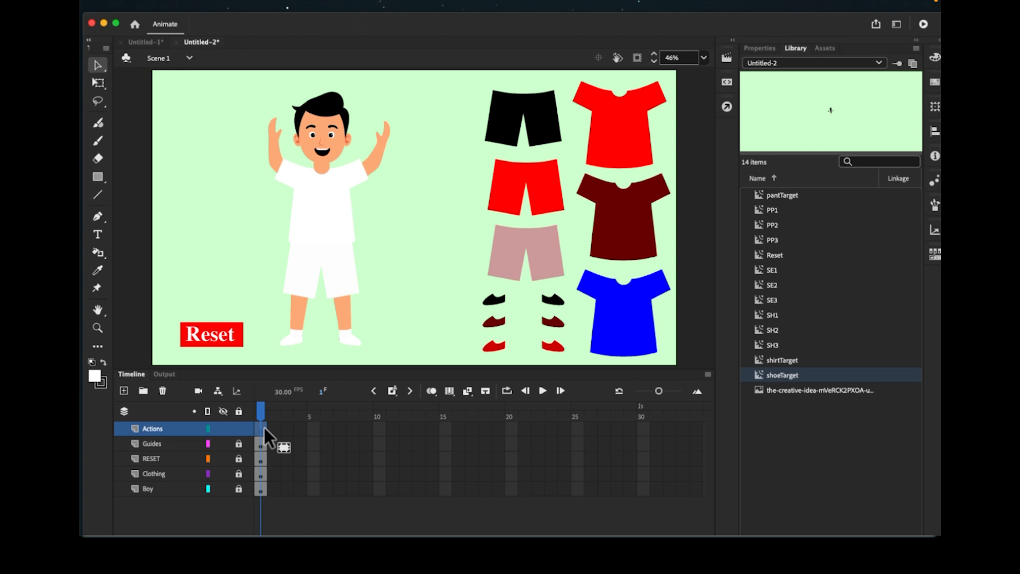
key("F9")
left_click_drag(80, 62, 551, 23)
- Select the whole drag-and-drop script in the Word document, then switch back to Animate
left_click(440, 323)
scroll(439, 324, "down", 4)
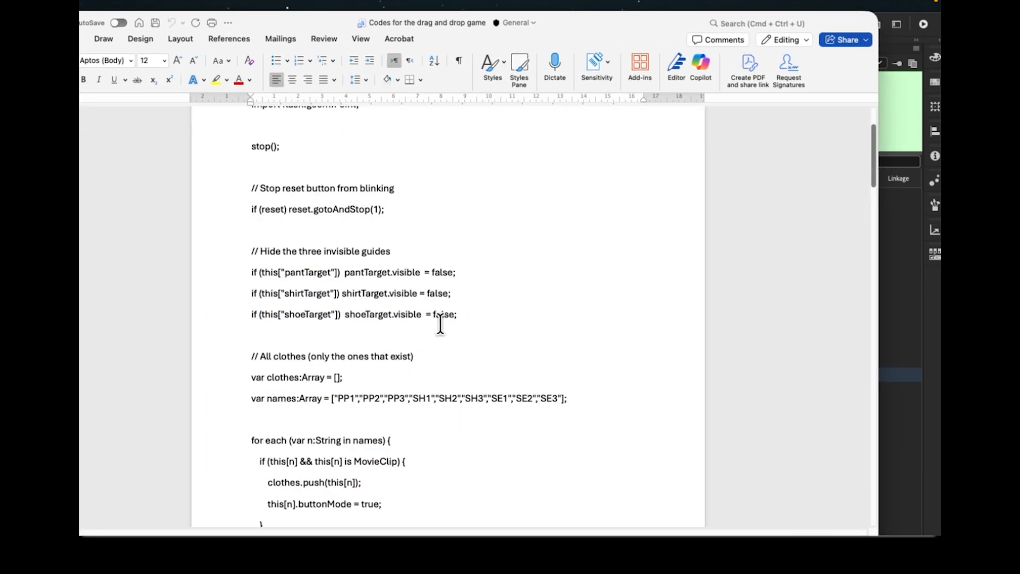
scroll(404, 404, "down", 1)
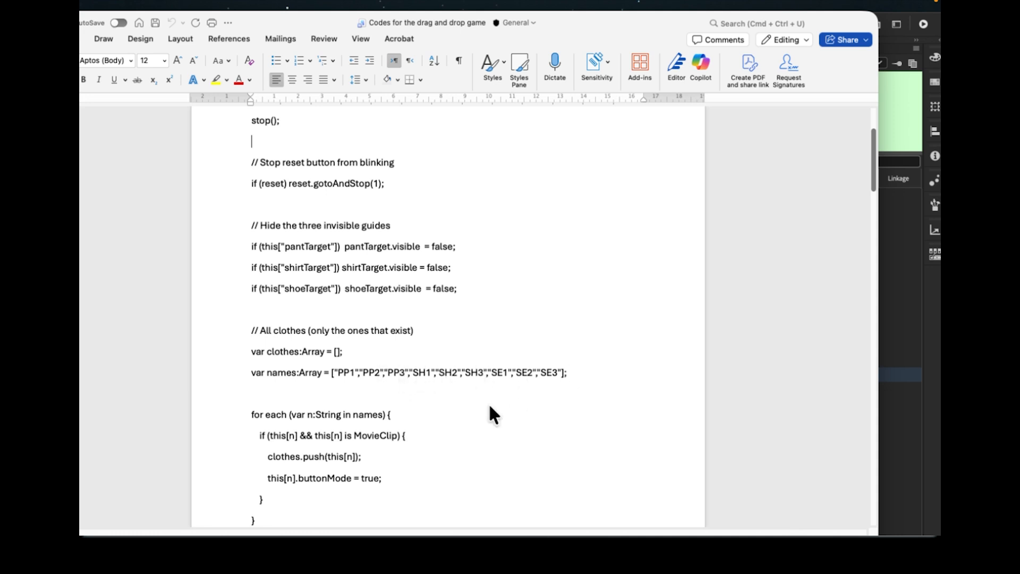
scroll(451, 462, "down", 15)
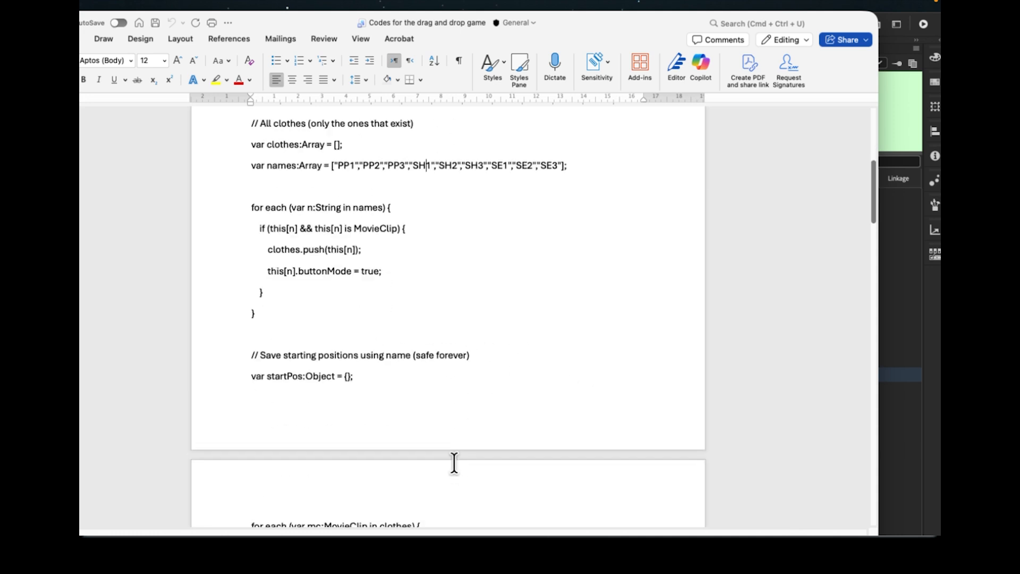
scroll(454, 464, "down", 4)
left_click(625, 357)
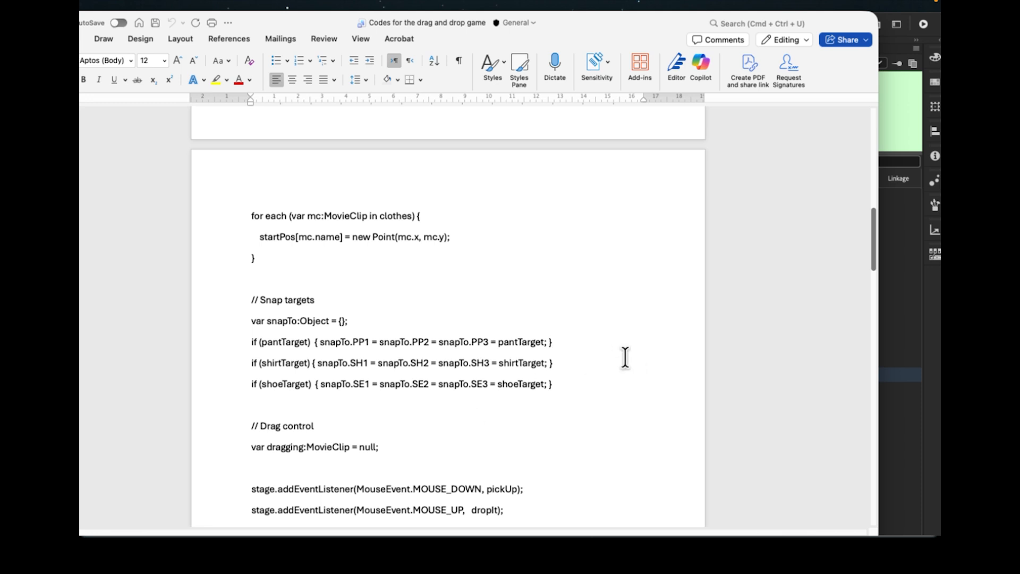
key("super+a")
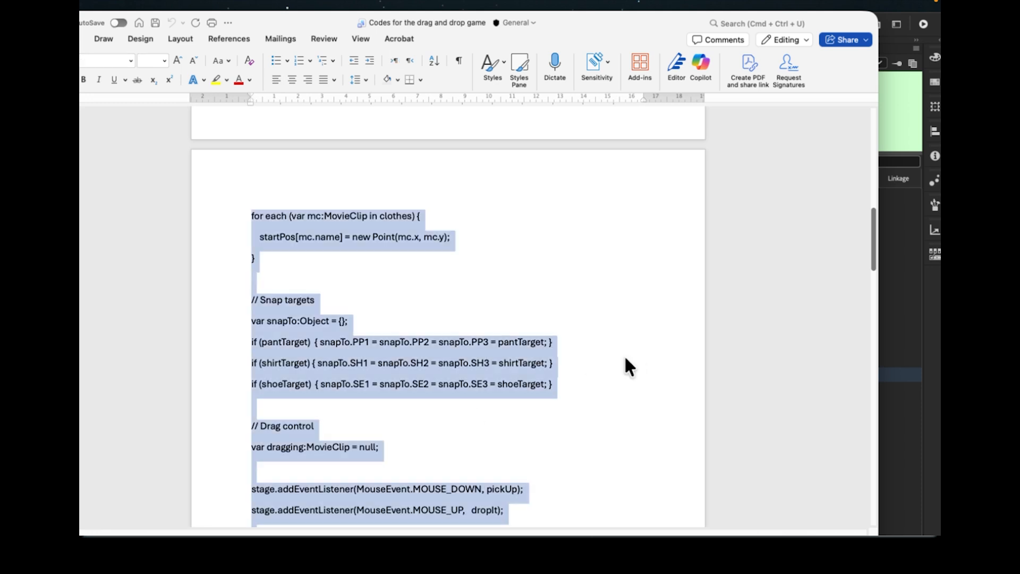
left_click(907, 251)
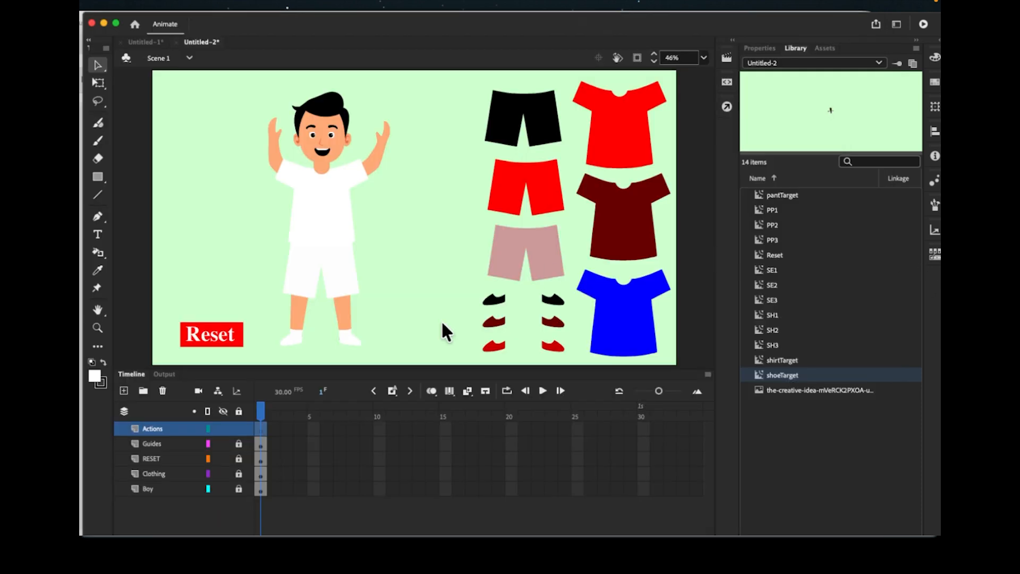
- Paste the copied 84-line game script into frame 1 of the Actions layer
right_click(264, 428)
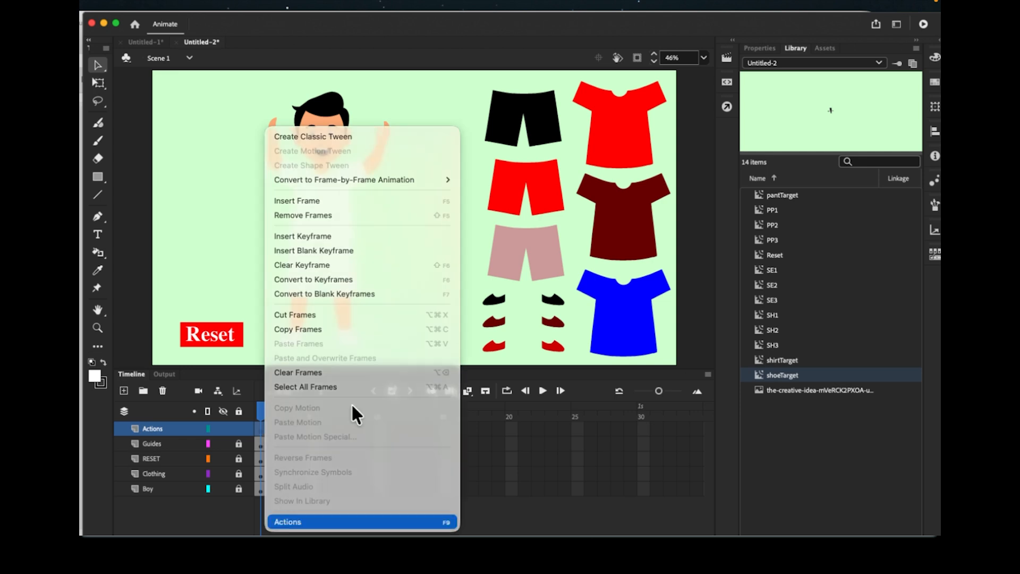
left_click(348, 521)
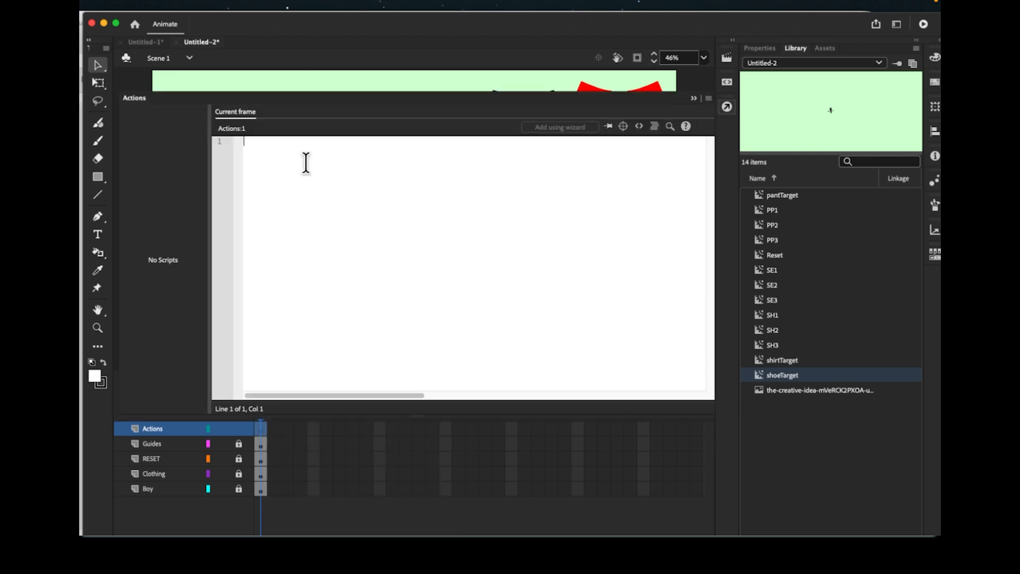
key("super+v")
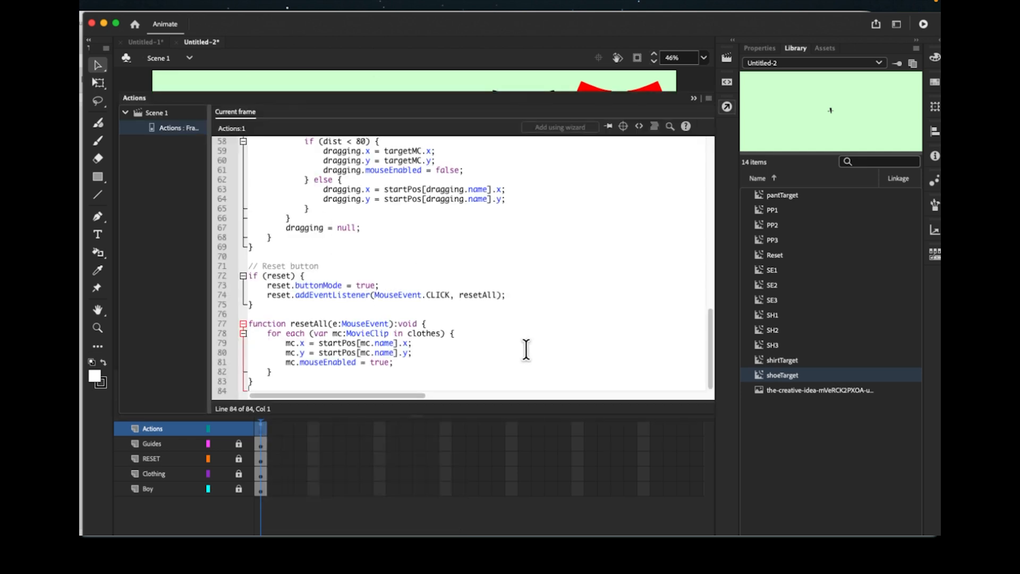
left_click(693, 99)
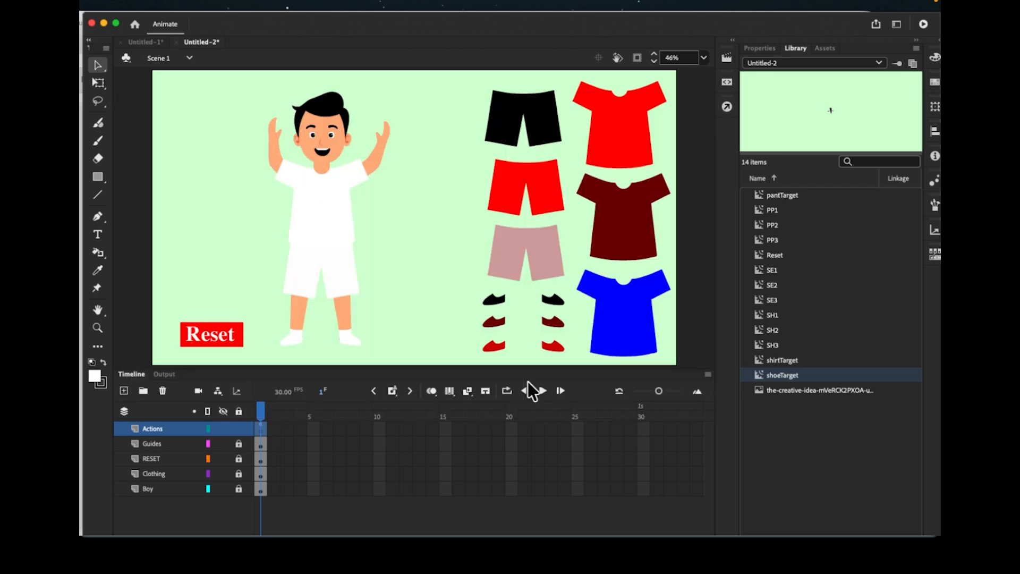
- Preview the game with Test Movie, close the player, and unlock the RESET, Clothing and Boy layers
left_click(924, 25)
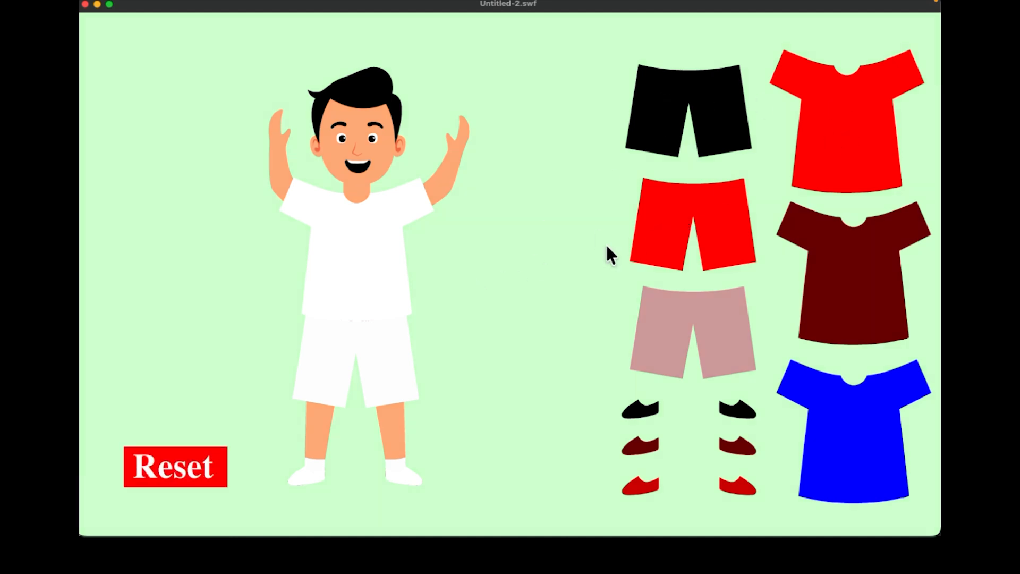
left_click(84, 4)
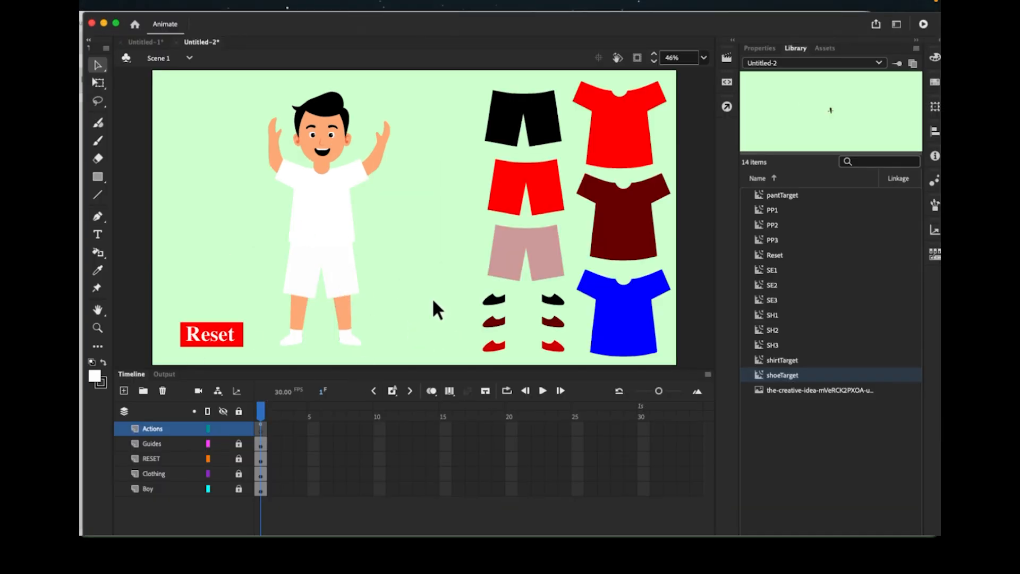
left_click(759, 48)
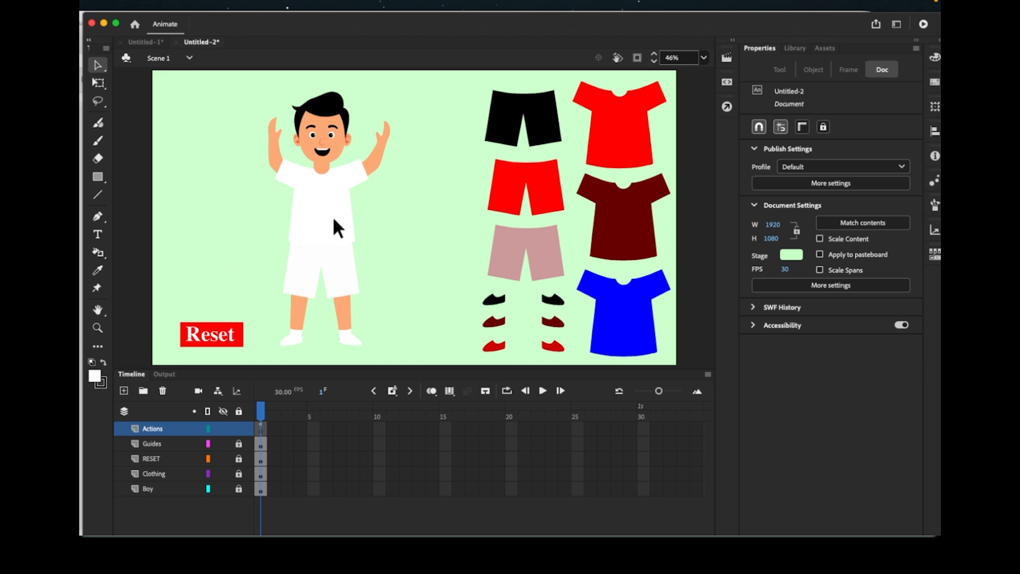
left_click(805, 45)
left_click(773, 46)
mouse_move(292, 32)
left_mouse_down()
mouse_move(353, 21)
mouse_move(278, 19)
left_mouse_up()
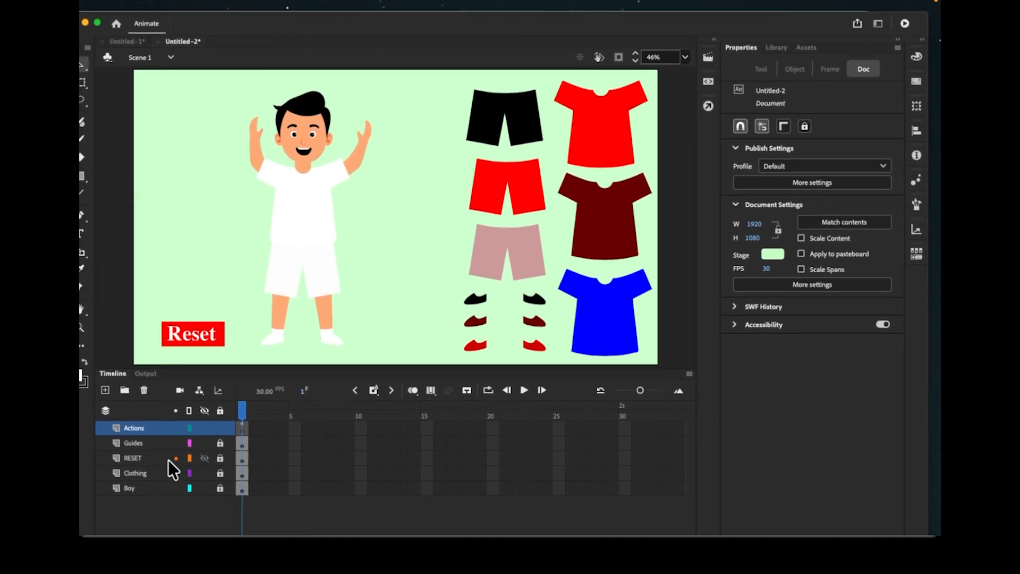
left_click(221, 446)
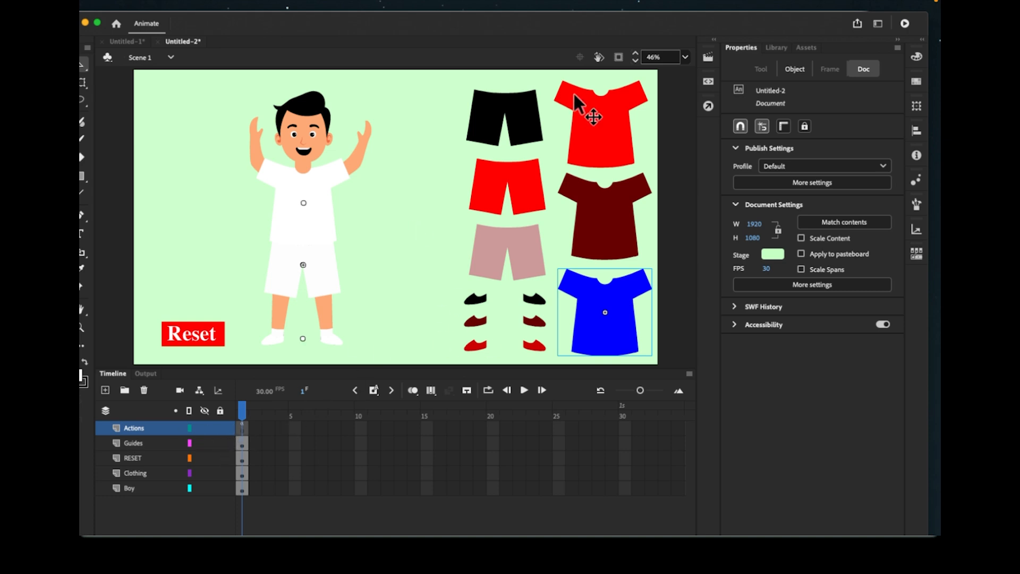
- Check instance names of the three shorts, three shirts and three shoes, then select the shoeTarget guide
left_click(529, 126)
left_click(528, 197)
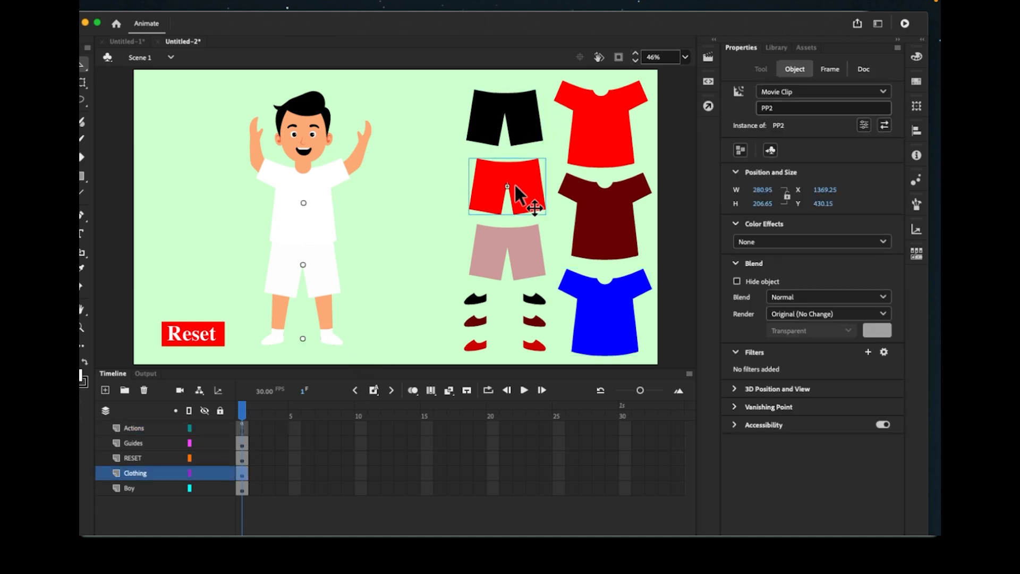
left_click(528, 266)
left_click(586, 123)
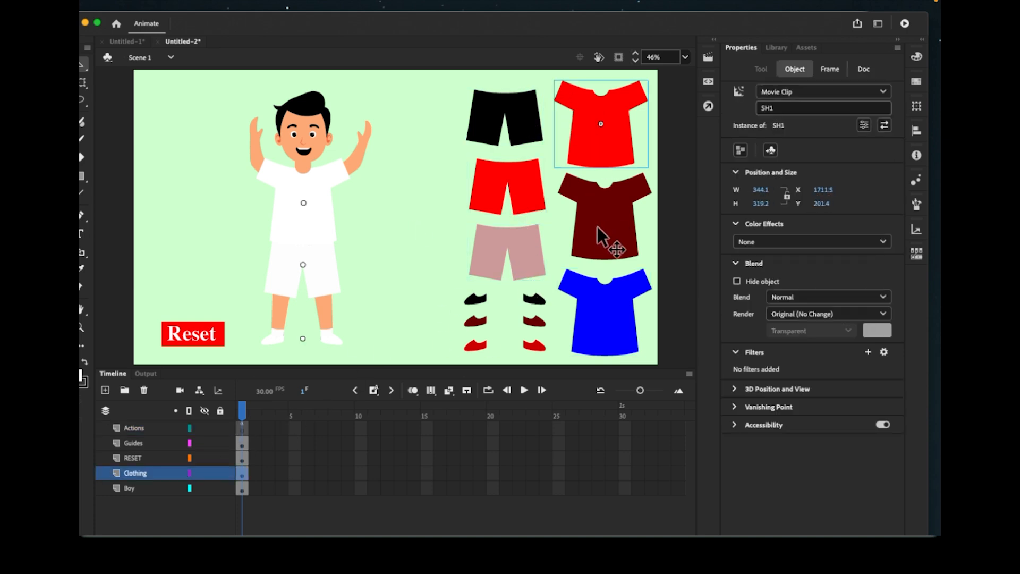
left_click(603, 238)
left_click(611, 320)
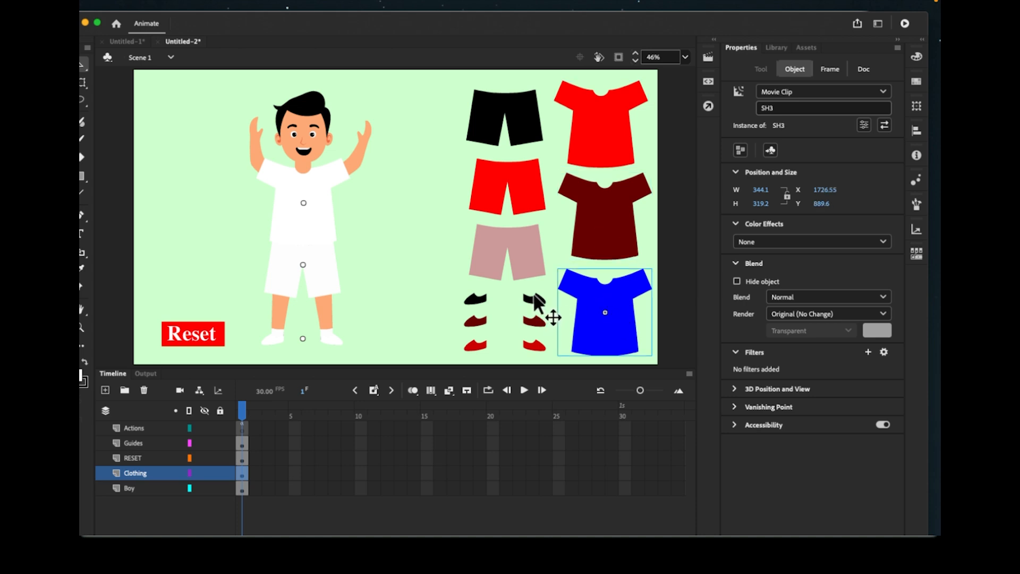
left_click(533, 300)
left_click(534, 321)
left_click(535, 345)
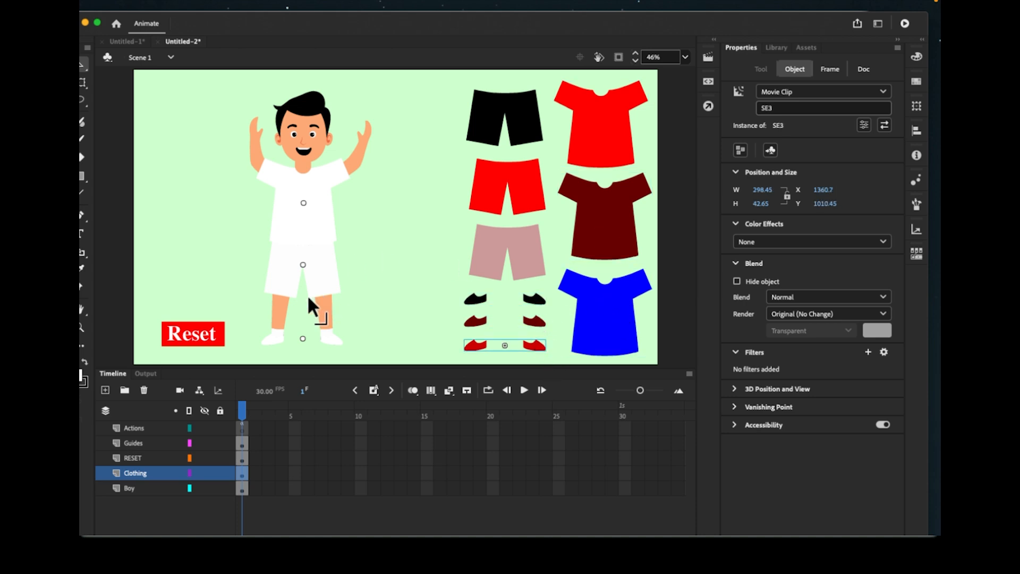
left_click(304, 340)
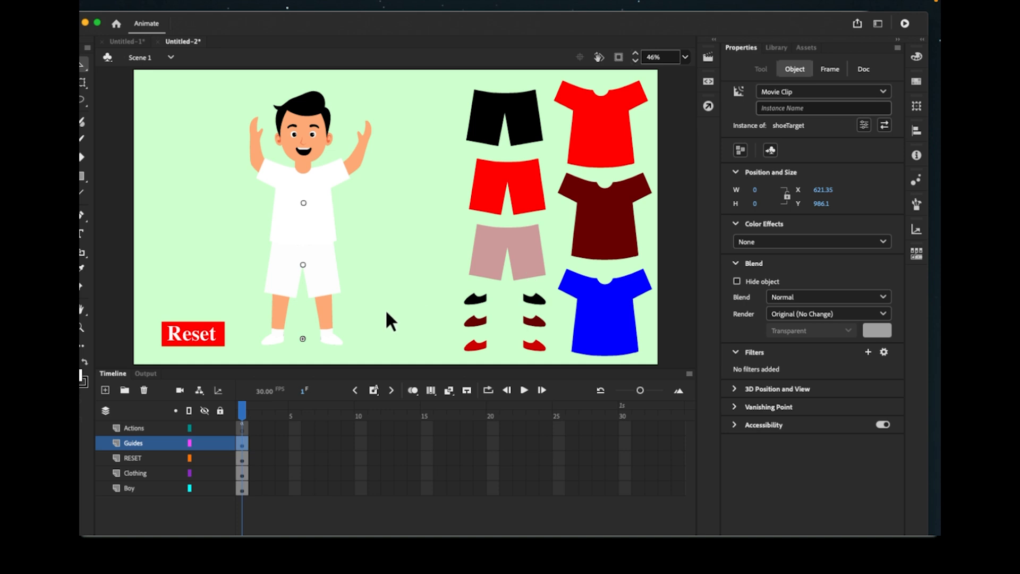
- Name the feet guide shoeTarget and the shorts guide pantTarget
left_click(809, 109)
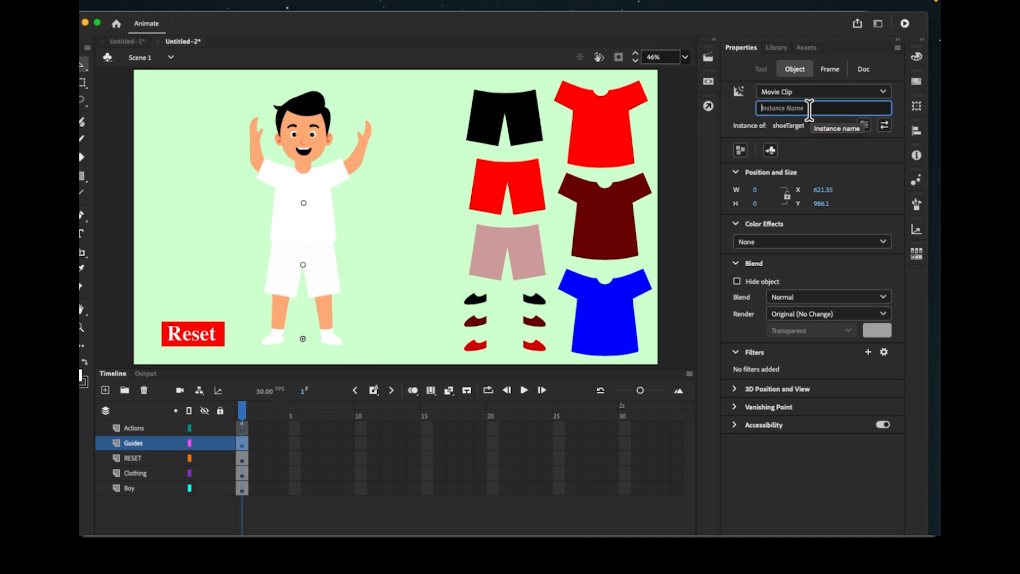
type("sjH")
key("BackSpace")
key("BackSpace")
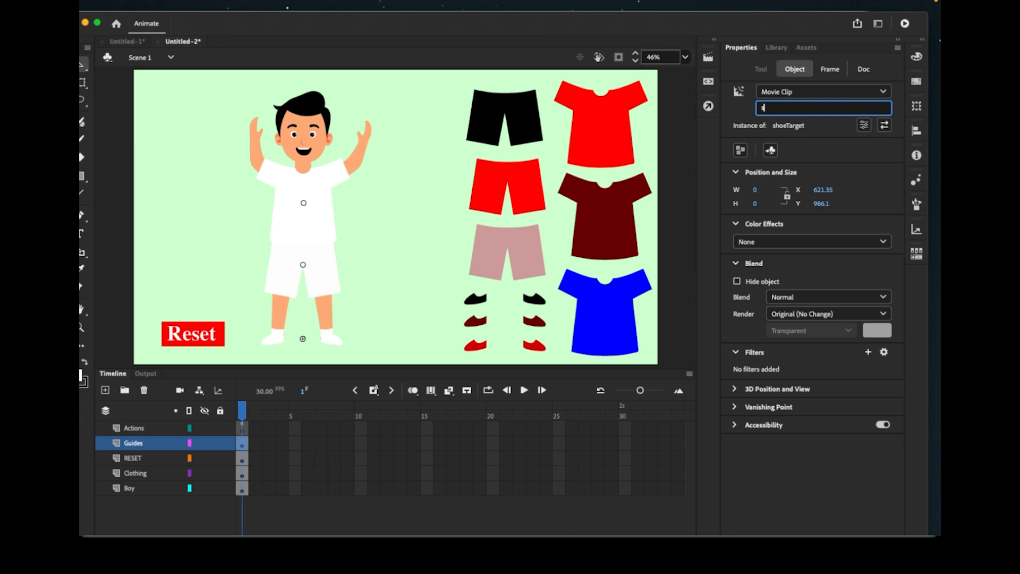
type("hoeTarget")
left_click(303, 265)
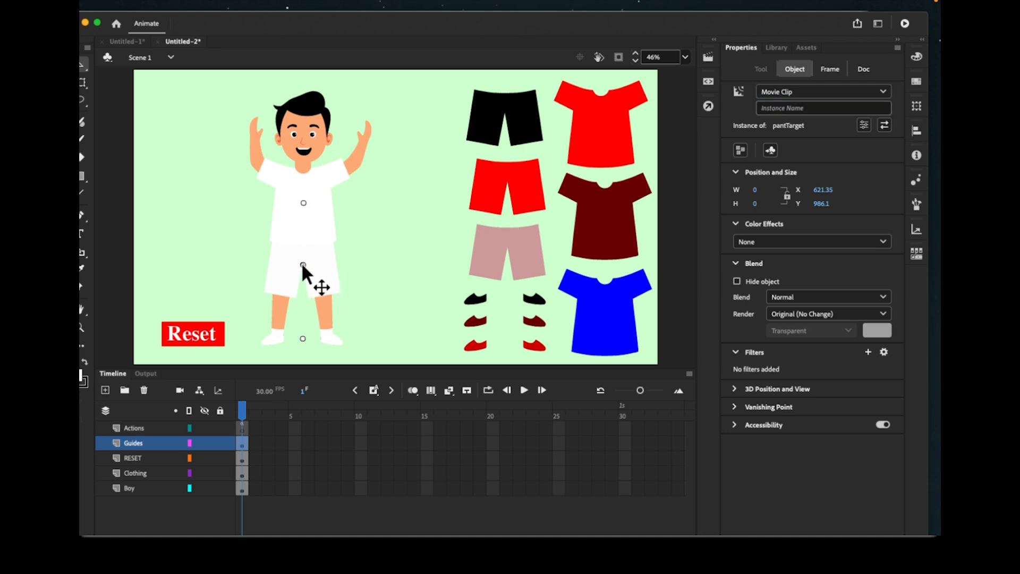
left_click(775, 108)
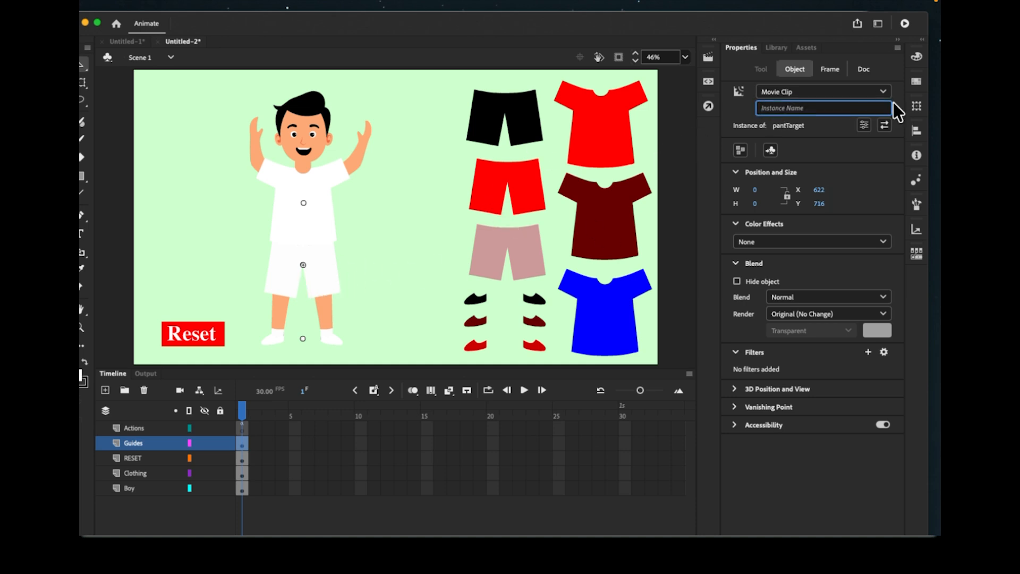
type("pantTar")
type("get")
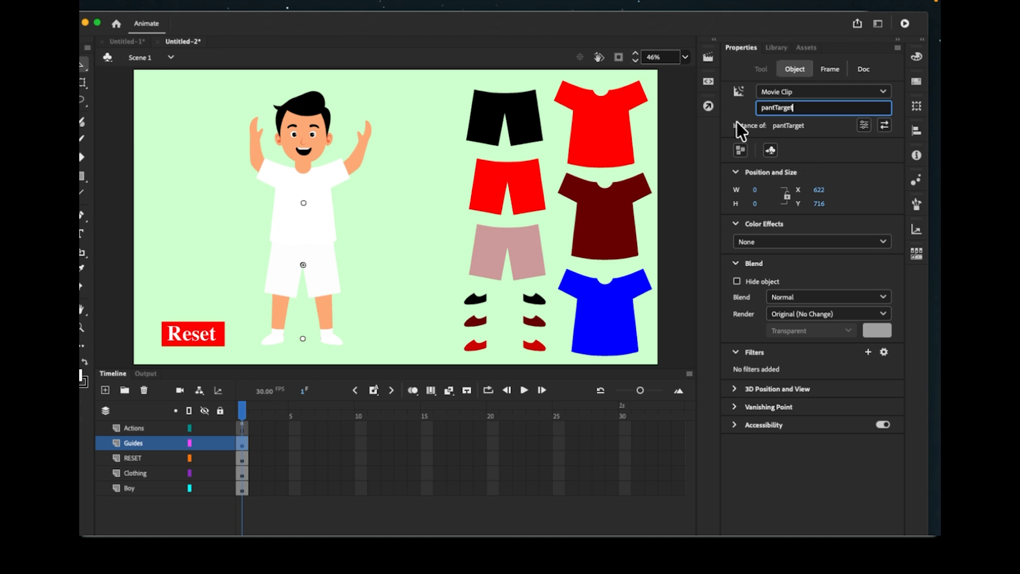
- Name the chest guide shirtTarget, then select the Reset clip
left_click(304, 203)
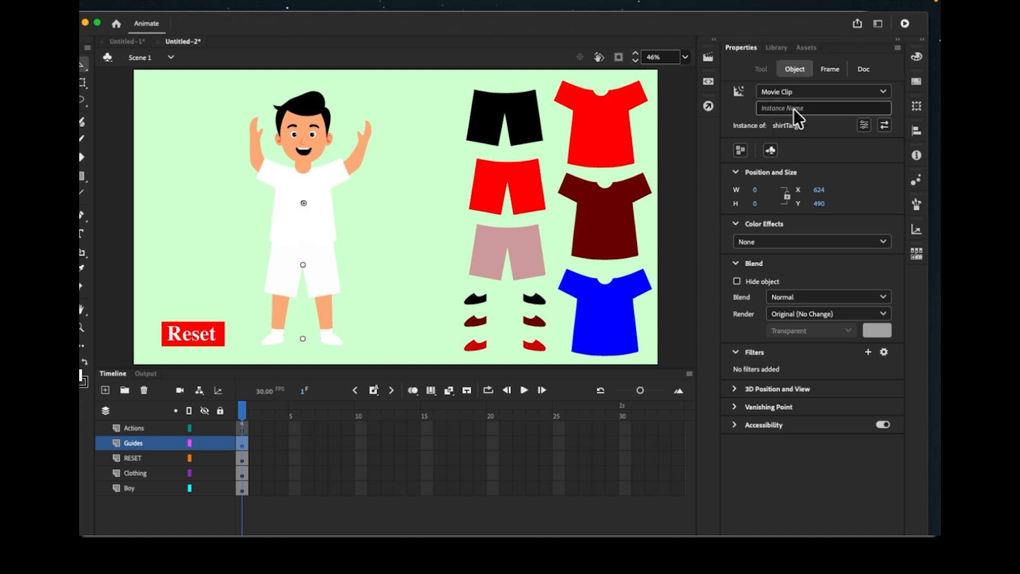
left_click(839, 108)
type("shirt")
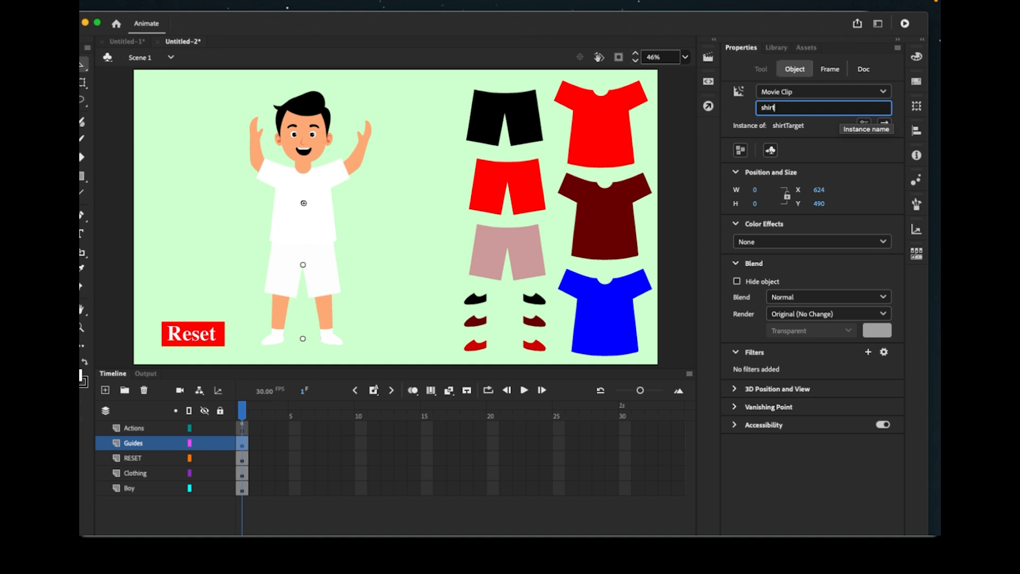
type("Target")
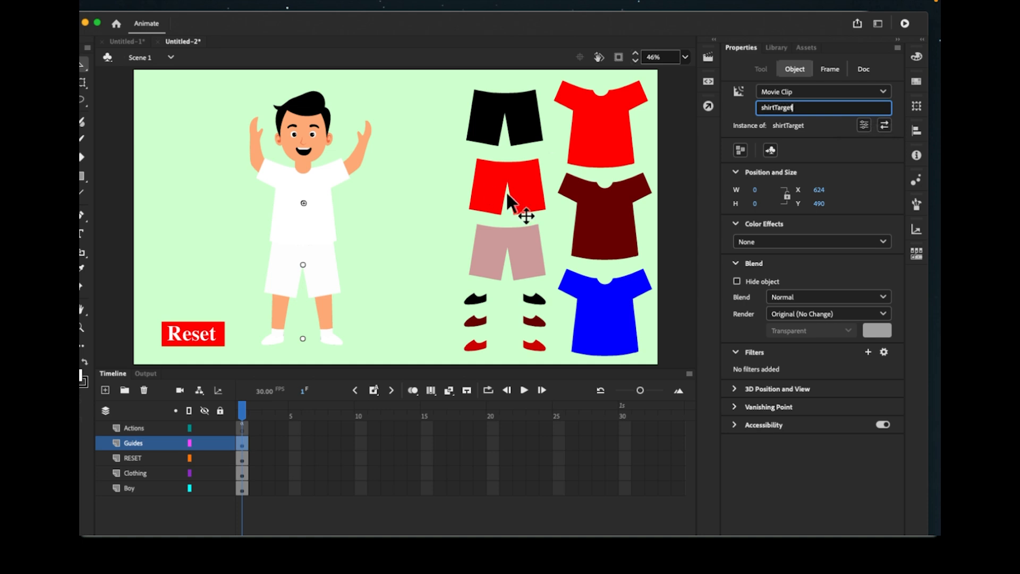
left_click(410, 223)
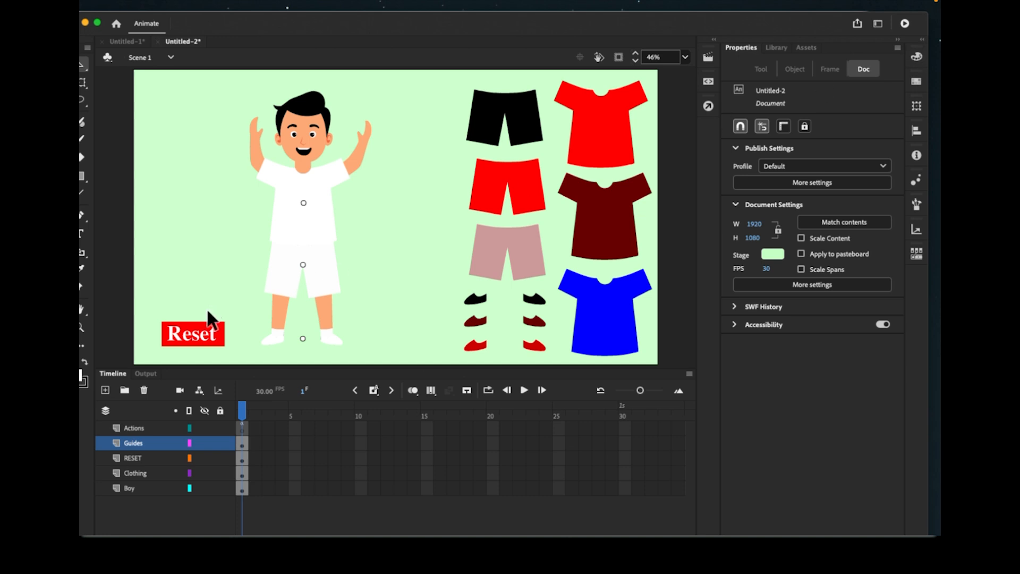
left_click(215, 335)
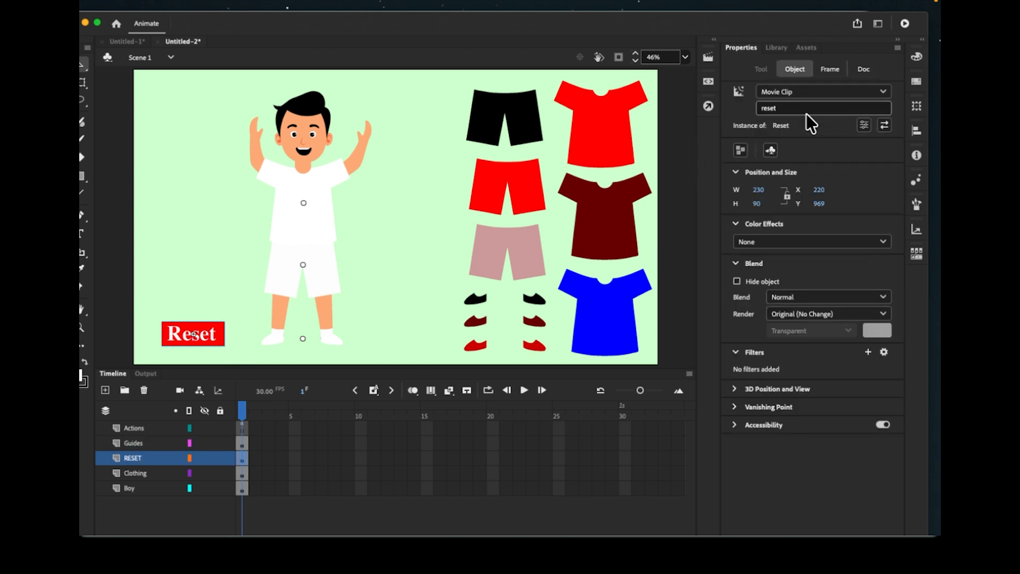
- Run Test Movie and try the black, red and pink shorts, resetting after each
left_click(905, 26)
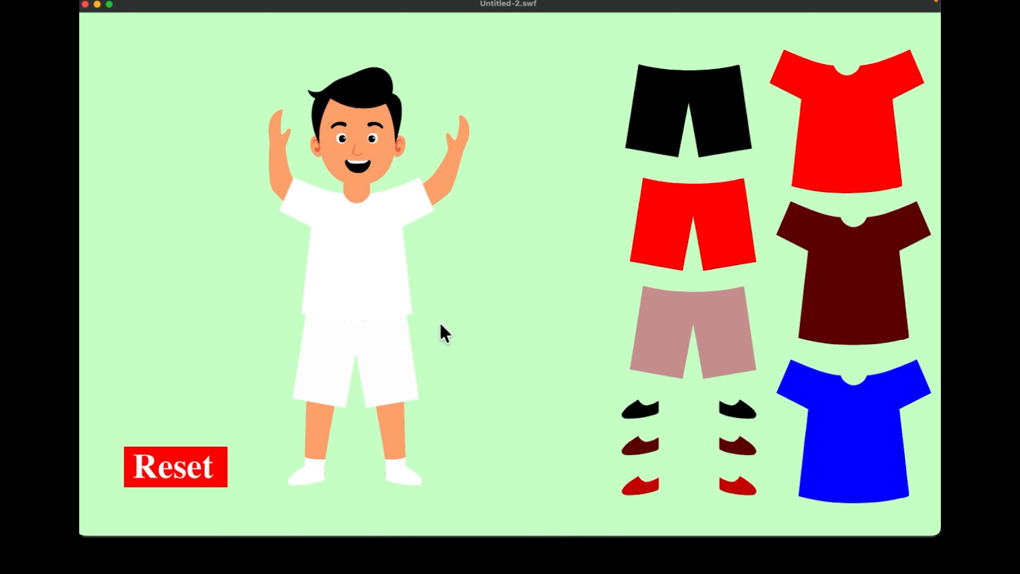
left_click_drag(699, 102, 362, 331)
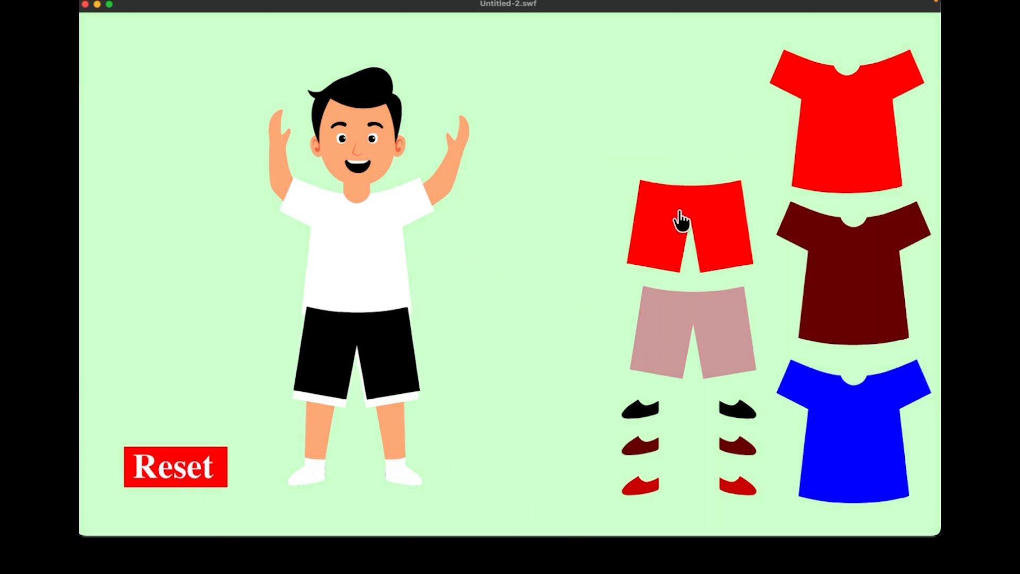
left_click(203, 476)
left_click_drag(634, 223, 358, 387)
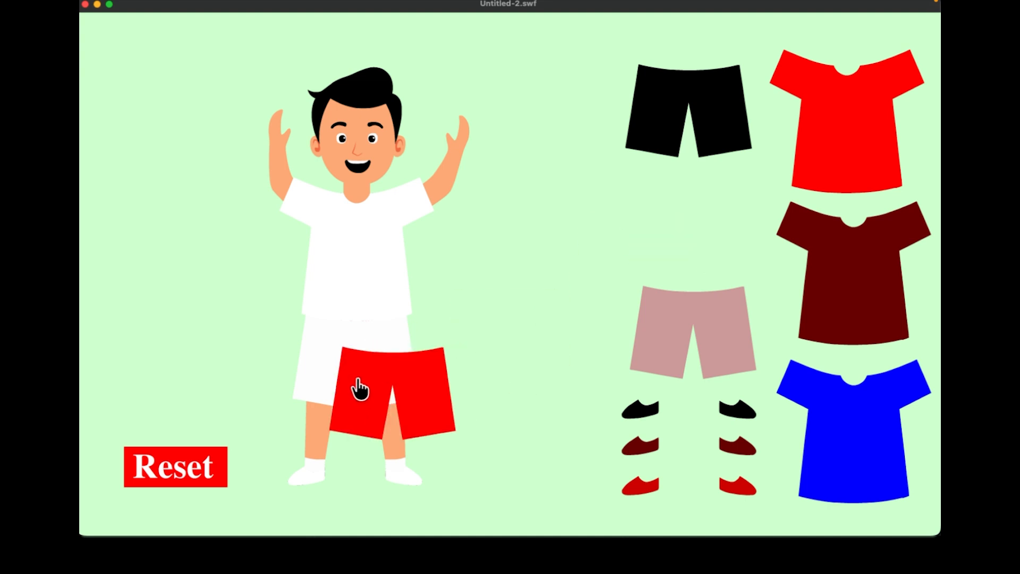
left_click(196, 481)
left_click_drag(683, 337, 352, 414)
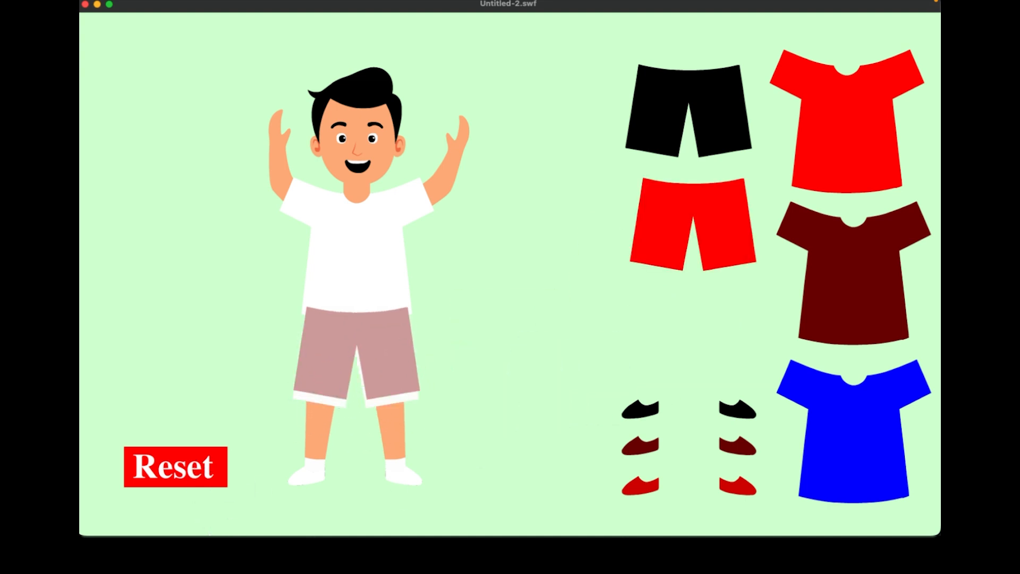
left_click(199, 481)
- Try the brown and blue shirts with Reset, then put the red shirt on
left_click_drag(814, 296, 419, 297)
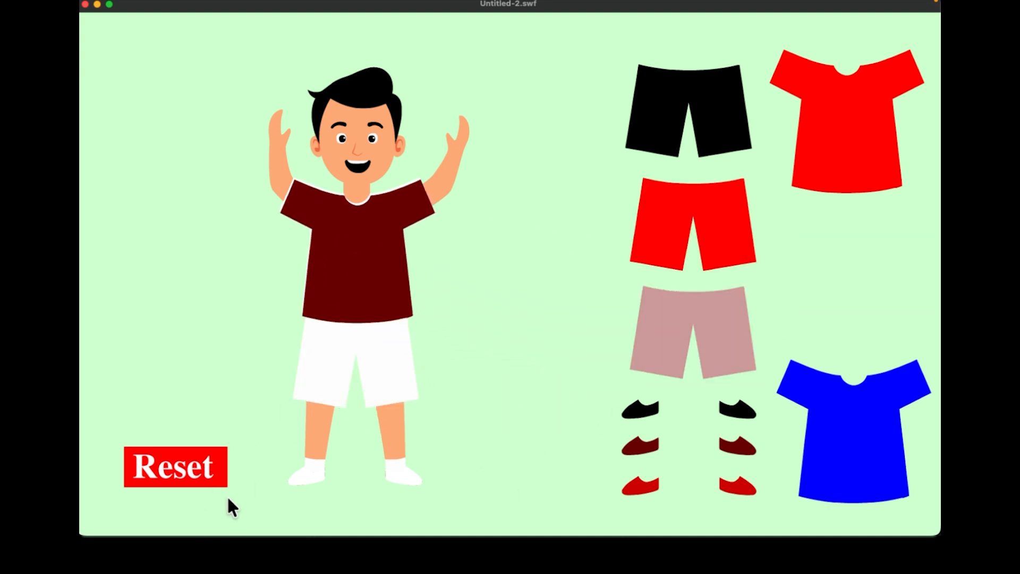
left_click(200, 478)
left_click_drag(884, 467, 420, 290)
left_click(178, 485)
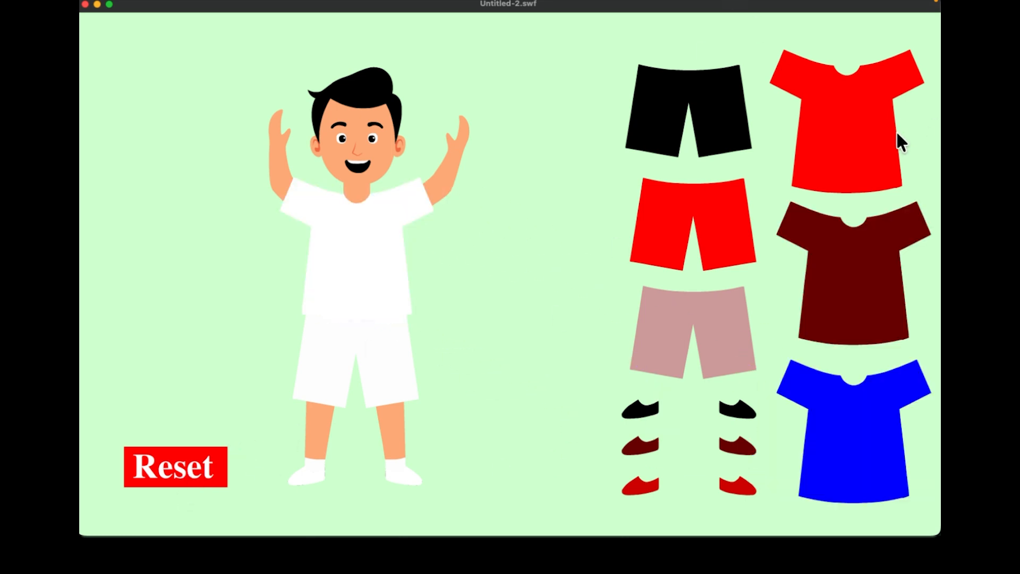
left_click_drag(866, 169, 318, 249)
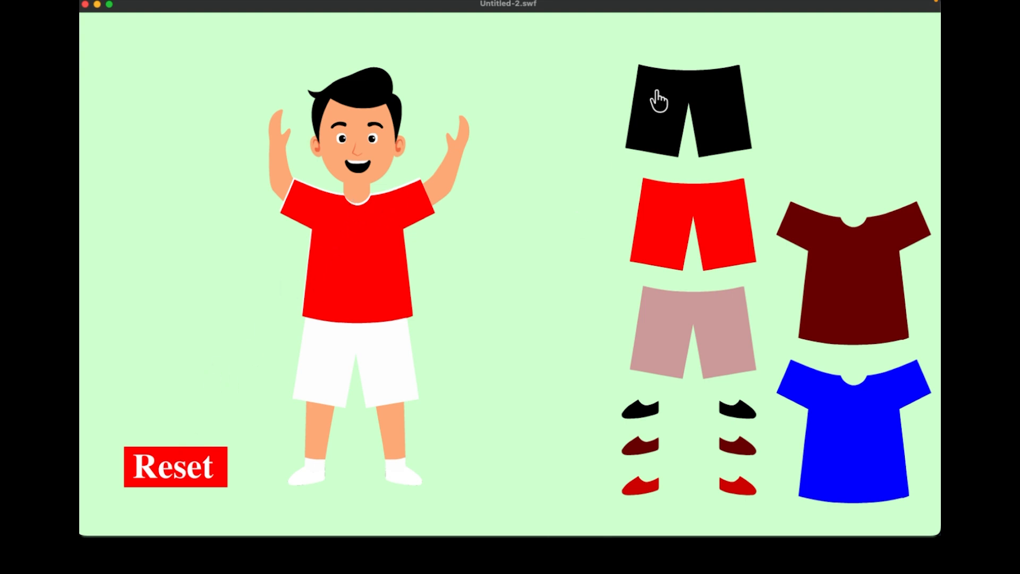
- Test the black shorts and black, dark red and red shoes with Reset, then the red shirt
left_click_drag(656, 101, 365, 384)
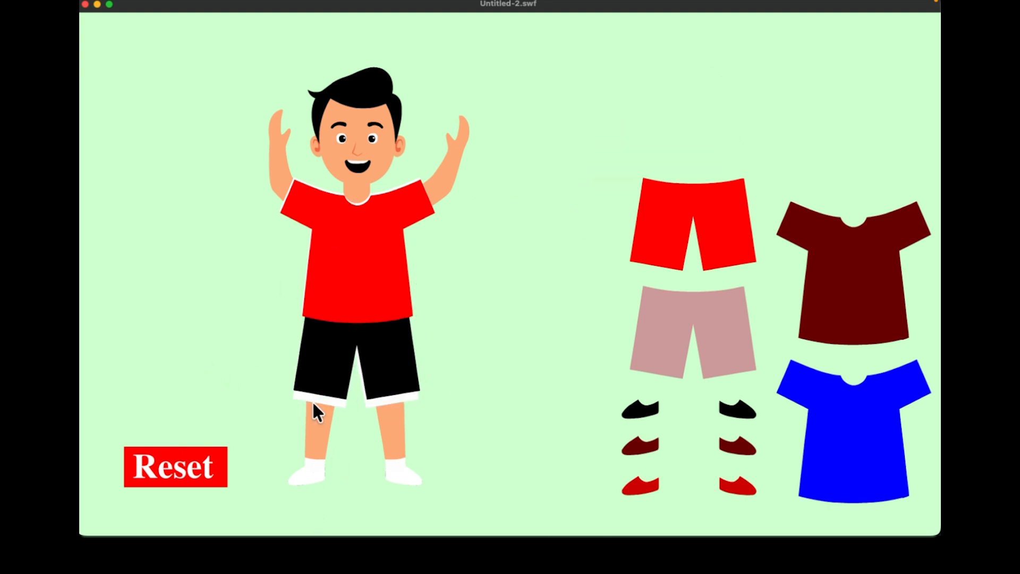
left_click_drag(632, 415, 293, 479)
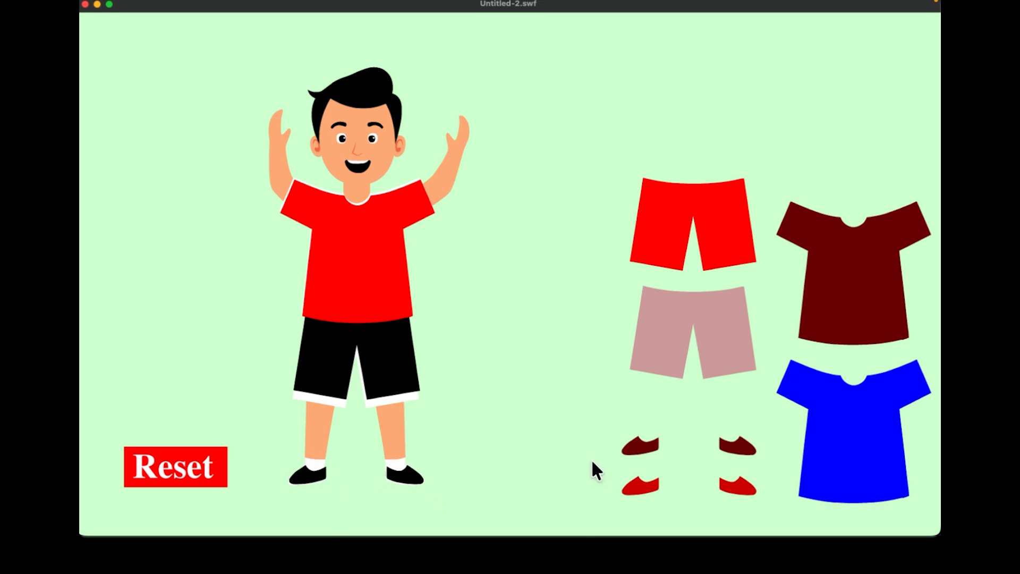
left_click(154, 473)
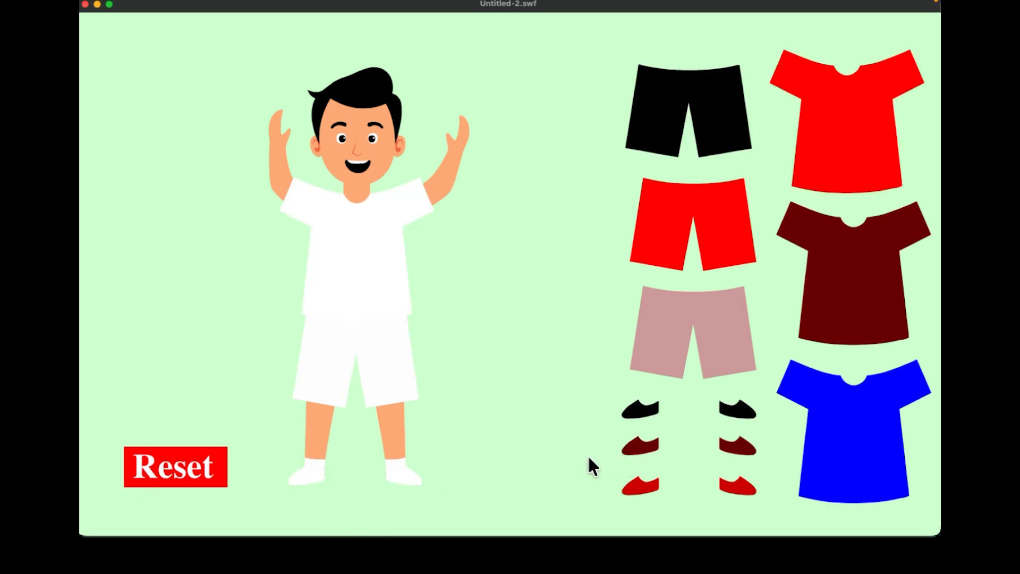
left_click_drag(645, 457, 319, 484)
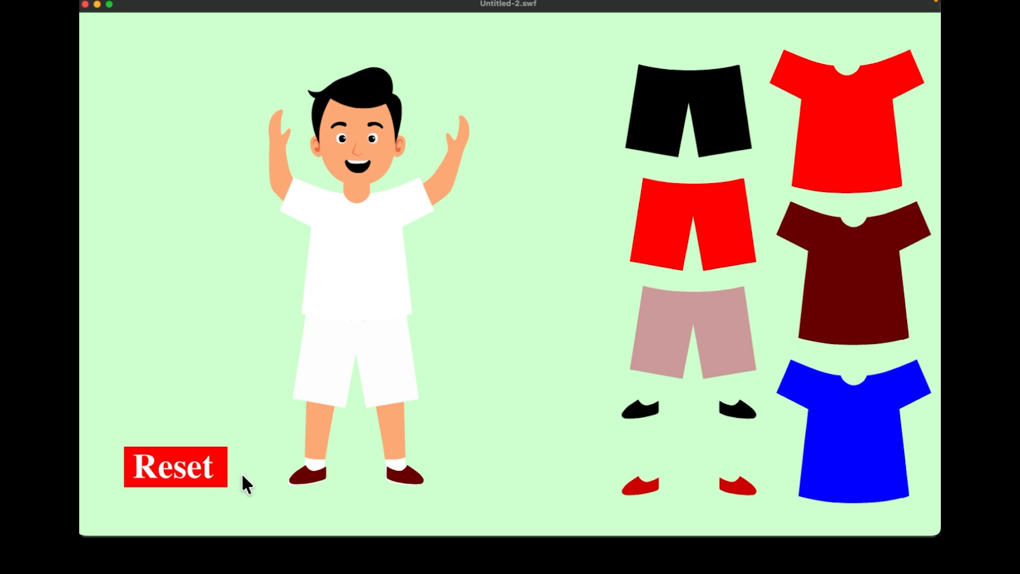
left_click(205, 478)
left_click_drag(639, 492, 287, 488)
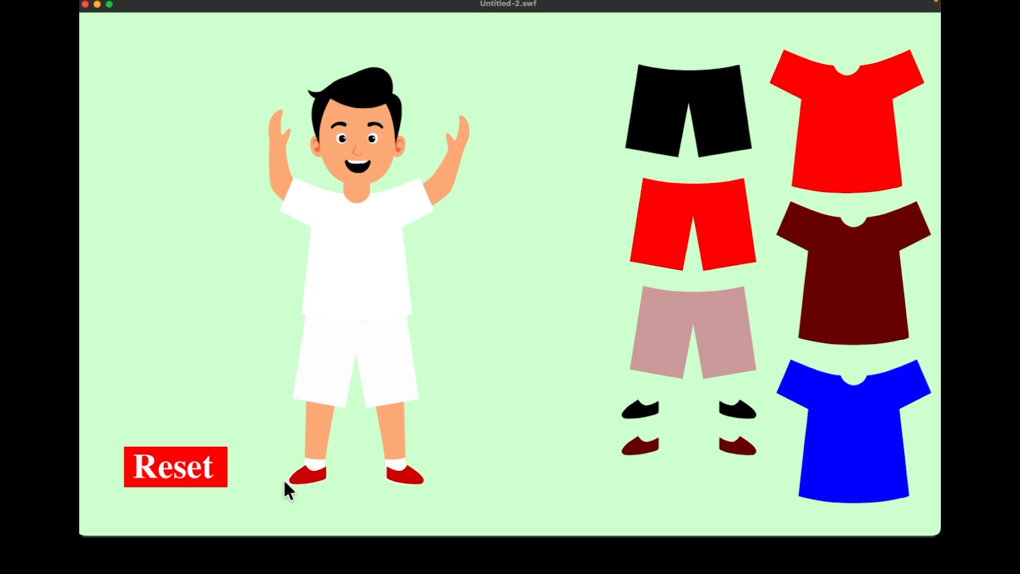
left_click(178, 469)
left_click_drag(867, 132, 375, 266)
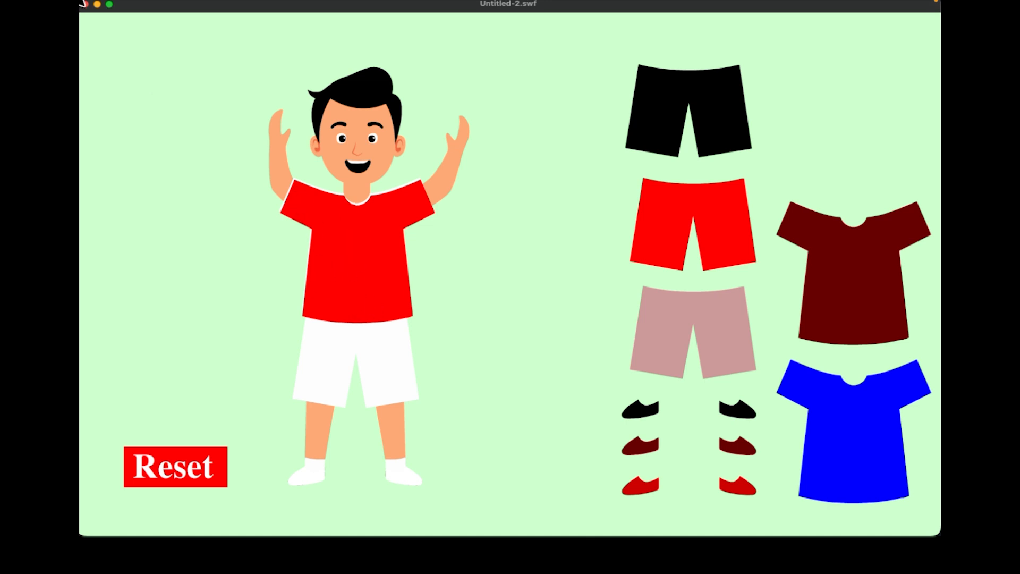
- Close the player, select shirtTarget, and rerun the game testing the red shirt with Reset
left_click(85, 5)
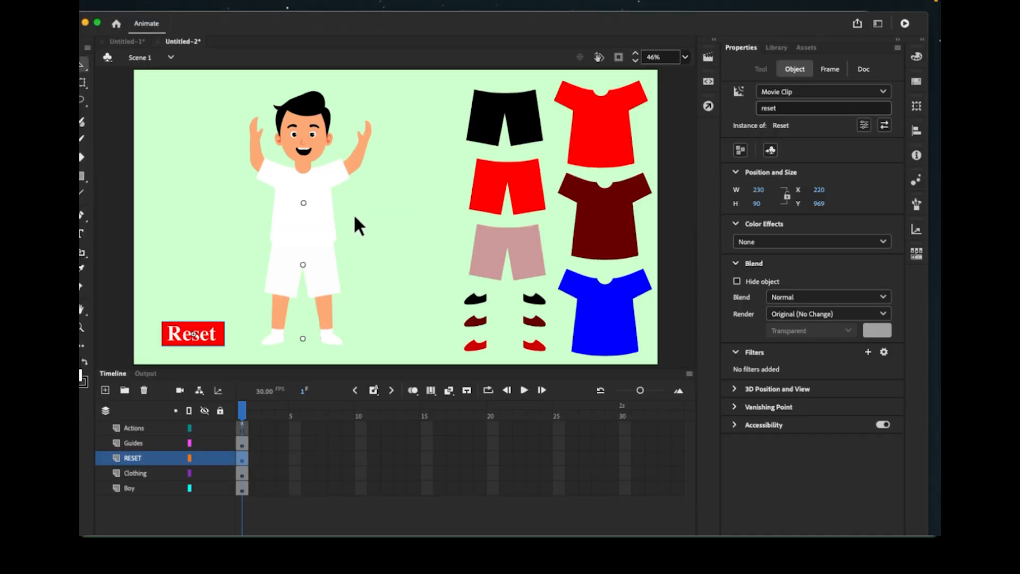
left_click(302, 204)
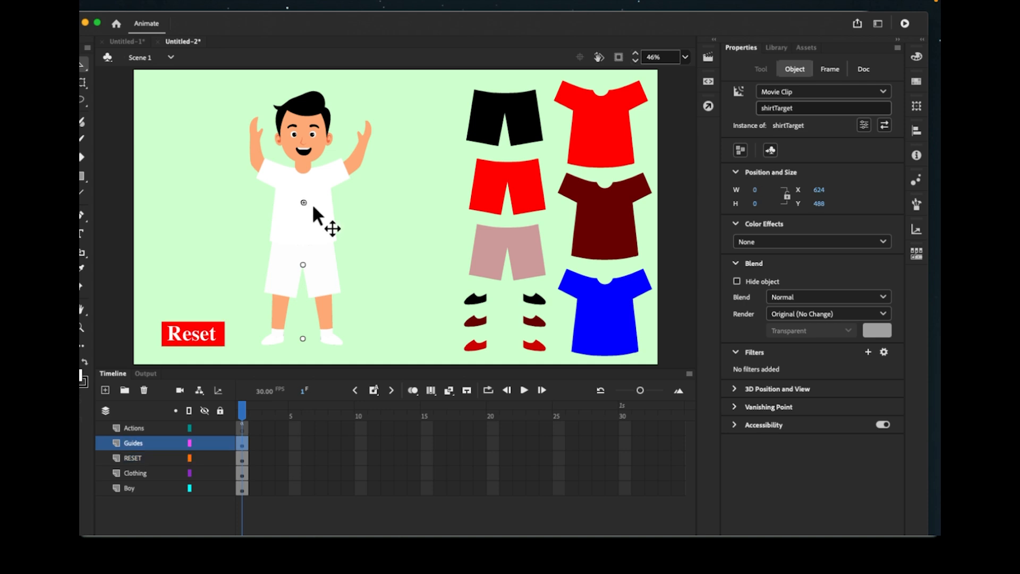
left_click(905, 24)
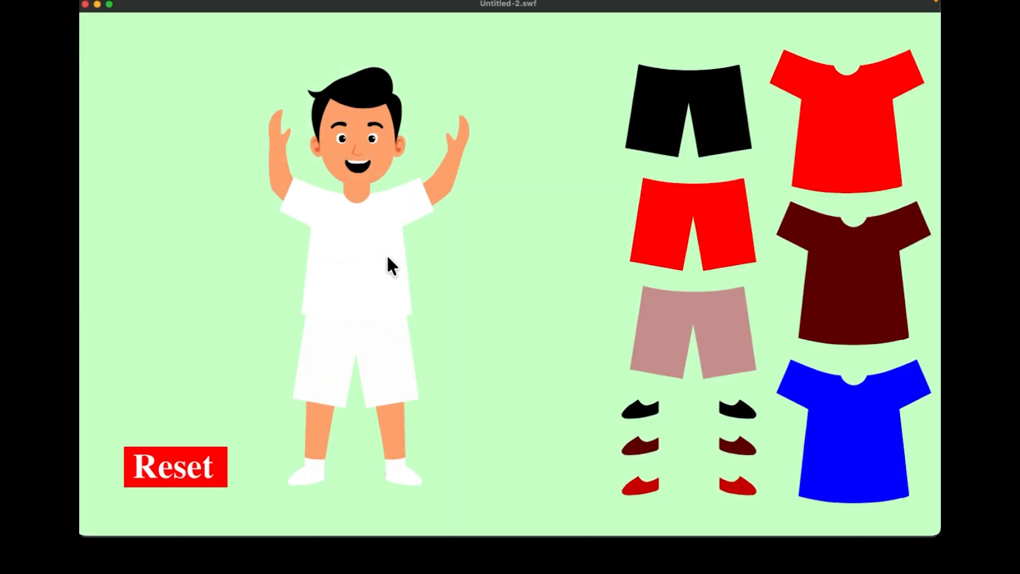
left_click_drag(846, 120, 370, 255)
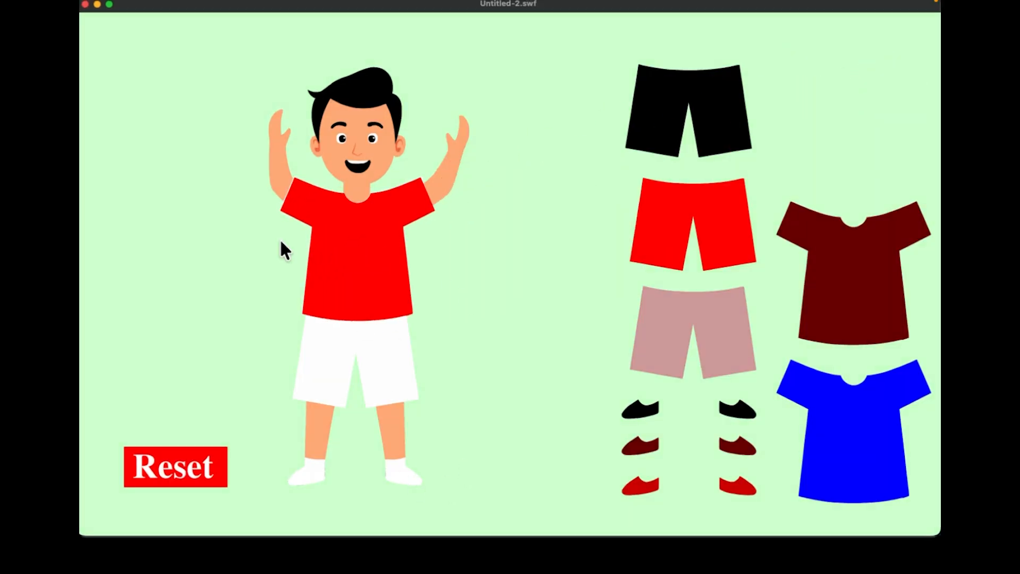
left_click(182, 480)
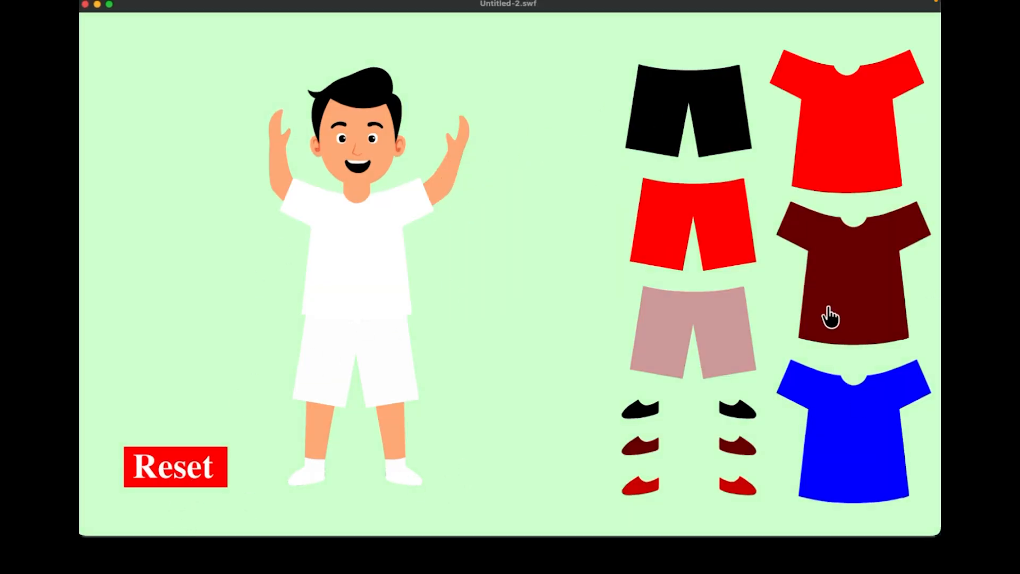
- Test the maroon and blue shirts and red shorts, then close the player and select pantTarget
left_click_drag(829, 314, 333, 297)
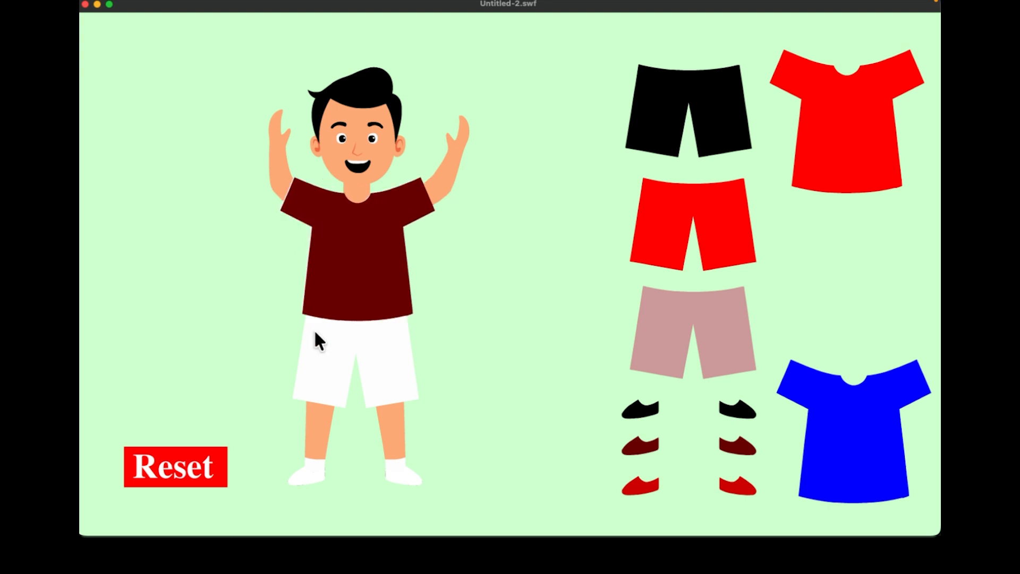
left_click(188, 477)
left_click_drag(847, 462, 355, 281)
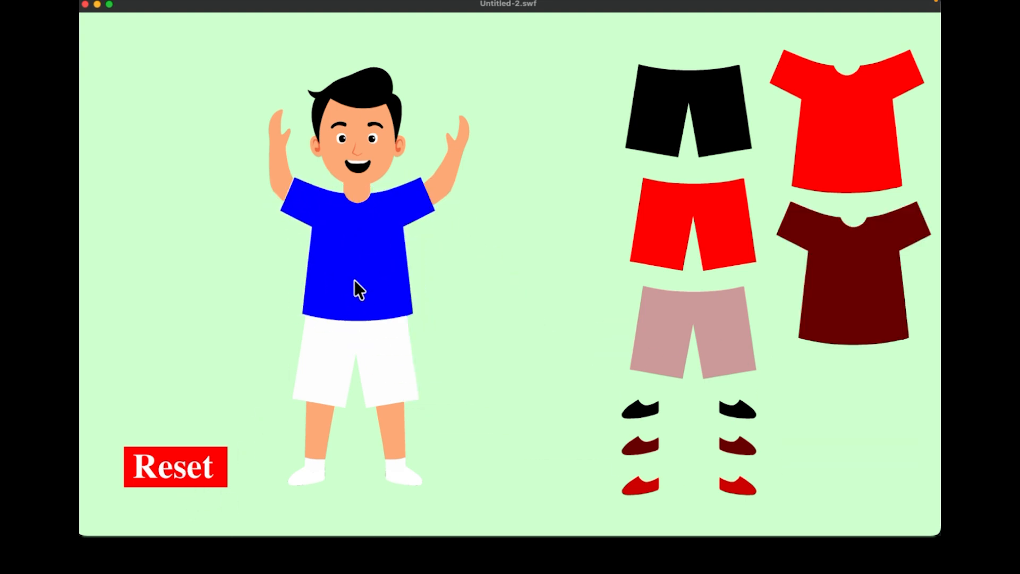
left_click(195, 469)
left_click_drag(700, 233, 366, 346)
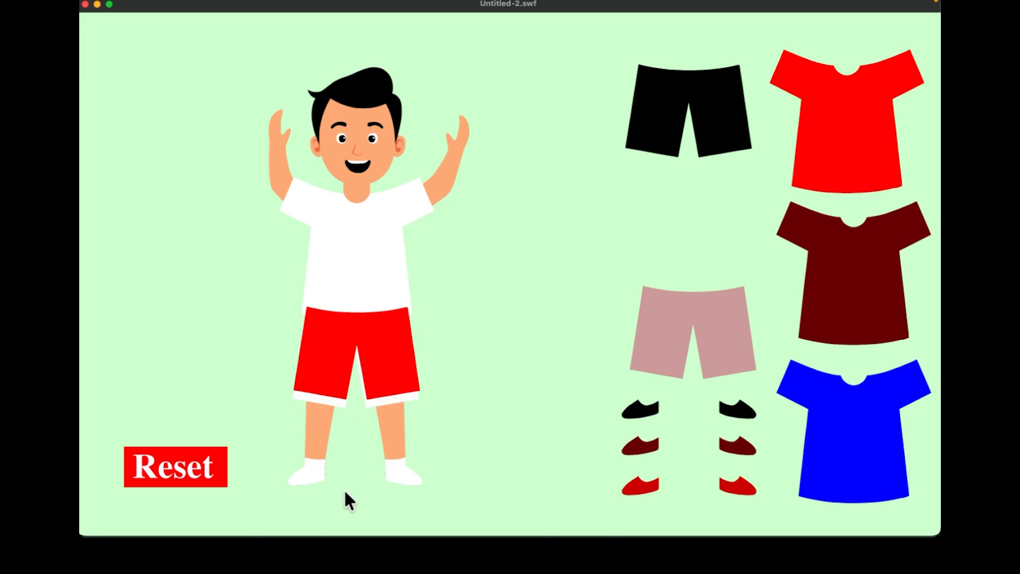
left_click(85, 4)
left_click(302, 264)
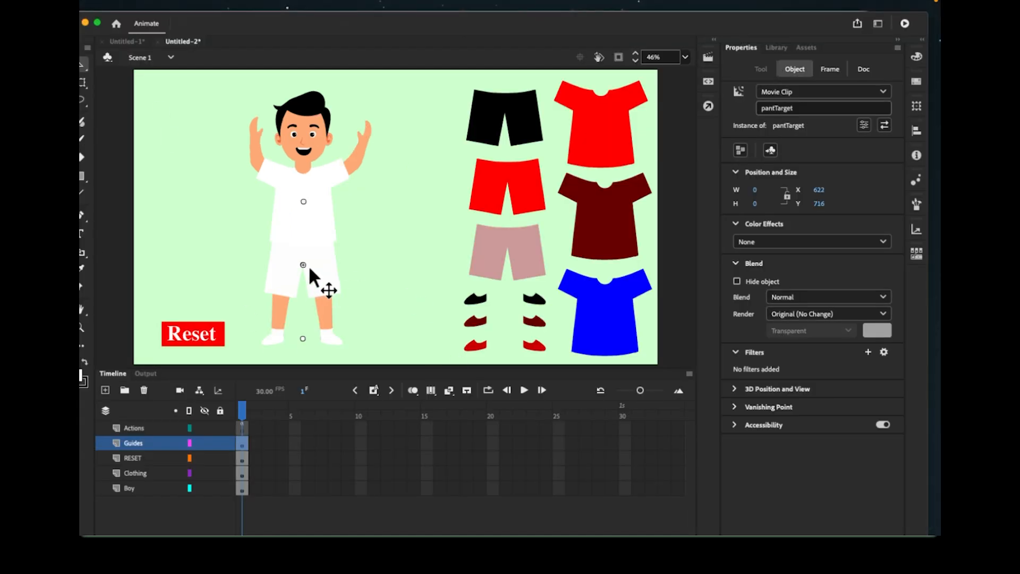
- Nudge pantTarget down one step and test the pink shorts in the player
key("Down")
key("Down")
key("Down")
key("Down")
key("Down")
key("Down")
key("Down")
key("Down")
key("Down")
key("Down")
key("Down")
key("Down")
left_click(905, 24)
left_click_drag(687, 351, 346, 367)
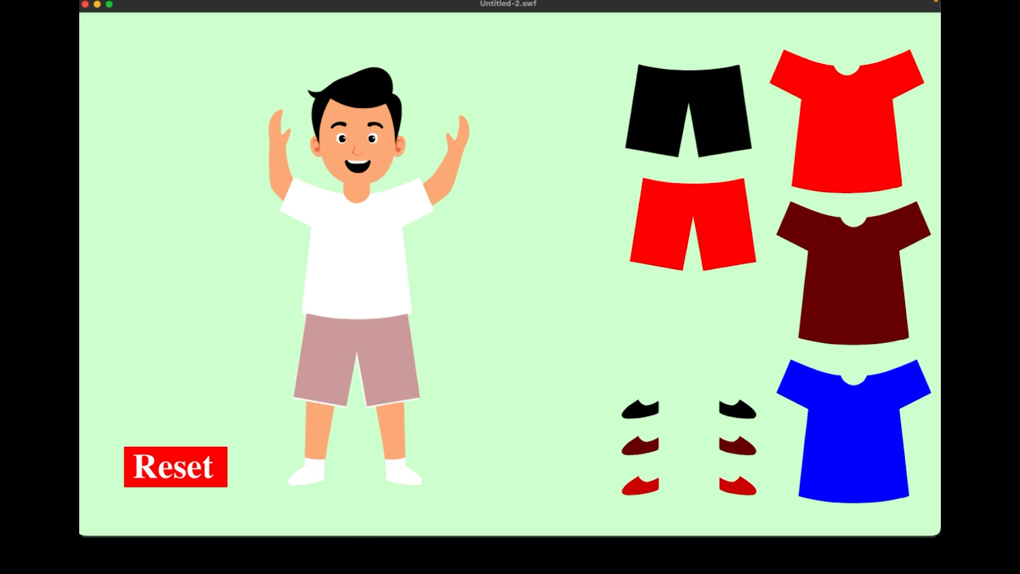
left_click(85, 4)
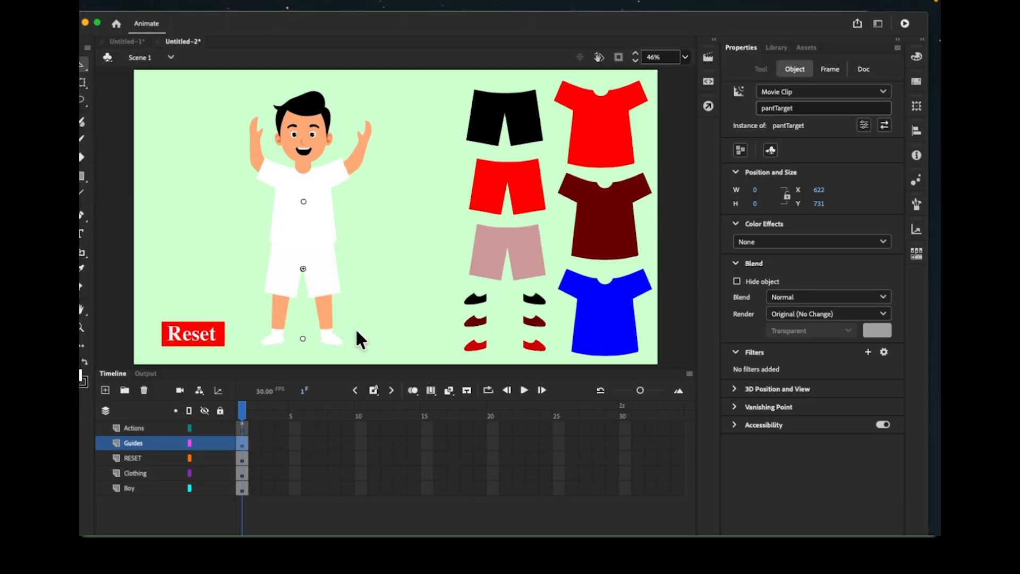
- Nudge pantTarget down again and retest the pink and red shorts with Reset
key("Down")
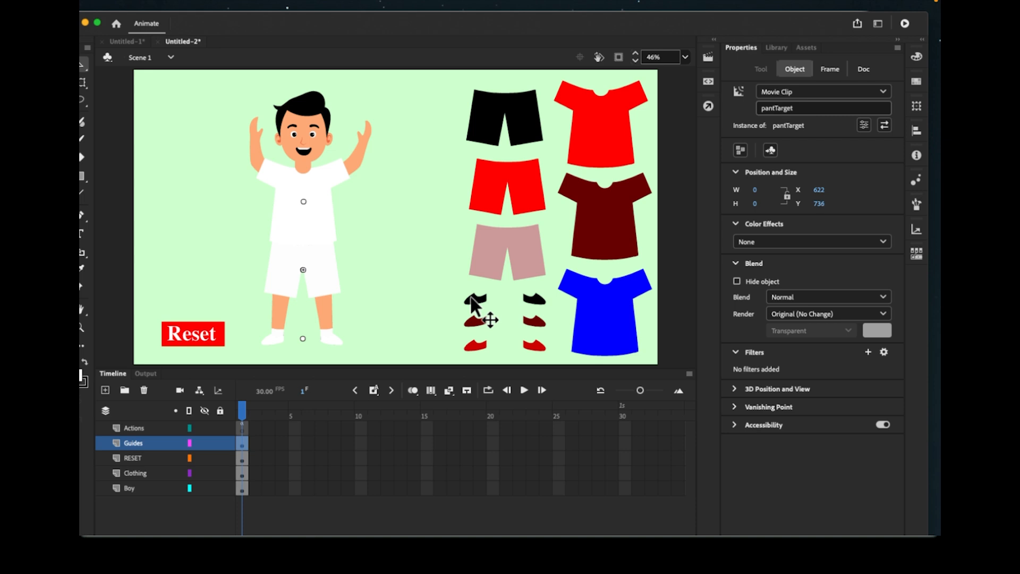
left_click(904, 23)
left_click_drag(638, 295, 351, 372)
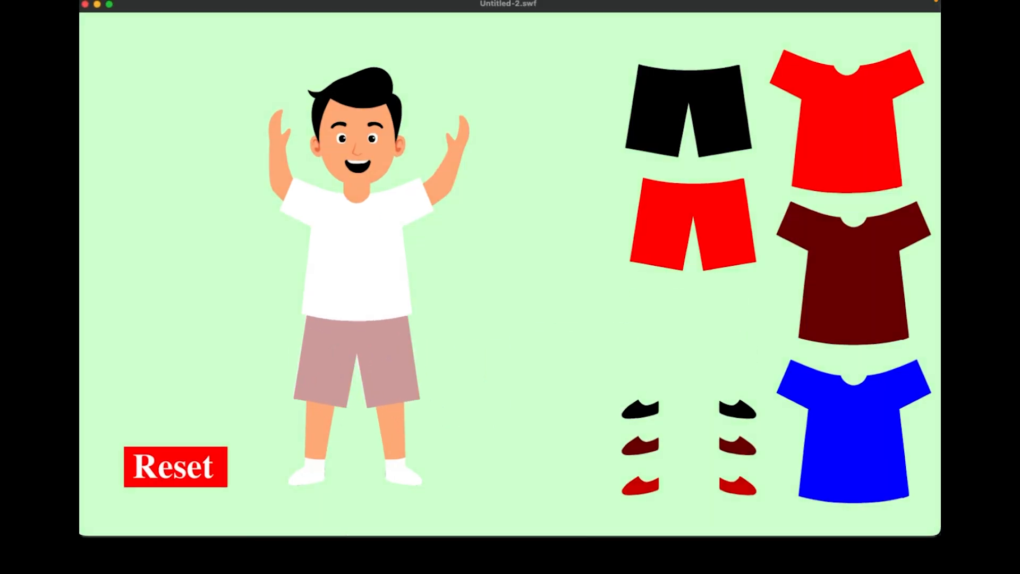
left_click(199, 463)
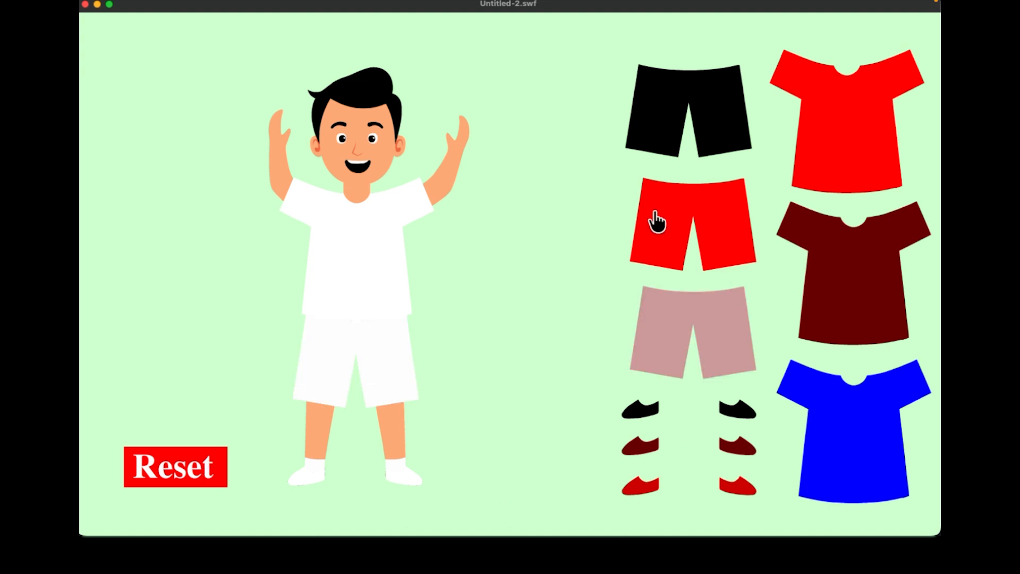
left_click_drag(654, 221, 330, 352)
left_click(170, 470)
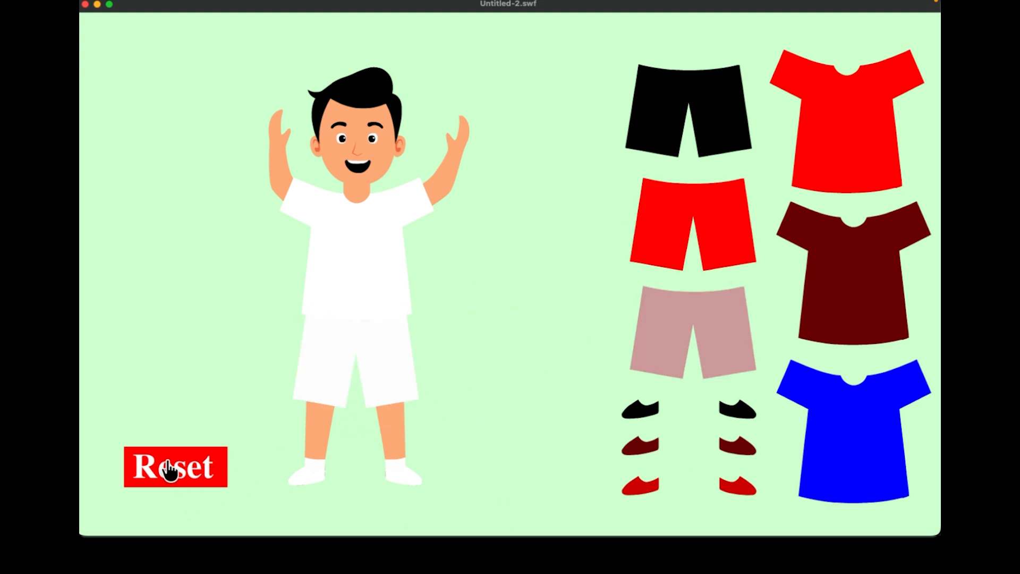